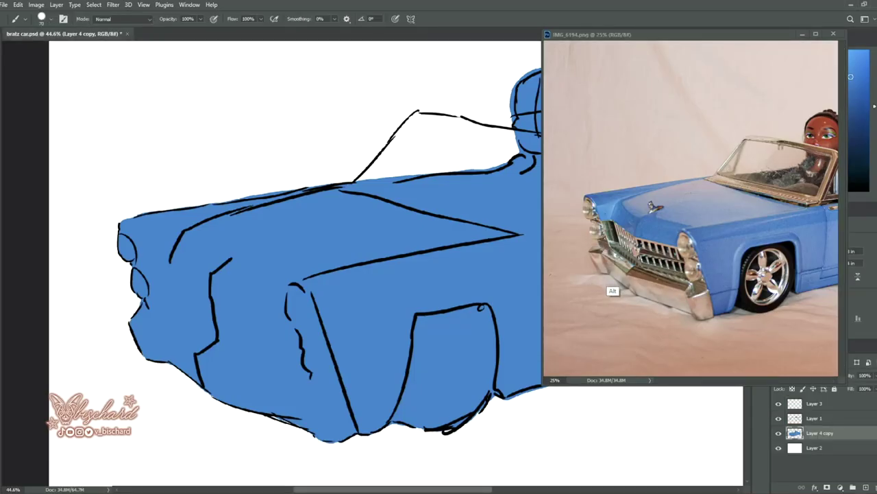
- Shade the hood's front-left curve and top edge with darker blue on Layer 3
{"action": "left_click", "coordinate": [603, 232], "text": "alt"}
{"action": "left_click_drag", "start_coordinate": [122, 226], "coordinate": [137, 238]}
{"action": "mouse_move", "coordinate": [190, 227]}
{"action": "left_mouse_down"}
{"action": "mouse_move", "coordinate": [172, 260]}
{"action": "mouse_move", "coordinate": [199, 224]}
{"action": "left_mouse_up"}
{"action": "key", "text": "alt+bracketright"}
{"action": "key", "text": "alt+bracketright"}
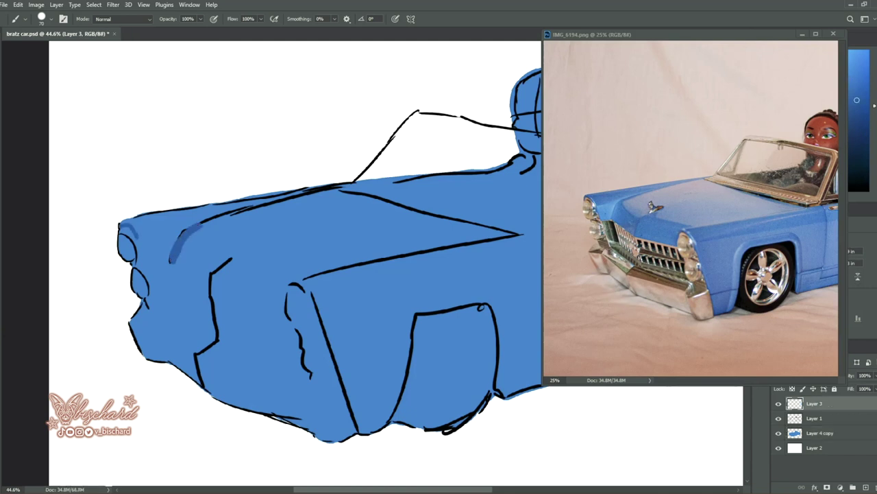
{"action": "left_click_drag", "start_coordinate": [138, 238], "coordinate": [332, 189]}
{"action": "left_click_drag", "start_coordinate": [233, 210], "coordinate": [130, 233]}
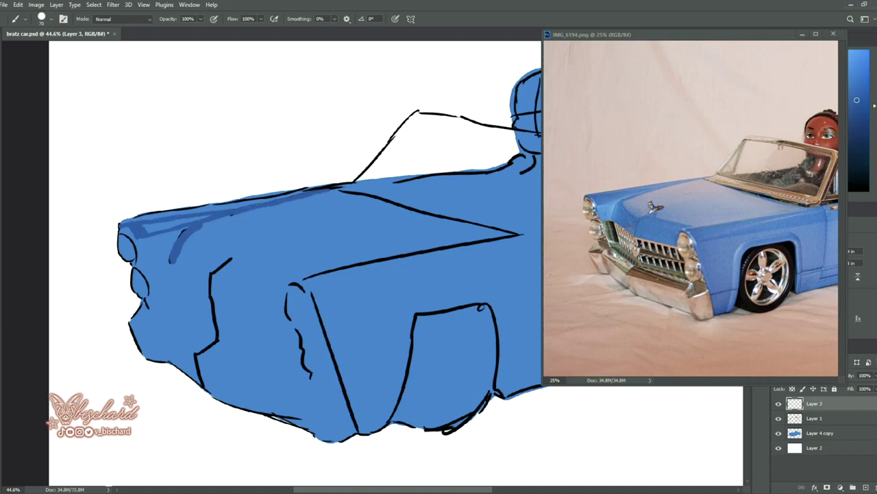
{"action": "mouse_move", "coordinate": [199, 218]}
{"action": "left_mouse_down"}
{"action": "mouse_move", "coordinate": [143, 230]}
{"action": "mouse_move", "coordinate": [332, 187]}
{"action": "left_mouse_up"}
{"action": "left_click", "coordinate": [625, 217], "text": "alt"}
- Add light-blue highlights on the hood and a thin green trim line along the body
{"action": "left_click", "coordinate": [602, 232], "text": "alt"}
{"action": "left_click_drag", "start_coordinate": [137, 247], "coordinate": [176, 233]}
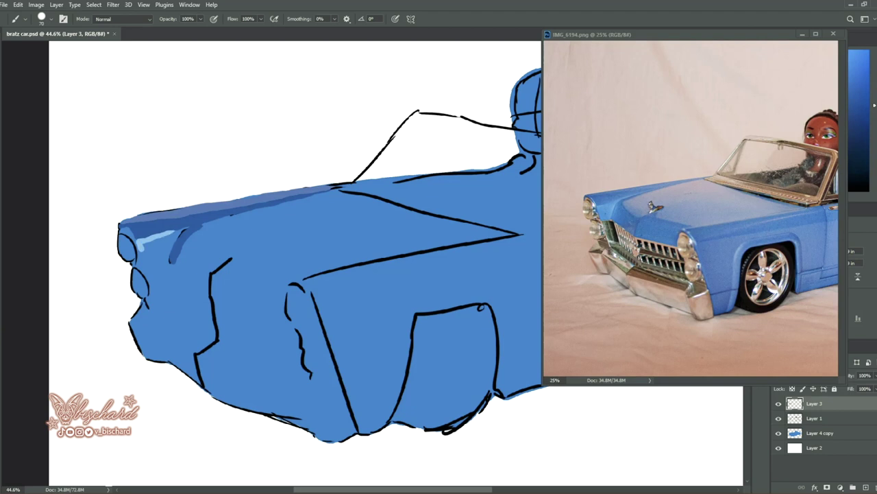
{"action": "mouse_move", "coordinate": [225, 213]}
{"action": "left_mouse_down"}
{"action": "mouse_move", "coordinate": [199, 222]}
{"action": "mouse_move", "coordinate": [167, 263]}
{"action": "mouse_move", "coordinate": [141, 267]}
{"action": "mouse_move", "coordinate": [189, 237]}
{"action": "left_mouse_up"}
{"action": "left_click", "coordinate": [603, 247], "text": "alt"}
{"action": "mouse_move", "coordinate": [143, 268]}
{"action": "left_mouse_down"}
{"action": "mouse_move", "coordinate": [174, 274]}
{"action": "mouse_move", "coordinate": [207, 296]}
{"action": "mouse_move", "coordinate": [287, 310]}
{"action": "mouse_move", "coordinate": [293, 328]}
{"action": "left_mouse_up"}
- Add lighter and darker blue hood patches and a pinkish highlight along the hood's top
{"action": "left_click", "coordinate": [627, 250], "text": "alt"}
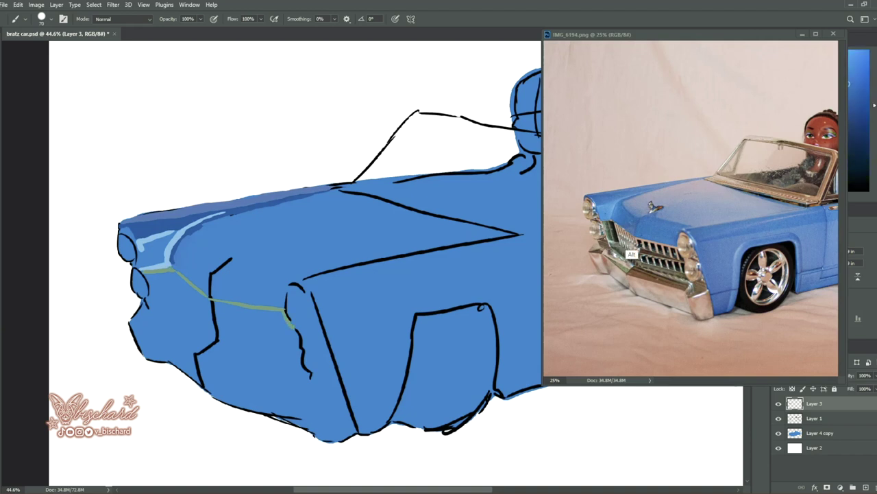
{"action": "left_click_drag", "start_coordinate": [182, 244], "coordinate": [208, 294]}
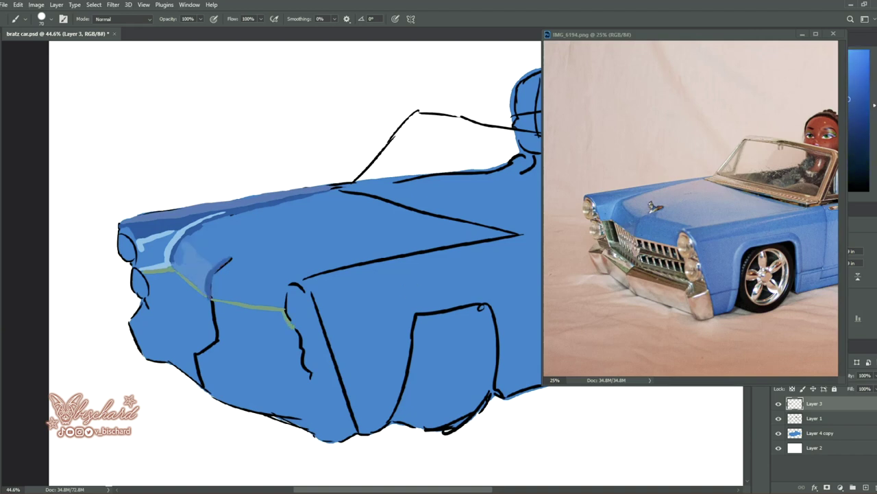
{"action": "left_click", "coordinate": [639, 242], "text": "alt"}
{"action": "mouse_move", "coordinate": [230, 260]}
{"action": "left_mouse_down"}
{"action": "mouse_move", "coordinate": [207, 269]}
{"action": "mouse_move", "coordinate": [194, 239]}
{"action": "mouse_move", "coordinate": [218, 217]}
{"action": "mouse_move", "coordinate": [280, 205]}
{"action": "left_mouse_up"}
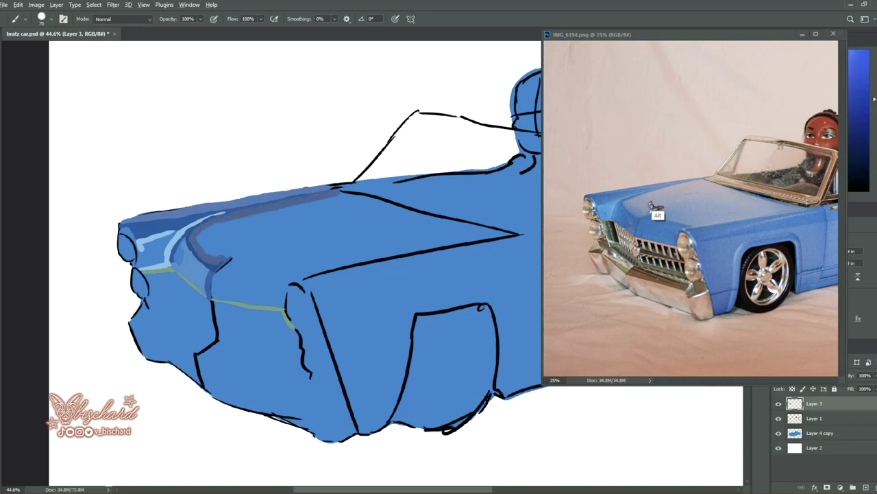
{"action": "left_click", "coordinate": [638, 225], "text": "alt"}
{"action": "left_click", "coordinate": [695, 207], "text": "alt"}
{"action": "mouse_move", "coordinate": [336, 194]}
{"action": "left_mouse_down"}
{"action": "mouse_move", "coordinate": [206, 226]}
{"action": "mouse_move", "coordinate": [240, 250]}
{"action": "mouse_move", "coordinate": [335, 197]}
{"action": "left_mouse_up"}
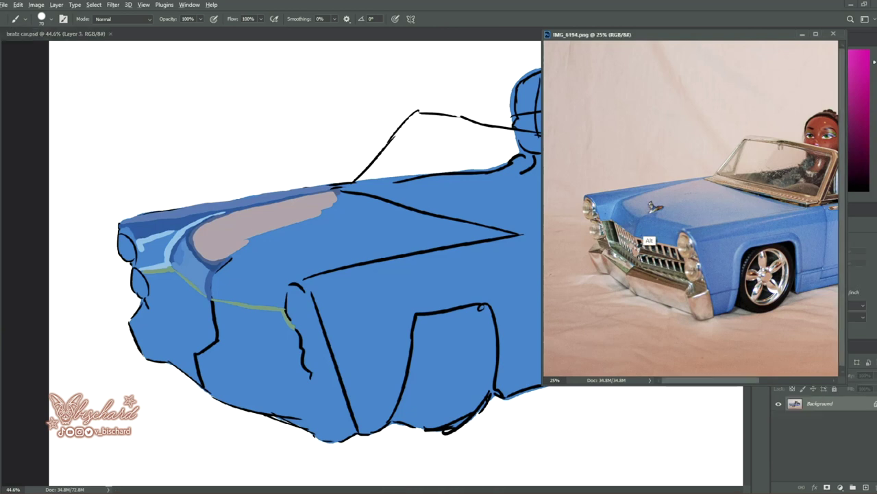
{"action": "left_click", "coordinate": [638, 240], "text": "alt"}
- Brush greyish-blue across the hood and fill its right wedge with pinkish-grey
{"action": "left_click", "coordinate": [660, 239], "text": "alt"}
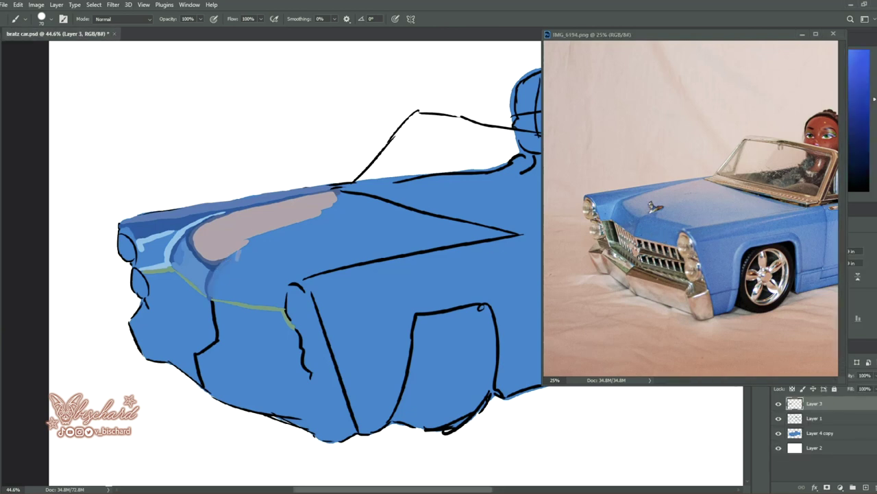
{"action": "mouse_move", "coordinate": [240, 264]}
{"action": "left_mouse_down"}
{"action": "mouse_move", "coordinate": [314, 275]}
{"action": "mouse_move", "coordinate": [245, 248]}
{"action": "mouse_move", "coordinate": [310, 227]}
{"action": "mouse_move", "coordinate": [359, 234]}
{"action": "mouse_move", "coordinate": [329, 267]}
{"action": "mouse_move", "coordinate": [254, 240]}
{"action": "mouse_move", "coordinate": [316, 267]}
{"action": "mouse_move", "coordinate": [274, 265]}
{"action": "left_mouse_up"}
{"action": "left_click", "coordinate": [722, 214], "text": "alt"}
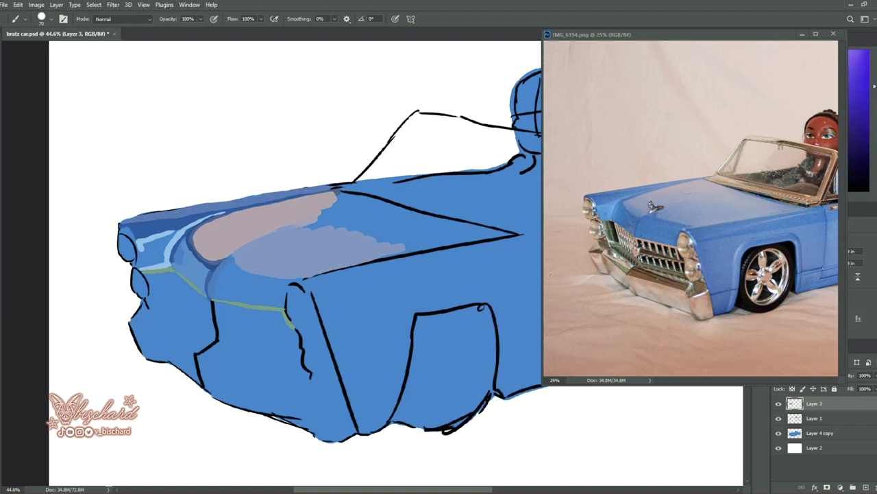
{"action": "left_click_drag", "start_coordinate": [301, 223], "coordinate": [436, 249]}
{"action": "left_click_drag", "start_coordinate": [364, 237], "coordinate": [429, 255]}
{"action": "left_click_drag", "start_coordinate": [337, 194], "coordinate": [483, 236]}
{"action": "left_click_drag", "start_coordinate": [430, 243], "coordinate": [488, 235]}
{"action": "left_click_drag", "start_coordinate": [324, 200], "coordinate": [439, 230]}
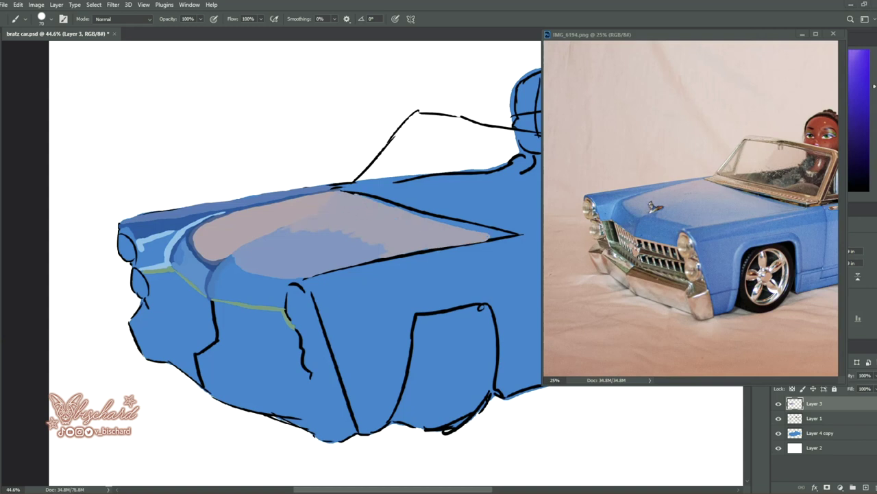
- Paint a small brown hood mark, undo it, and add blue along the hood's back edge
{"action": "left_click", "coordinate": [714, 223], "text": "alt"}
{"action": "left_click", "coordinate": [658, 231], "text": "alt"}
{"action": "left_click_drag", "start_coordinate": [226, 254], "coordinate": [244, 245]}
{"action": "key", "text": "ctrl+z"}
{"action": "key", "text": "ctrl+z"}
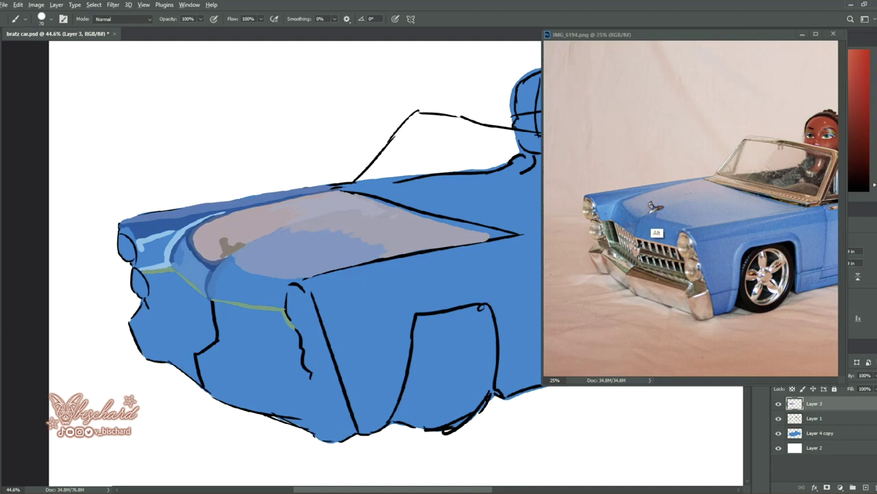
{"action": "left_click", "coordinate": [656, 231], "text": "alt"}
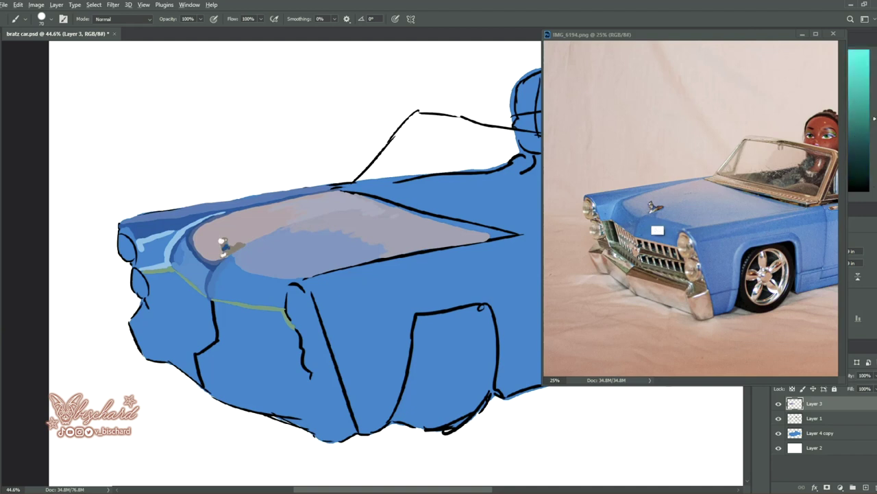
{"action": "left_click", "coordinate": [658, 232], "text": "alt"}
{"action": "left_click", "coordinate": [661, 230], "text": "alt"}
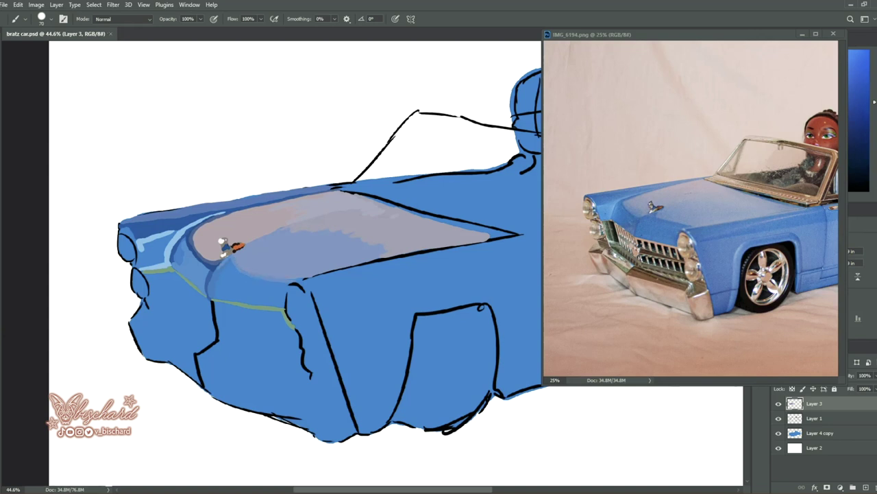
{"action": "left_click_drag", "start_coordinate": [362, 195], "coordinate": [493, 236]}
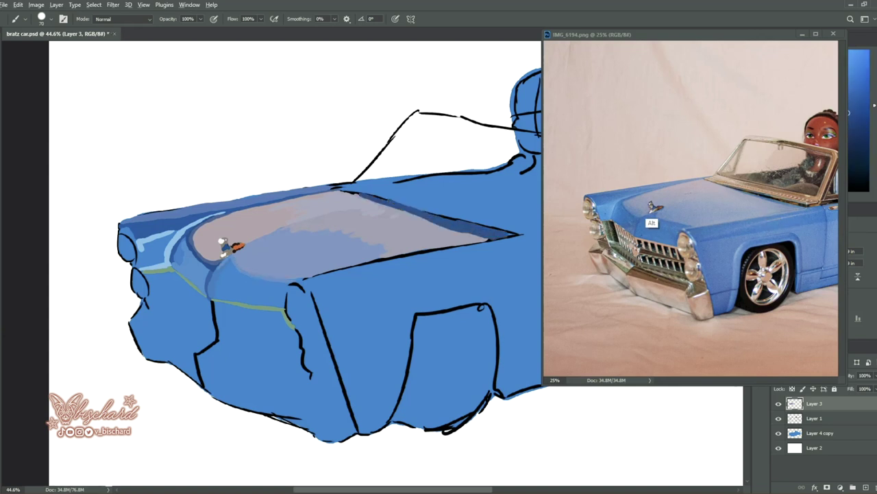
- Sample headlight colours and outline the upper headlight with an orange-brown arc
{"action": "left_click", "coordinate": [700, 213], "text": "alt"}
{"action": "left_click", "coordinate": [638, 260], "text": "alt"}
{"action": "left_click", "coordinate": [616, 254], "text": "alt"}
{"action": "left_click", "coordinate": [590, 226], "text": "alt"}
{"action": "mouse_move", "coordinate": [122, 230]}
{"action": "left_mouse_down"}
{"action": "mouse_move", "coordinate": [134, 242]}
{"action": "mouse_move", "coordinate": [135, 265]}
{"action": "mouse_move", "coordinate": [129, 257]}
{"action": "left_mouse_up"}
{"action": "left_click", "coordinate": [589, 228], "text": "alt"}
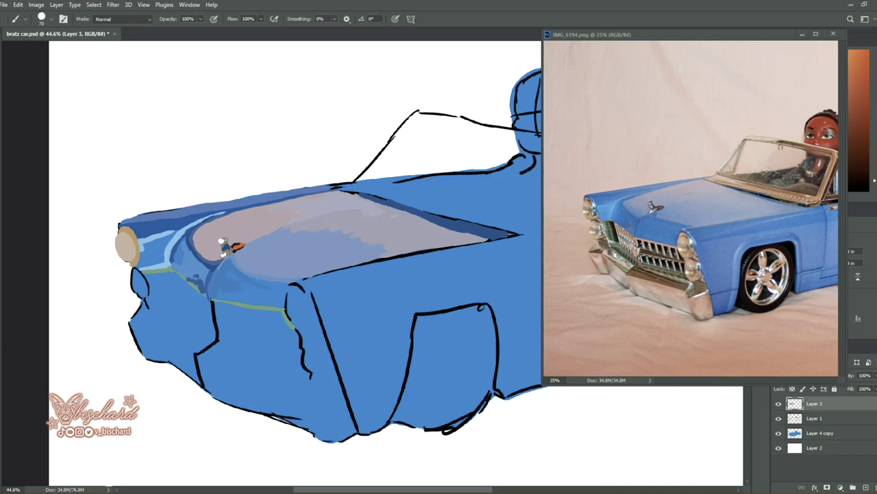
- Sample headlight and chrome tones from the reference and paint a tan stroke beside the headlight
{"action": "left_click", "coordinate": [588, 234], "text": "alt"}
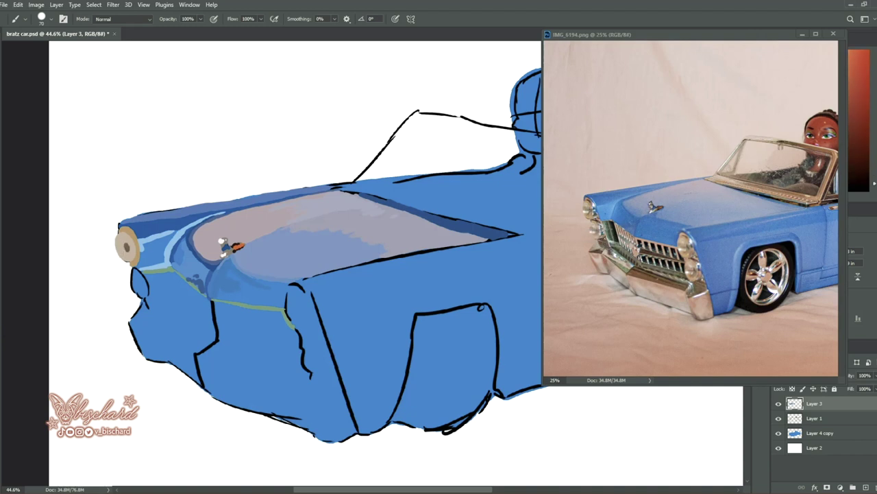
{"action": "left_click", "coordinate": [602, 236], "text": "alt"}
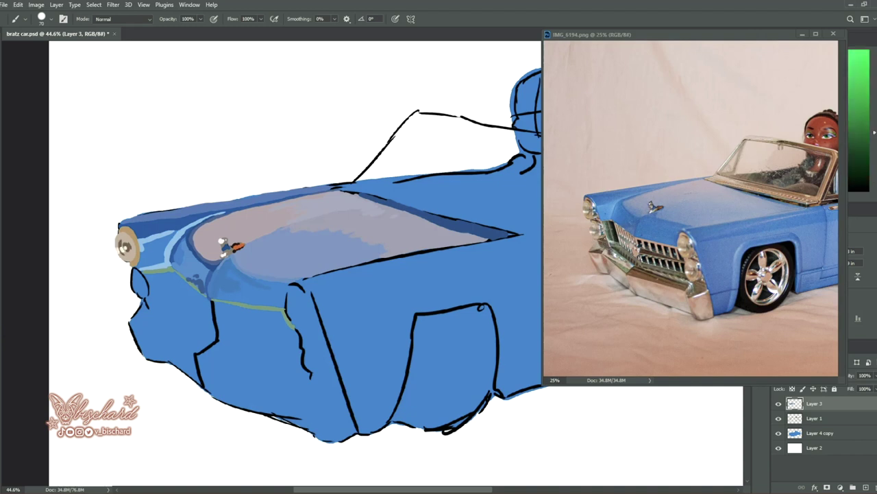
{"action": "left_click", "coordinate": [593, 228], "text": "alt"}
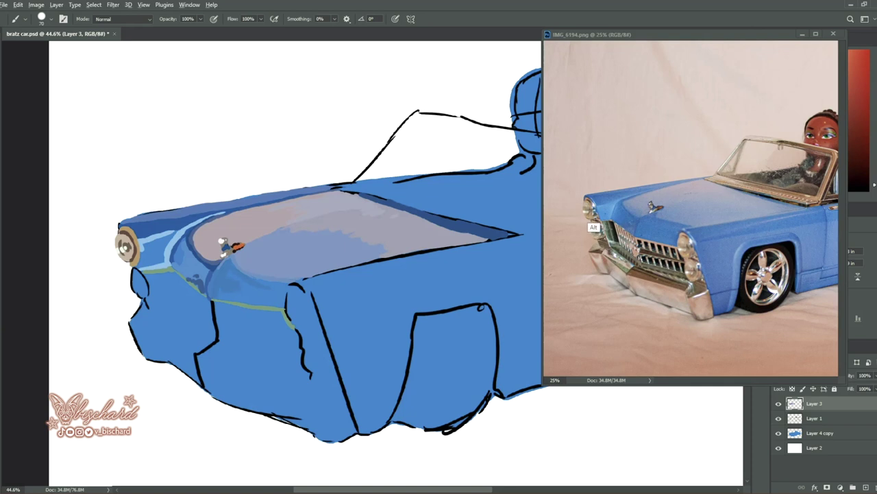
{"action": "left_click", "coordinate": [594, 229], "text": "alt"}
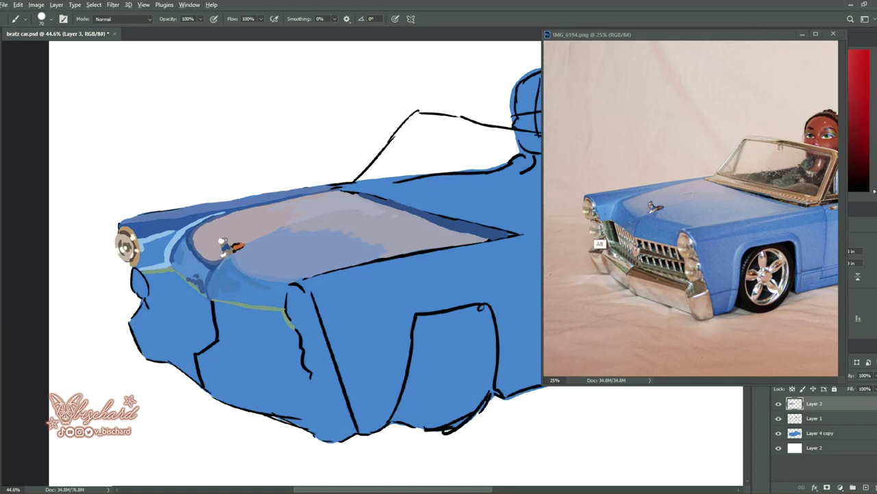
{"action": "left_click", "coordinate": [586, 224], "text": "alt"}
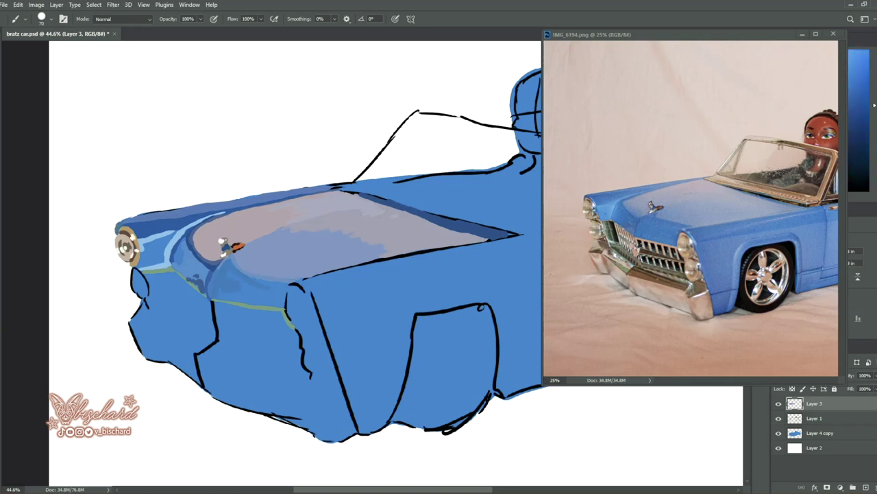
{"action": "left_click", "coordinate": [600, 245], "text": "alt"}
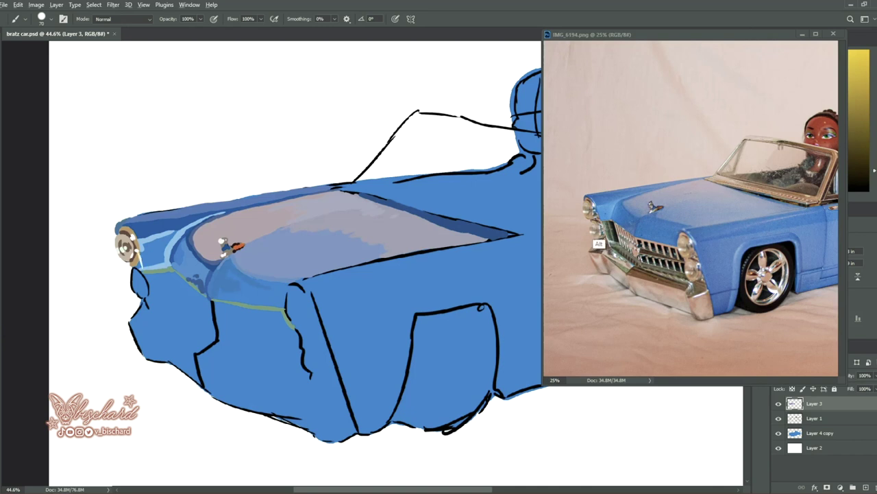
{"action": "left_click", "coordinate": [601, 244], "text": "alt"}
{"action": "left_click_drag", "start_coordinate": [139, 260], "coordinate": [147, 301]}
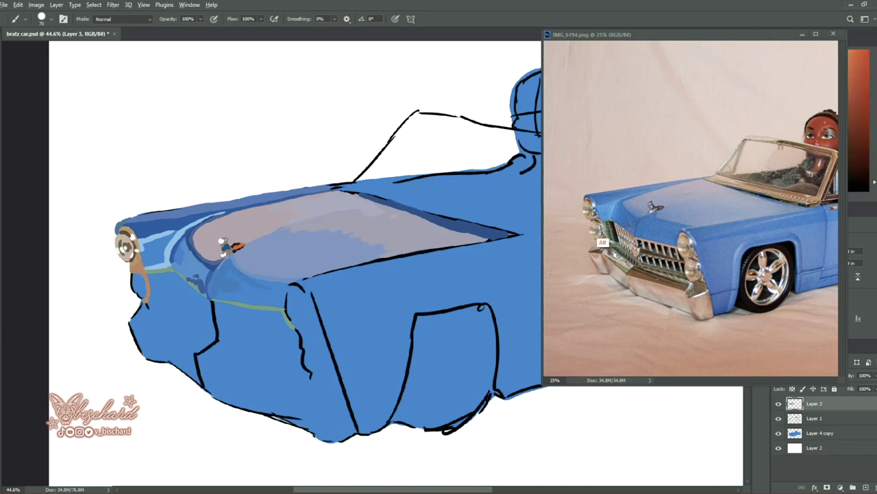
- Touch up the tan trim beside the headlight and dab a grey chrome ring into the lower headlight
{"action": "left_click", "coordinate": [603, 243], "text": "alt"}
{"action": "mouse_move", "coordinate": [130, 264]}
{"action": "left_mouse_down"}
{"action": "mouse_move", "coordinate": [140, 267]}
{"action": "mouse_move", "coordinate": [144, 299]}
{"action": "mouse_move", "coordinate": [131, 294]}
{"action": "mouse_move", "coordinate": [140, 289]}
{"action": "left_mouse_up"}
{"action": "left_click", "coordinate": [602, 263], "text": "alt"}
{"action": "left_click", "coordinate": [595, 249], "text": "alt"}
{"action": "left_click", "coordinate": [592, 249], "text": "alt"}
{"action": "left_click", "coordinate": [598, 254], "text": "alt"}
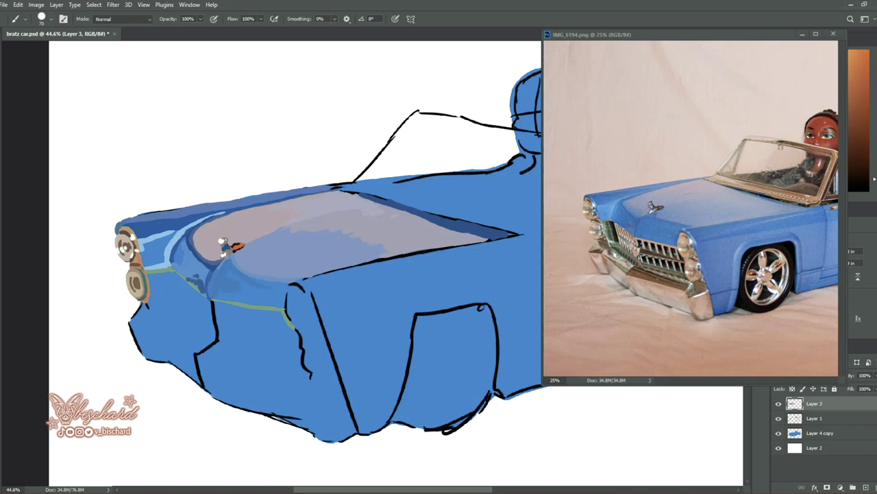
- Sample reddish and orange tones and paint a tan stroke below the lower headlight
{"action": "left_click", "coordinate": [552, 245], "text": "alt"}
{"action": "left_click", "coordinate": [596, 245], "text": "alt"}
{"action": "left_click", "coordinate": [594, 255], "text": "alt"}
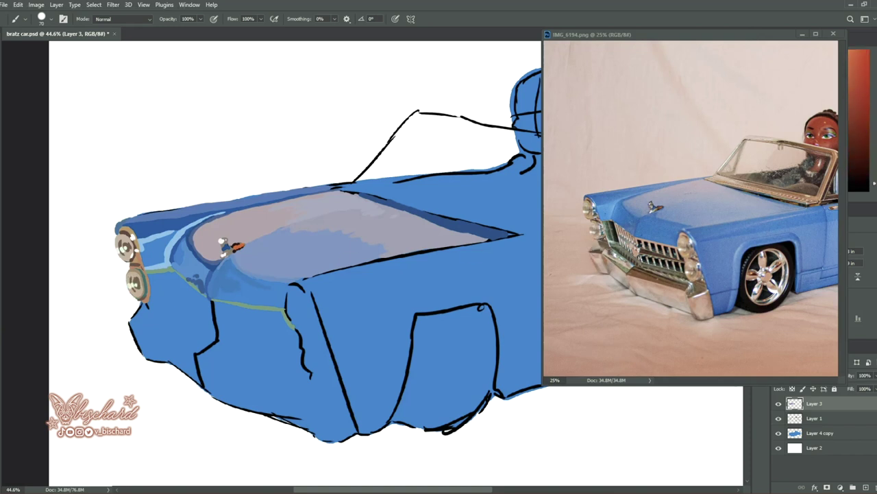
{"action": "left_click", "coordinate": [551, 273], "text": "alt"}
{"action": "left_click_drag", "start_coordinate": [146, 291], "coordinate": [154, 315]}
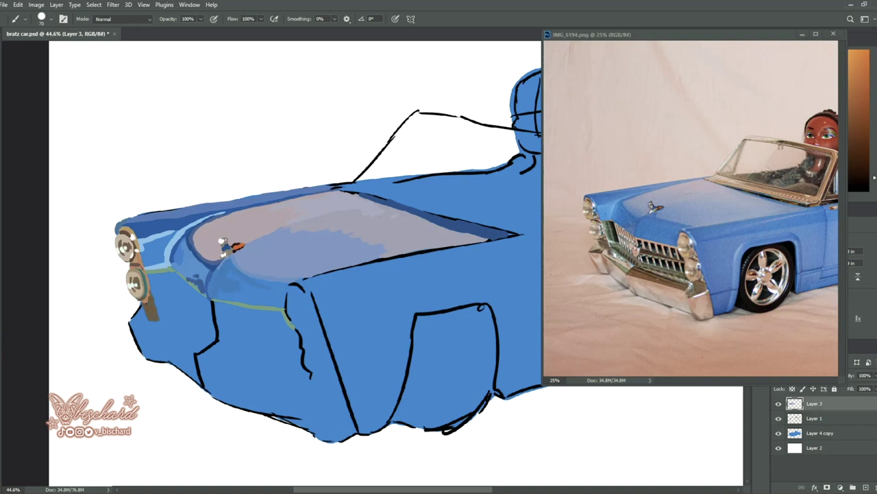
{"action": "left_click", "coordinate": [594, 271], "text": "alt"}
- Darken the lower bumper highlight and fill the lower bumper with light tan
{"action": "left_click", "coordinate": [600, 275], "text": "alt"}
{"action": "mouse_move", "coordinate": [129, 322]}
{"action": "left_mouse_down"}
{"action": "mouse_move", "coordinate": [147, 318]}
{"action": "mouse_move", "coordinate": [146, 331]}
{"action": "mouse_move", "coordinate": [135, 327]}
{"action": "left_mouse_up"}
{"action": "left_click", "coordinate": [144, 322], "text": "alt"}
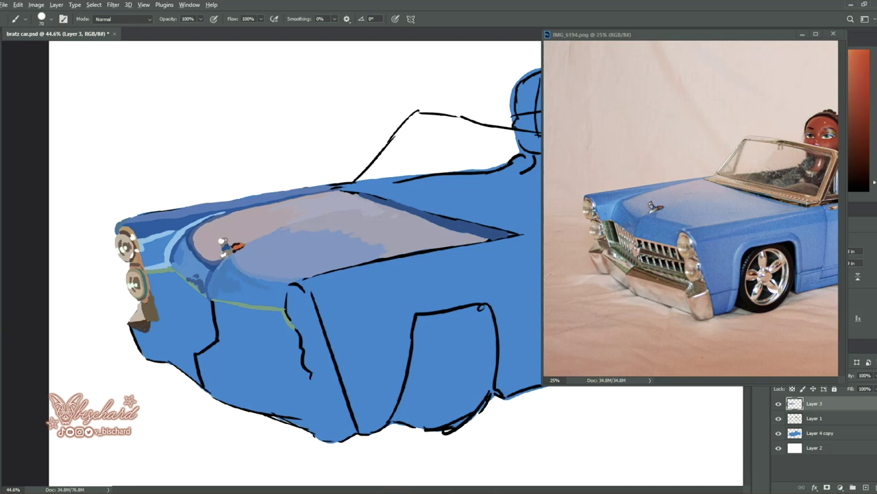
{"action": "left_click", "coordinate": [601, 264], "text": "alt"}
{"action": "left_click", "coordinate": [591, 277], "text": "alt"}
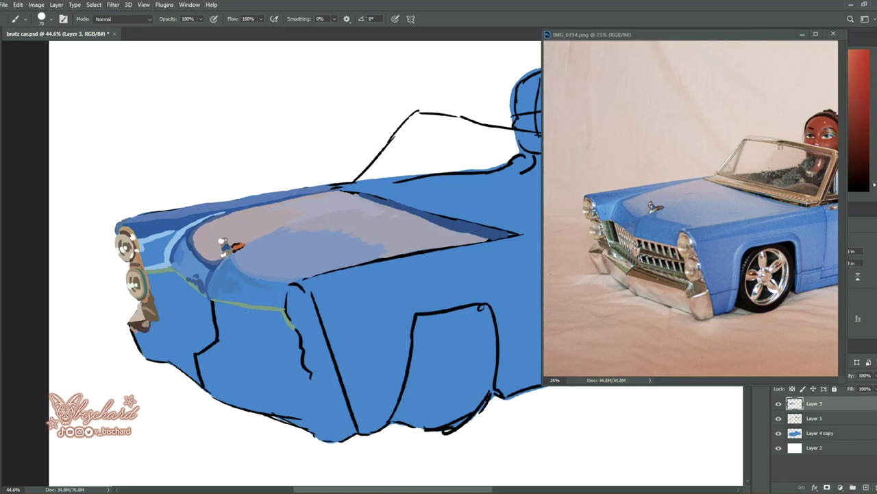
{"action": "left_click_drag", "start_coordinate": [137, 327], "coordinate": [155, 360]}
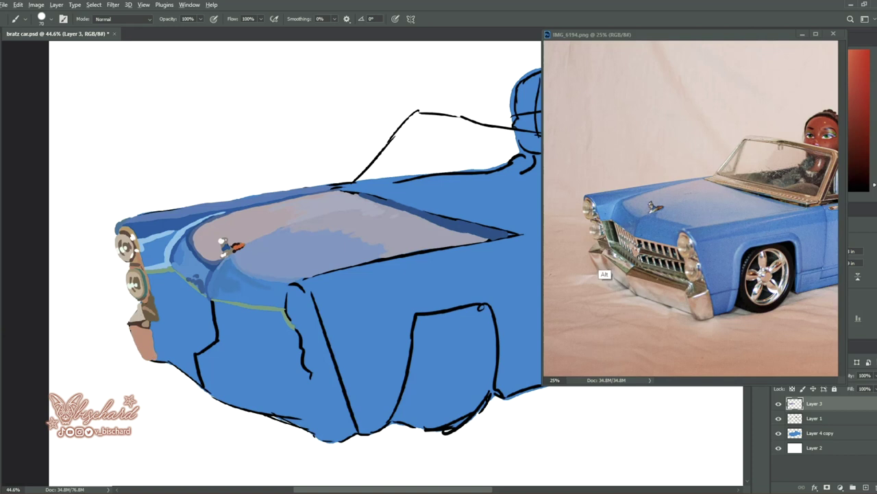
- Draw a dark edge along the lower front and add a brighter orange-brown bumper stroke
{"action": "left_click", "coordinate": [606, 275], "text": "alt"}
{"action": "left_click_drag", "start_coordinate": [148, 326], "coordinate": [198, 354]}
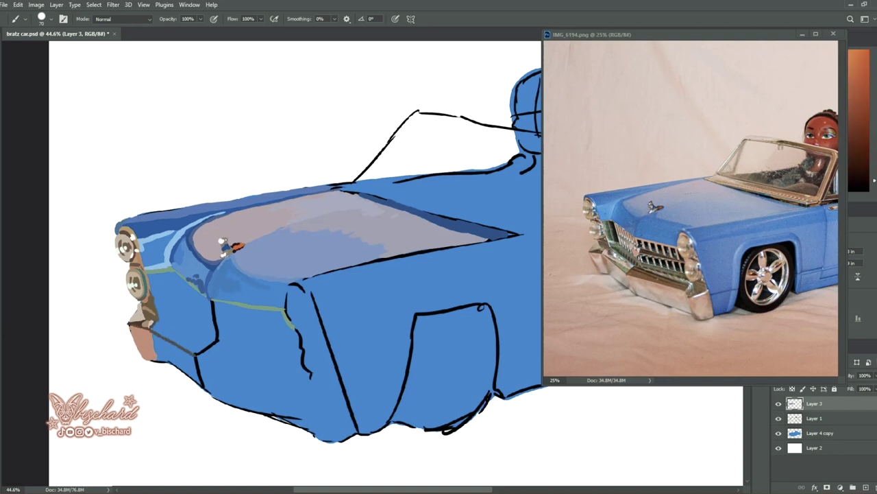
{"action": "left_click_drag", "start_coordinate": [155, 334], "coordinate": [159, 358]}
{"action": "left_click", "coordinate": [588, 255], "text": "alt"}
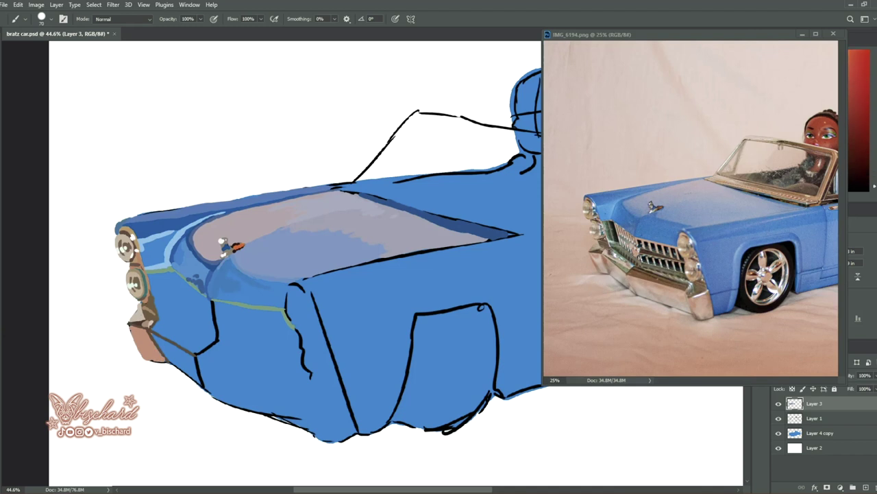
{"action": "left_click", "coordinate": [587, 282], "text": "alt"}
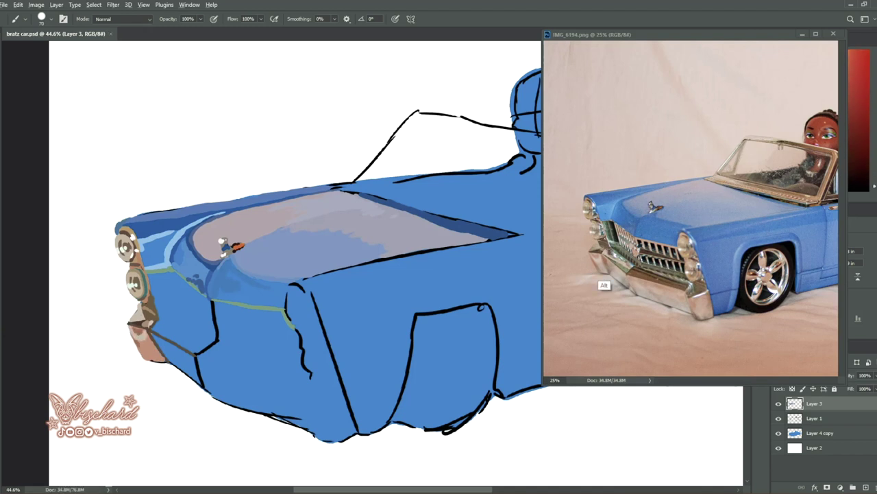
{"action": "left_click", "coordinate": [604, 284], "text": "alt"}
{"action": "mouse_move", "coordinate": [152, 333]}
{"action": "left_mouse_down"}
{"action": "mouse_move", "coordinate": [162, 358]}
{"action": "mouse_move", "coordinate": [200, 384]}
{"action": "left_mouse_up"}
- Add light highlights and dark brown edges along the lower bumper
{"action": "left_click", "coordinate": [611, 281], "text": "alt"}
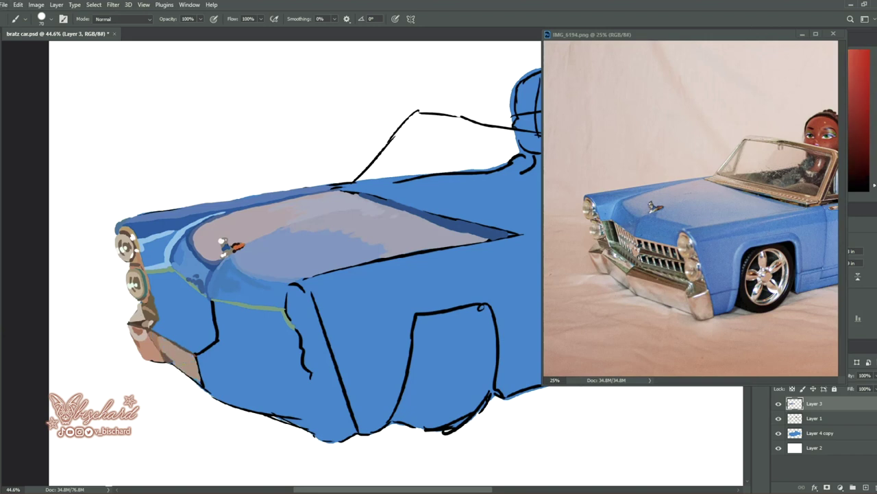
{"action": "left_click", "coordinate": [627, 307], "text": "alt"}
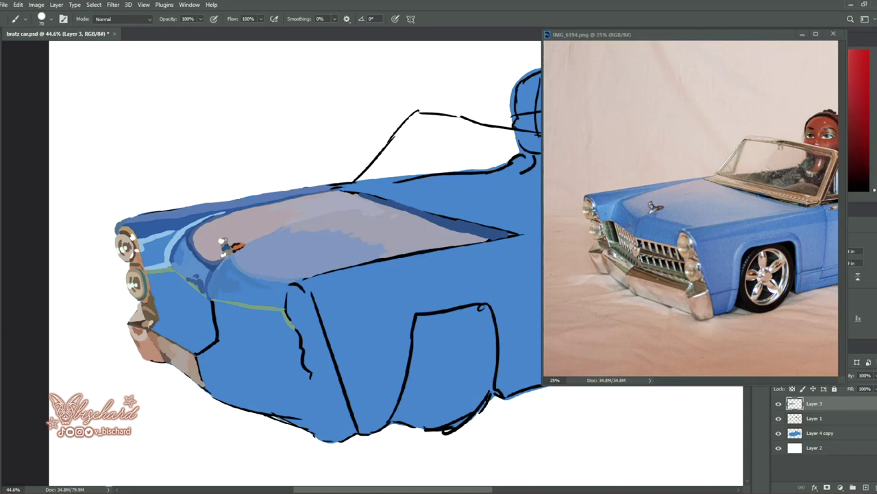
{"action": "left_click", "coordinate": [626, 280], "text": "alt"}
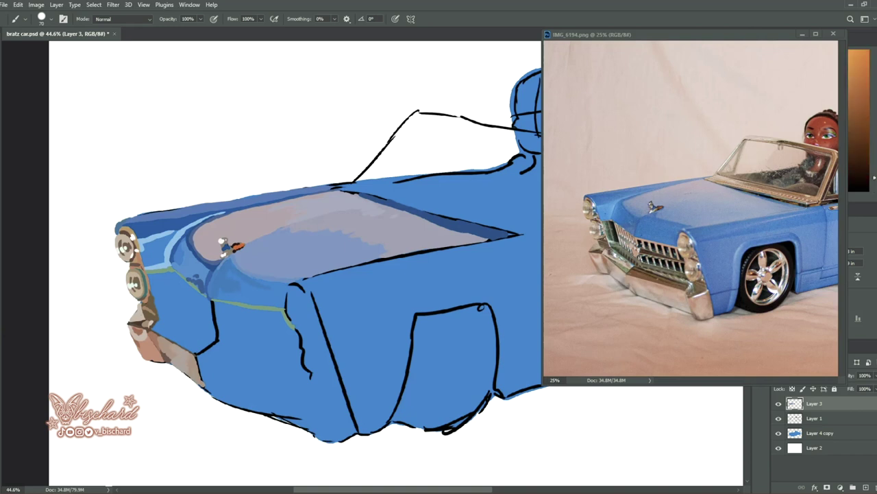
{"action": "left_click_drag", "start_coordinate": [199, 353], "coordinate": [217, 338]}
{"action": "left_click_drag", "start_coordinate": [144, 312], "coordinate": [207, 336]}
{"action": "left_click", "coordinate": [598, 275], "text": "alt"}
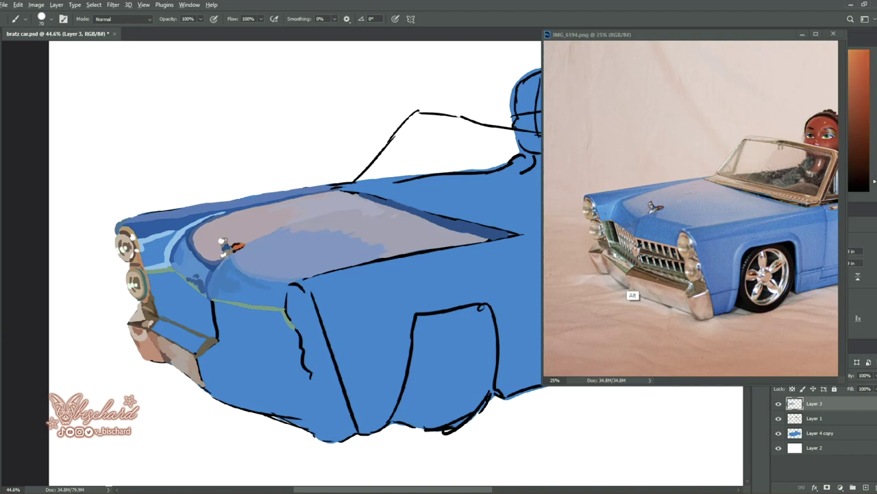
- Draw dark edge lines along the lower fender, bumper and car's lower edge
{"action": "left_click_drag", "start_coordinate": [200, 357], "coordinate": [255, 367]}
{"action": "mouse_move", "coordinate": [306, 397]}
{"action": "left_mouse_down"}
{"action": "mouse_move", "coordinate": [340, 381]}
{"action": "mouse_move", "coordinate": [317, 440]}
{"action": "left_mouse_up"}
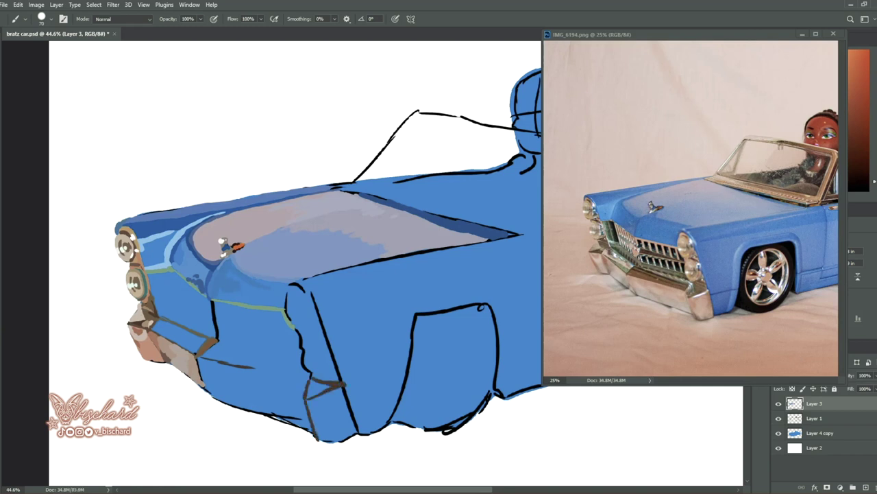
{"action": "left_click_drag", "start_coordinate": [345, 388], "coordinate": [357, 431]}
{"action": "left_click_drag", "start_coordinate": [206, 359], "coordinate": [306, 386]}
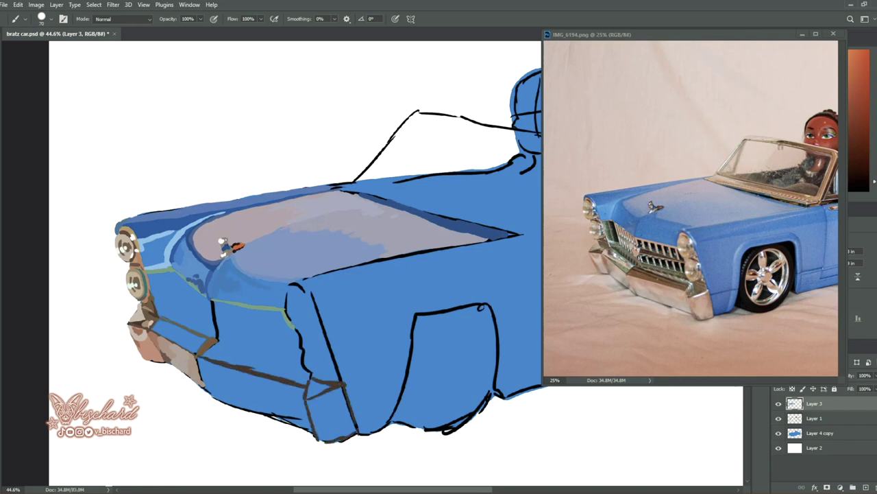
{"action": "left_click_drag", "start_coordinate": [196, 358], "coordinate": [313, 431]}
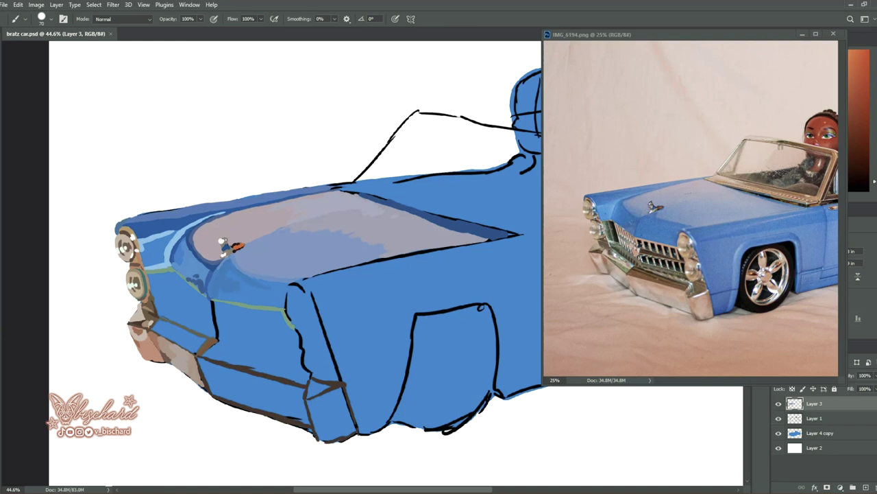
- Shade the front fender darker and paint dark green under the left headlight
{"action": "left_click_drag", "start_coordinate": [153, 272], "coordinate": [207, 299]}
{"action": "mouse_move", "coordinate": [167, 276]}
{"action": "left_mouse_down"}
{"action": "mouse_move", "coordinate": [175, 322]}
{"action": "mouse_move", "coordinate": [215, 340]}
{"action": "mouse_move", "coordinate": [300, 353]}
{"action": "left_mouse_up"}
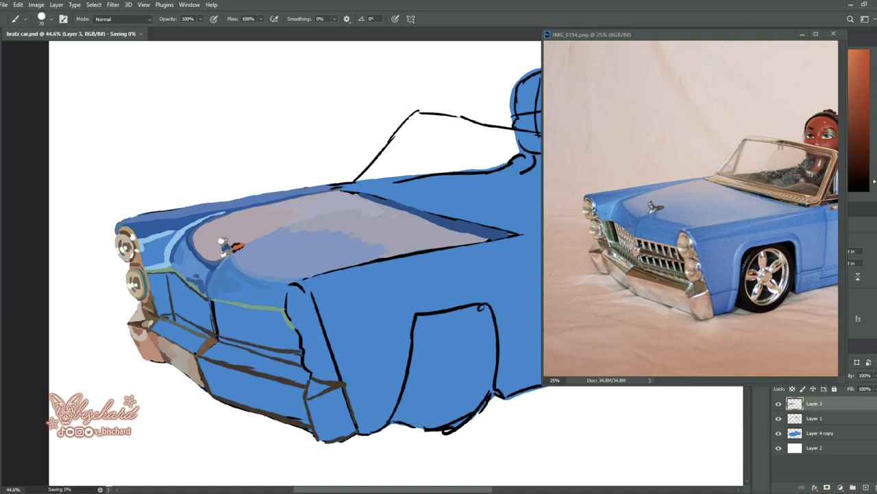
{"action": "left_click", "coordinate": [610, 257], "text": "alt"}
{"action": "mouse_move", "coordinate": [148, 275]}
{"action": "left_mouse_down"}
{"action": "mouse_move", "coordinate": [164, 281]}
{"action": "mouse_move", "coordinate": [169, 314]}
{"action": "mouse_move", "coordinate": [162, 309]}
{"action": "mouse_move", "coordinate": [214, 336]}
{"action": "left_mouse_up"}
{"action": "left_click", "coordinate": [874, 68]}
{"action": "left_click", "coordinate": [874, 150]}
{"action": "left_click", "coordinate": [611, 267], "text": "alt"}
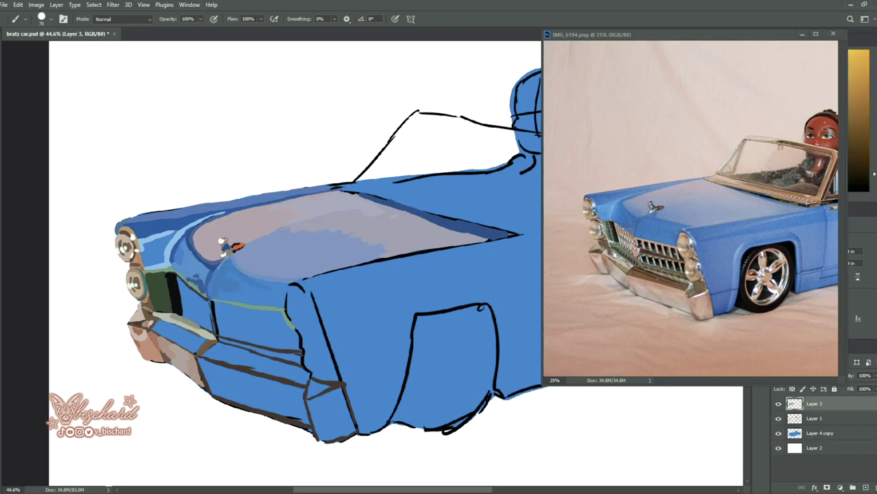
{"action": "left_click_drag", "start_coordinate": [171, 316], "coordinate": [212, 337]}
{"action": "left_click_drag", "start_coordinate": [159, 314], "coordinate": [206, 336]}
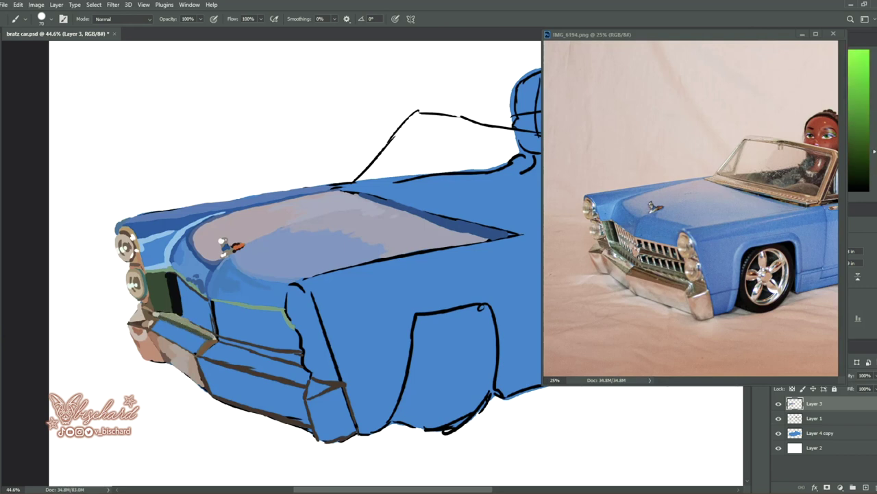
- Sample an orange-brown from the photo's bumper and paint a brown strip along the front bumper
{"action": "left_click", "coordinate": [612, 265], "text": "alt"}
{"action": "left_click", "coordinate": [622, 292], "text": "alt"}
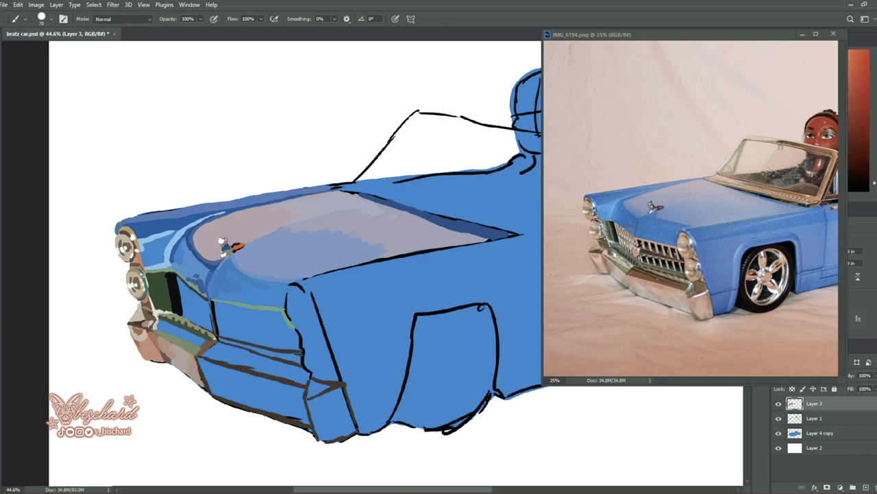
{"action": "left_click", "coordinate": [617, 277], "text": "alt"}
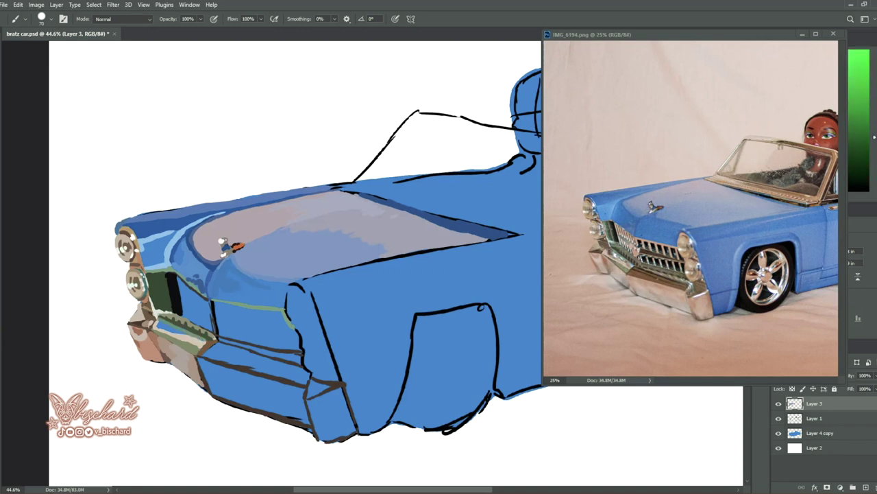
{"action": "left_click", "coordinate": [616, 279], "text": "alt"}
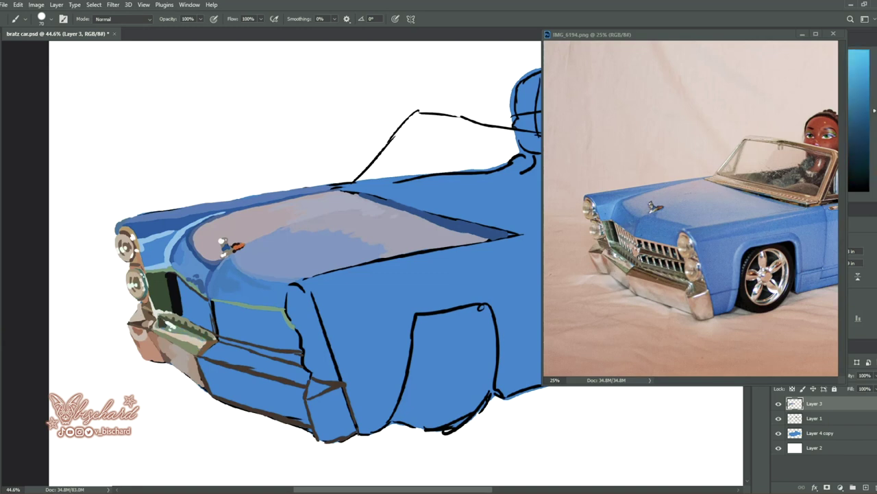
{"action": "left_click", "coordinate": [631, 294], "text": "alt"}
{"action": "left_click_drag", "start_coordinate": [205, 346], "coordinate": [310, 380]}
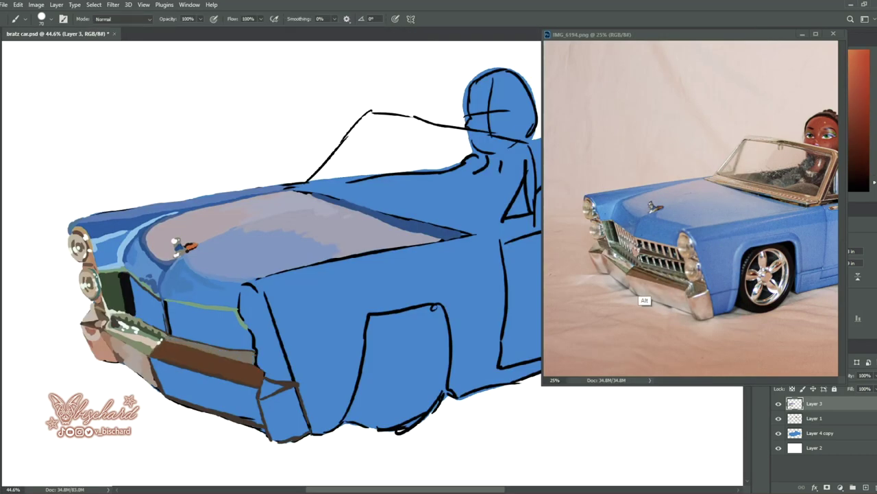
- Outline the grille top in dark and fill the grille opening with near-black paint
{"action": "left_click", "coordinate": [648, 298], "text": "alt"}
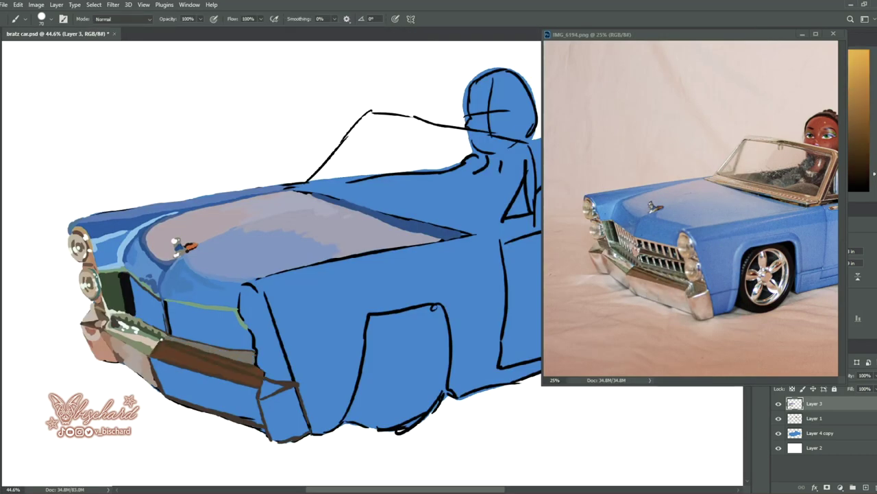
{"action": "left_click", "coordinate": [679, 301], "text": "alt"}
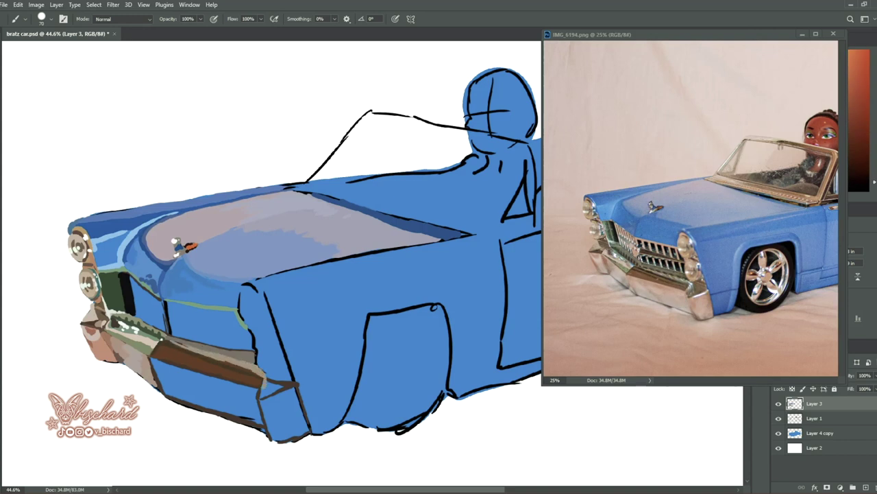
{"action": "left_click", "coordinate": [172, 348], "text": "alt"}
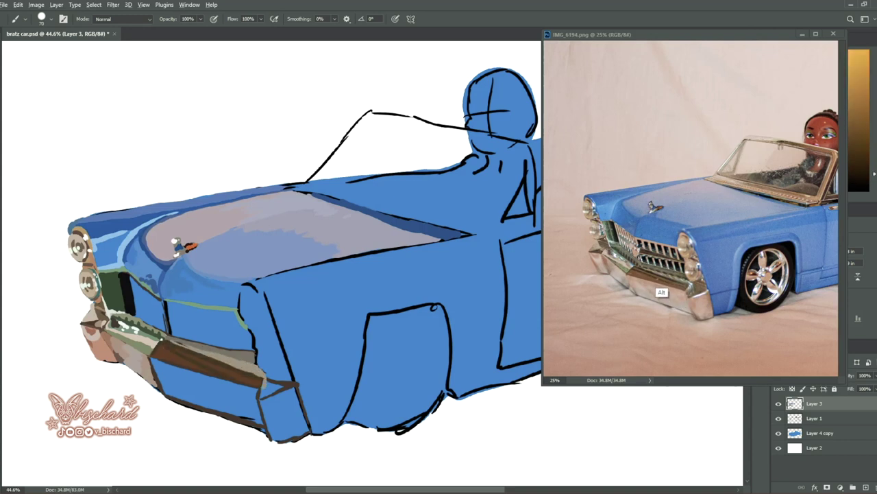
{"action": "left_click", "coordinate": [662, 292], "text": "alt"}
{"action": "left_click", "coordinate": [183, 343], "text": "alt"}
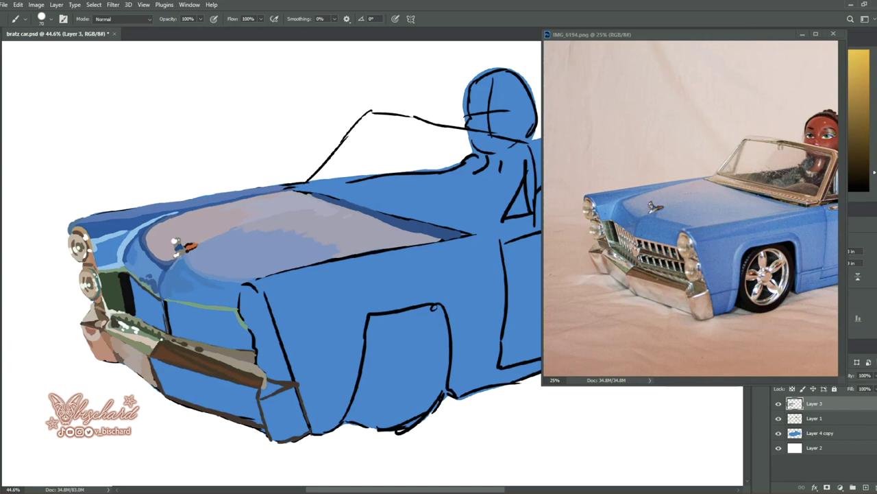
{"action": "left_click", "coordinate": [639, 271], "text": "alt"}
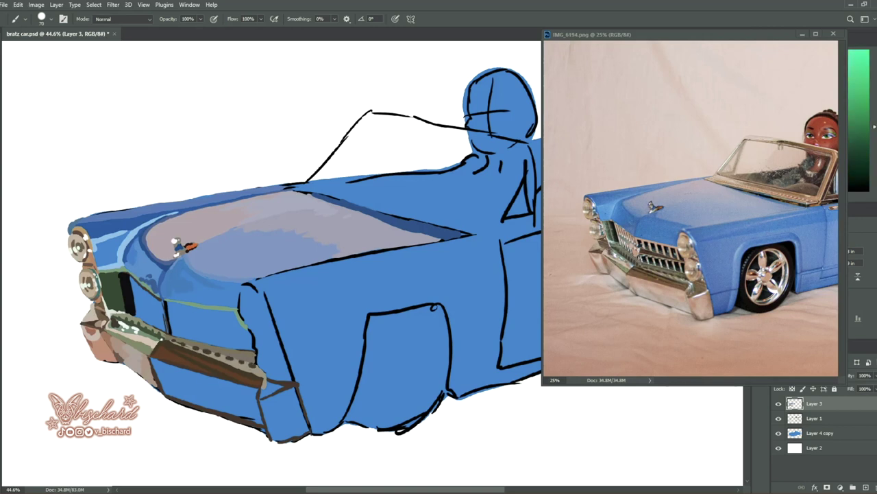
{"action": "mouse_move", "coordinate": [167, 302]}
{"action": "left_mouse_down"}
{"action": "mouse_move", "coordinate": [220, 312]}
{"action": "mouse_move", "coordinate": [251, 348]}
{"action": "left_mouse_up"}
{"action": "left_click_drag", "start_coordinate": [173, 331], "coordinate": [249, 349]}
{"action": "mouse_move", "coordinate": [169, 310]}
{"action": "left_mouse_down"}
{"action": "mouse_move", "coordinate": [198, 335]}
{"action": "mouse_move", "coordinate": [247, 343]}
{"action": "left_mouse_up"}
- Paint beige horizontal and vertical bars across the dark grille
{"action": "left_click", "coordinate": [649, 270], "text": "alt"}
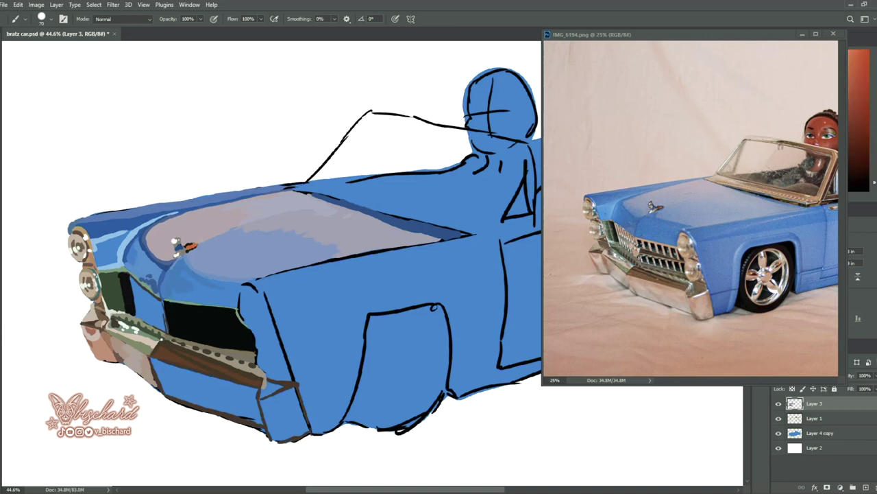
{"action": "mouse_move", "coordinate": [165, 302]}
{"action": "left_mouse_down"}
{"action": "mouse_move", "coordinate": [168, 334]}
{"action": "mouse_move", "coordinate": [237, 310]}
{"action": "left_mouse_up"}
{"action": "left_click_drag", "start_coordinate": [168, 319], "coordinate": [252, 333]}
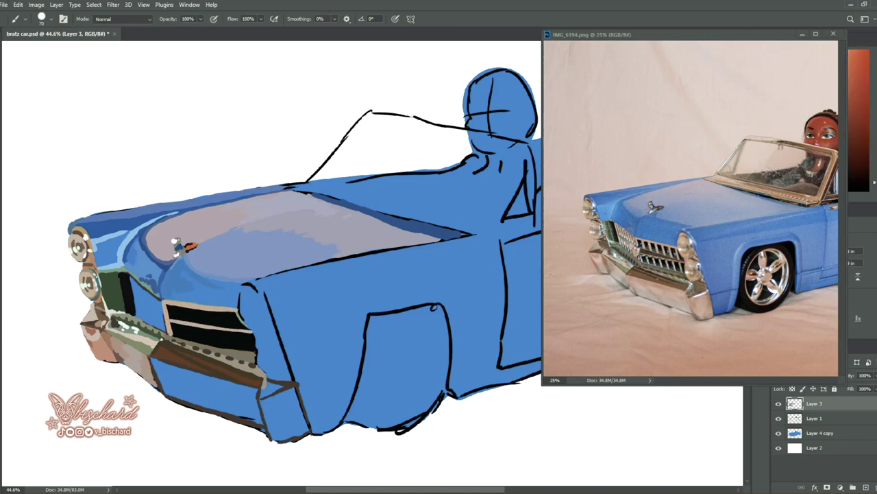
{"action": "left_click_drag", "start_coordinate": [171, 335], "coordinate": [250, 351]}
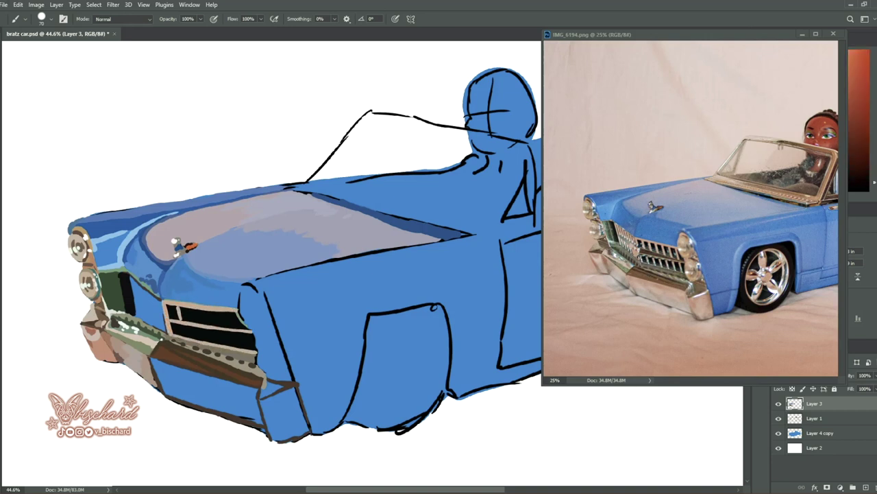
{"action": "left_click_drag", "start_coordinate": [212, 310], "coordinate": [213, 326]}
{"action": "left_click_drag", "start_coordinate": [228, 311], "coordinate": [230, 328]}
{"action": "mouse_move", "coordinate": [183, 323]}
{"action": "left_mouse_down"}
{"action": "mouse_move", "coordinate": [184, 337]}
{"action": "mouse_move", "coordinate": [202, 341]}
{"action": "left_mouse_up"}
{"action": "left_click_drag", "start_coordinate": [217, 329], "coordinate": [218, 345]}
{"action": "left_click_drag", "start_coordinate": [233, 329], "coordinate": [236, 347]}
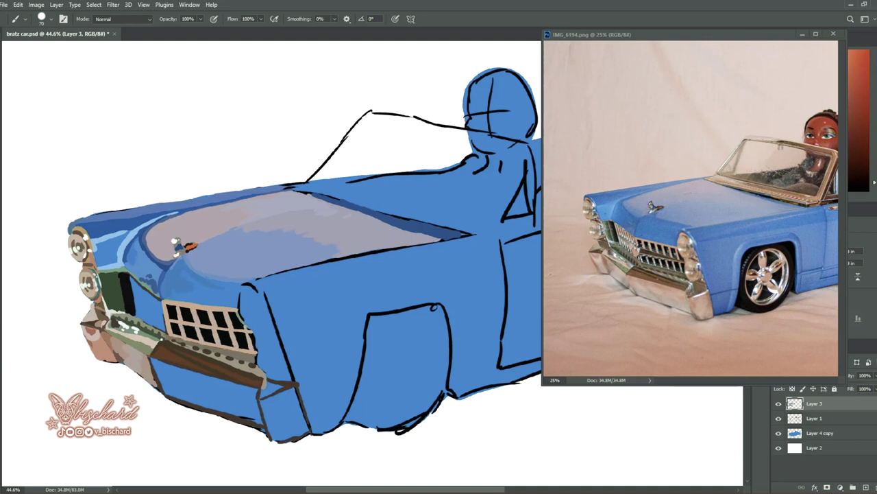
- Add a light bar across the grille's middle and peach chrome to its left
{"action": "left_click", "coordinate": [644, 273], "text": "alt"}
{"action": "left_click_drag", "start_coordinate": [168, 318], "coordinate": [243, 329]}
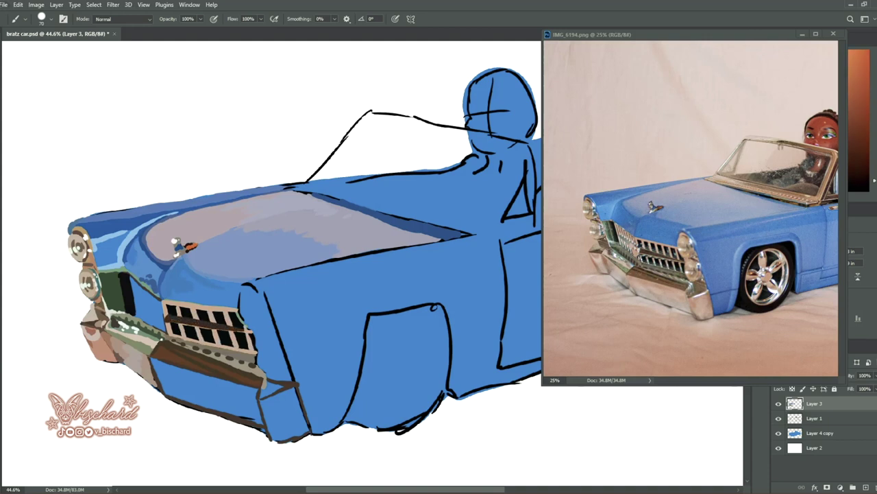
{"action": "left_click", "coordinate": [651, 254], "text": "alt"}
{"action": "left_click_drag", "start_coordinate": [164, 321], "coordinate": [253, 335]}
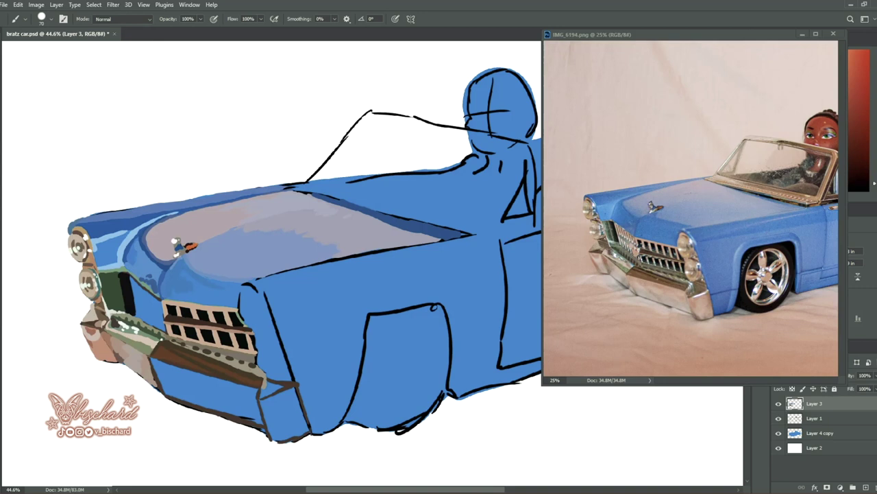
{"action": "left_click", "coordinate": [630, 263], "text": "alt"}
{"action": "mouse_move", "coordinate": [163, 302]}
{"action": "left_mouse_down"}
{"action": "mouse_move", "coordinate": [162, 333]}
{"action": "mouse_move", "coordinate": [134, 277]}
{"action": "mouse_move", "coordinate": [148, 322]}
{"action": "mouse_move", "coordinate": [164, 314]}
{"action": "mouse_move", "coordinate": [167, 321]}
{"action": "left_mouse_up"}
- Add small dark strokes and a thin dark line down the grille's left edge
{"action": "left_click", "coordinate": [627, 264], "text": "alt"}
{"action": "left_click", "coordinate": [632, 262], "text": "alt"}
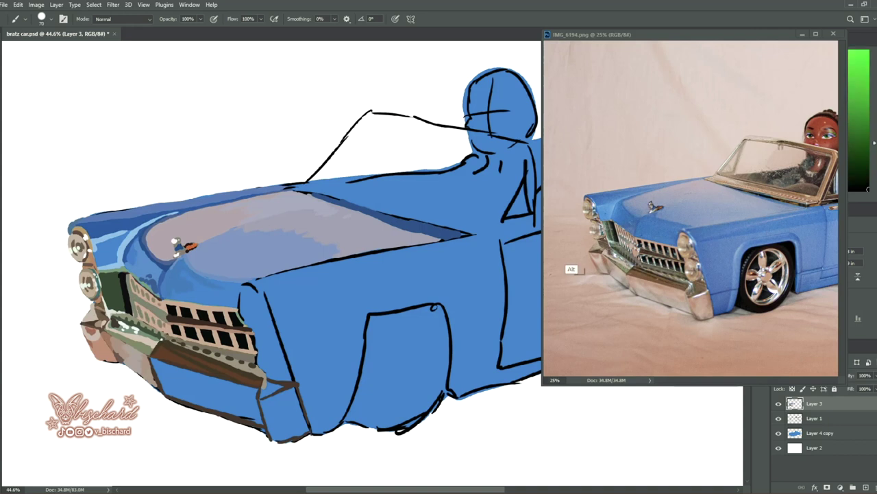
{"action": "left_click_drag", "start_coordinate": [130, 276], "coordinate": [135, 292]}
{"action": "left_click_drag", "start_coordinate": [135, 304], "coordinate": [146, 319]}
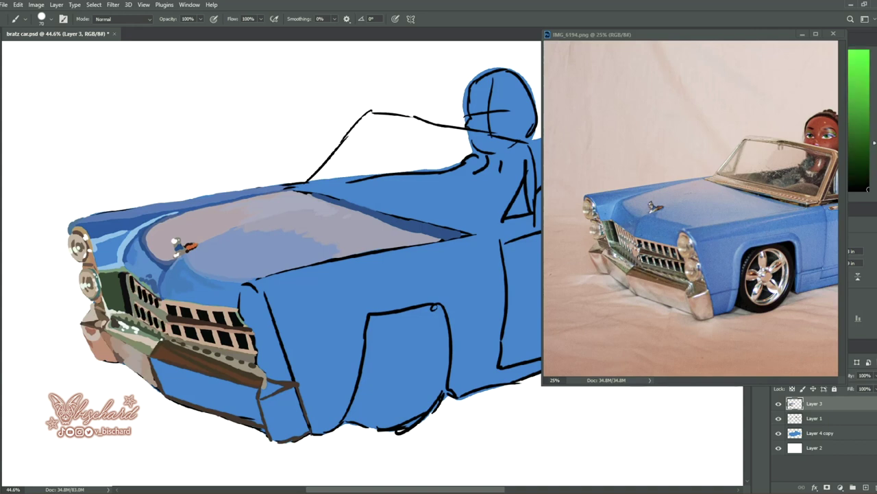
{"action": "left_click", "coordinate": [150, 313], "text": "alt"}
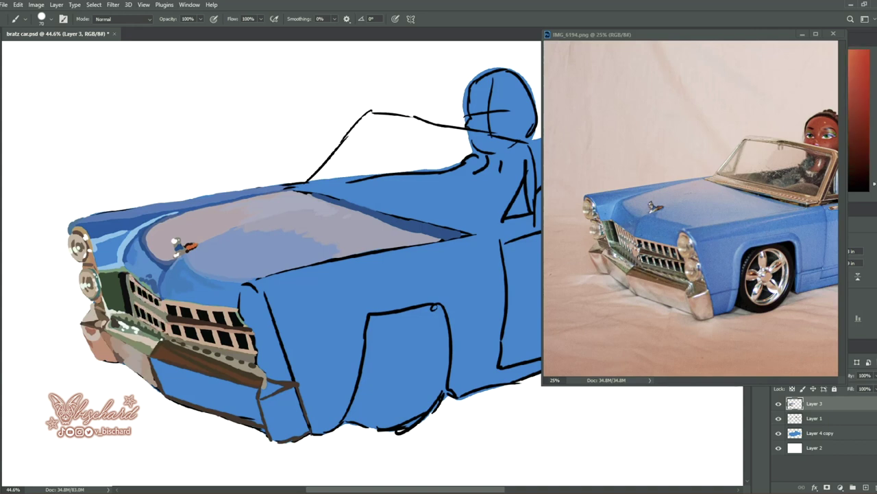
{"action": "left_click", "coordinate": [609, 258], "text": "alt"}
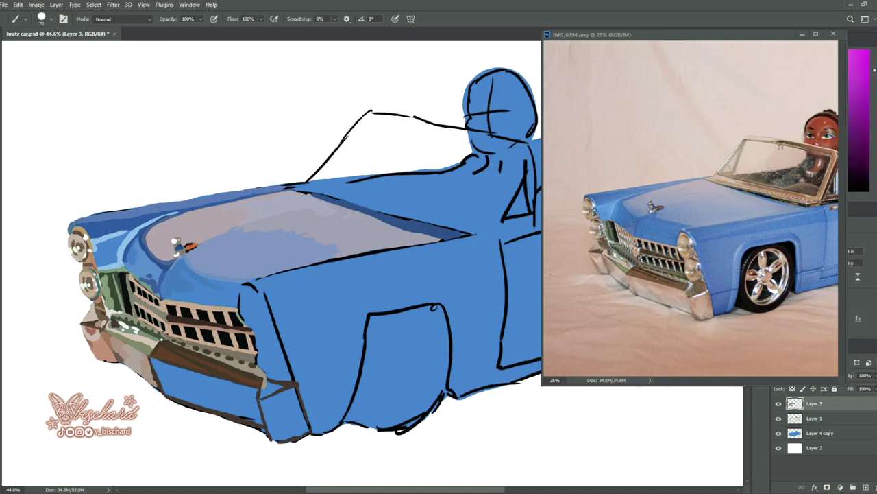
{"action": "left_click_drag", "start_coordinate": [118, 273], "coordinate": [125, 313]}
- Outline and fill the lower bumper panel in tan, darkening its lower-left corner
{"action": "left_click_drag", "start_coordinate": [151, 358], "coordinate": [266, 425]}
{"action": "left_click_drag", "start_coordinate": [156, 365], "coordinate": [259, 424]}
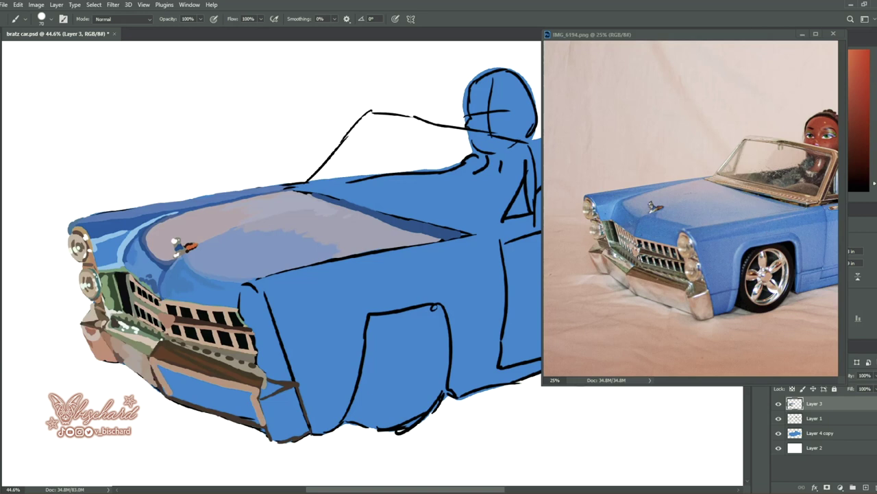
{"action": "left_click_drag", "start_coordinate": [171, 373], "coordinate": [247, 408]}
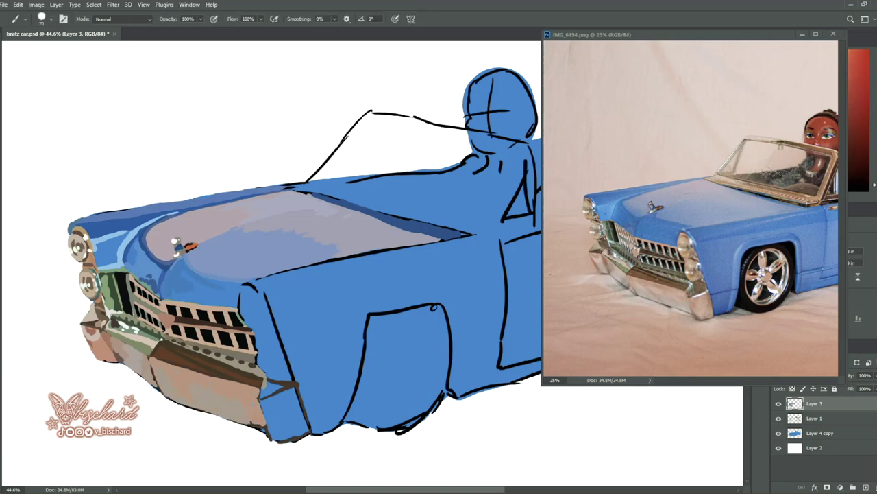
{"action": "left_click_drag", "start_coordinate": [268, 431], "coordinate": [282, 439]}
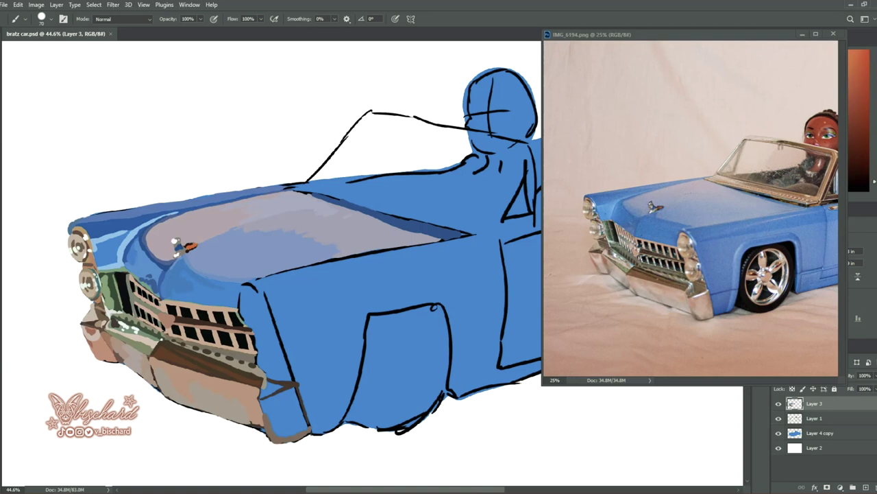
- Shade the bumper in darker brown and tan, fill it pale pink, and add a white highlight
{"action": "left_click_drag", "start_coordinate": [263, 381], "coordinate": [291, 396]}
{"action": "left_click", "coordinate": [693, 312], "text": "alt"}
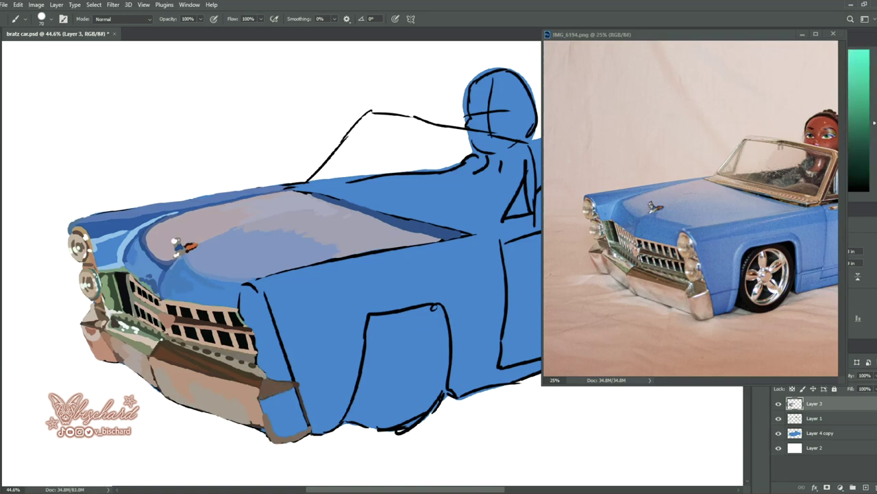
{"action": "left_click", "coordinate": [264, 401], "text": "alt"}
{"action": "left_click", "coordinate": [704, 313], "text": "alt"}
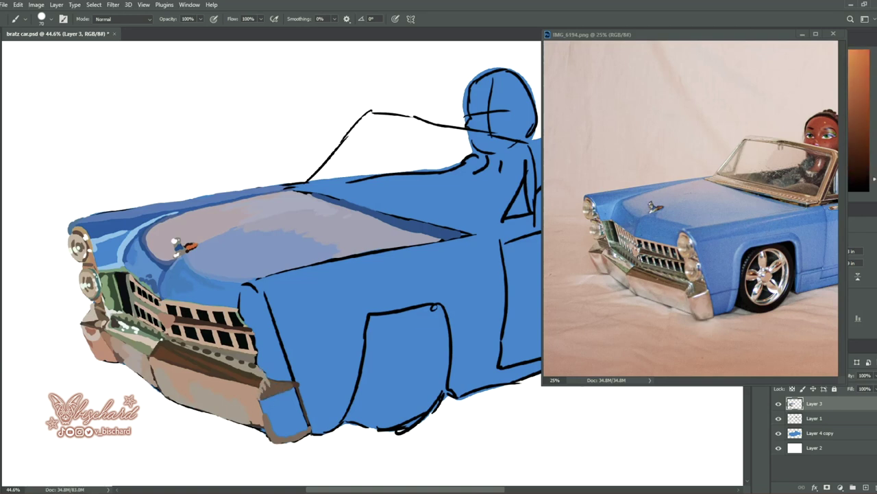
{"action": "left_click", "coordinate": [699, 302], "text": "alt"}
{"action": "mouse_move", "coordinate": [264, 404]}
{"action": "left_mouse_down"}
{"action": "mouse_move", "coordinate": [274, 433]}
{"action": "mouse_move", "coordinate": [299, 429]}
{"action": "left_mouse_up"}
{"action": "left_click", "coordinate": [699, 318], "text": "alt"}
{"action": "left_click_drag", "start_coordinate": [284, 387], "coordinate": [302, 432]}
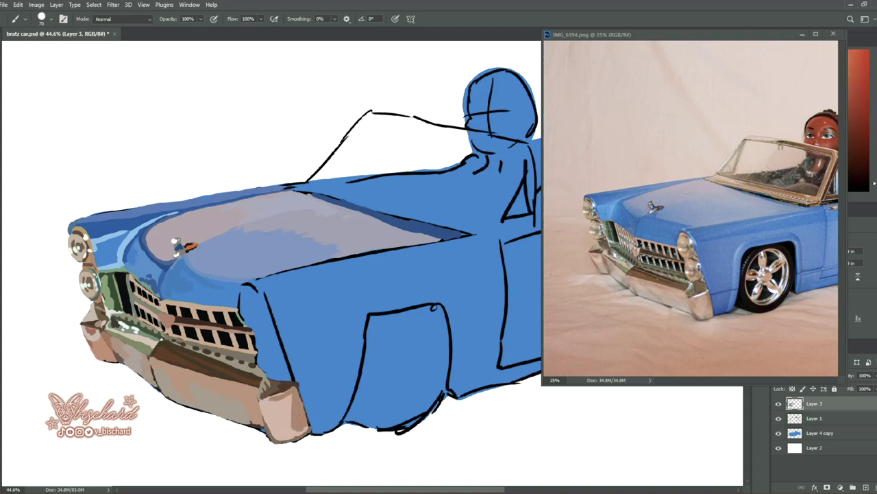
{"action": "left_click", "coordinate": [699, 317], "text": "alt"}
{"action": "left_click_drag", "start_coordinate": [262, 397], "coordinate": [295, 384]}
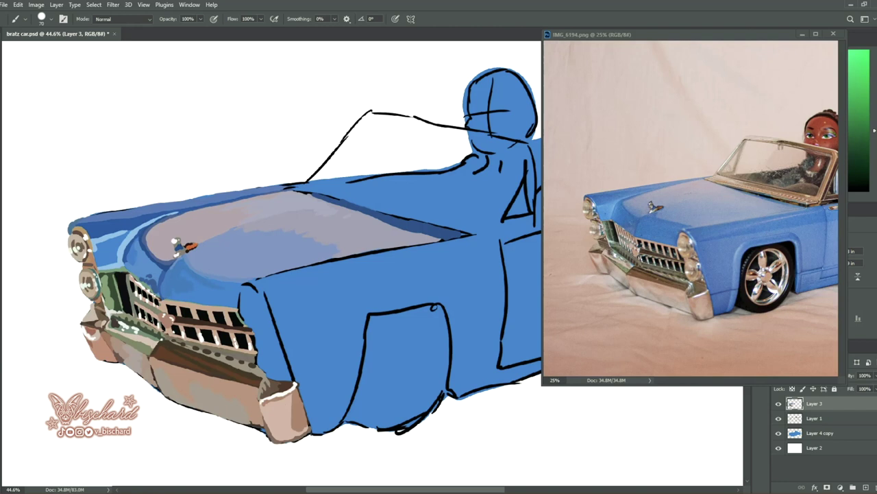
- Paint the headlight beside the fender with a tan base and darker chrome shading
{"action": "left_click", "coordinate": [699, 294], "text": "alt"}
{"action": "left_click_drag", "start_coordinate": [244, 287], "coordinate": [253, 323]}
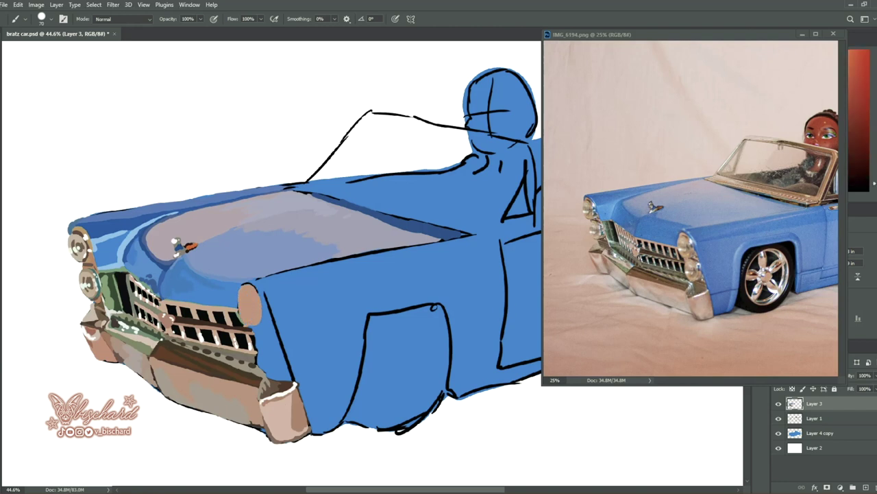
{"action": "left_click", "coordinate": [683, 265], "text": "alt"}
{"action": "left_click", "coordinate": [689, 270], "text": "alt"}
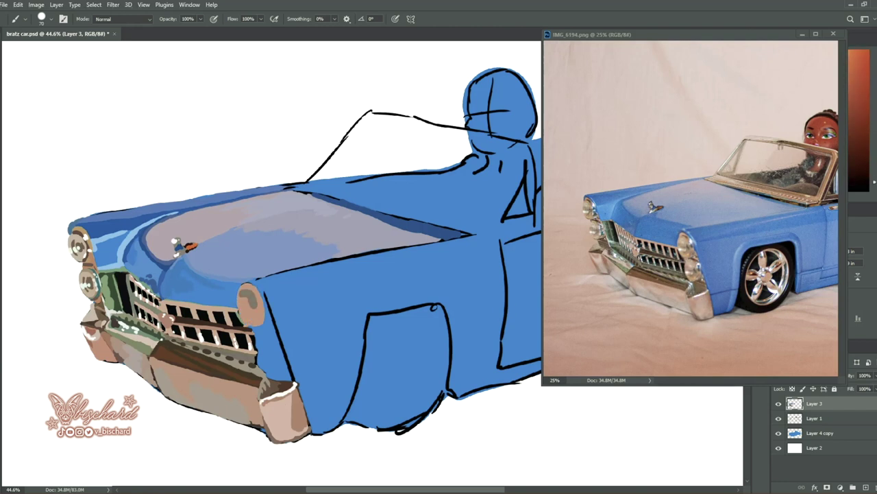
{"action": "mouse_move", "coordinate": [255, 312]}
{"action": "left_mouse_down"}
{"action": "mouse_move", "coordinate": [240, 302]}
{"action": "mouse_move", "coordinate": [252, 301]}
{"action": "left_mouse_up"}
{"action": "left_click", "coordinate": [683, 263], "text": "alt"}
{"action": "left_click", "coordinate": [248, 309], "text": "alt"}
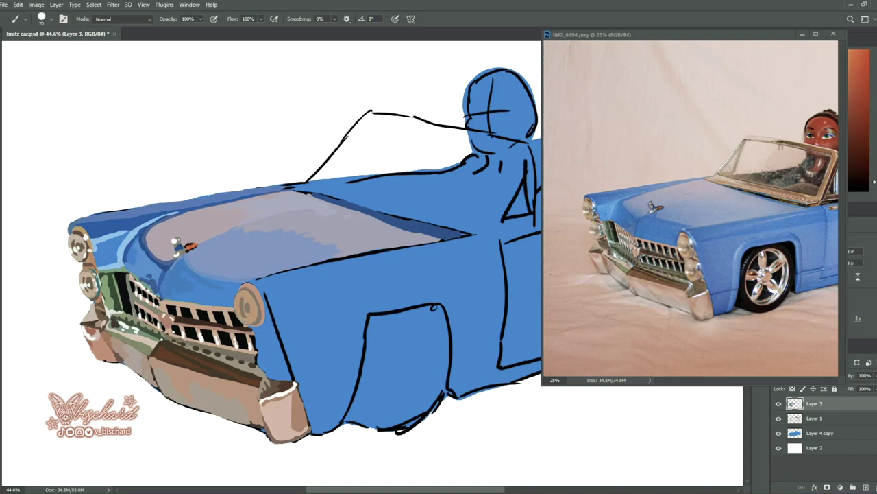
{"action": "left_click_drag", "start_coordinate": [249, 316], "coordinate": [239, 296]}
- Add a light tan stroke along the bumper edge and darken its right edge with the car's blue
{"action": "left_click", "coordinate": [687, 273], "text": "alt"}
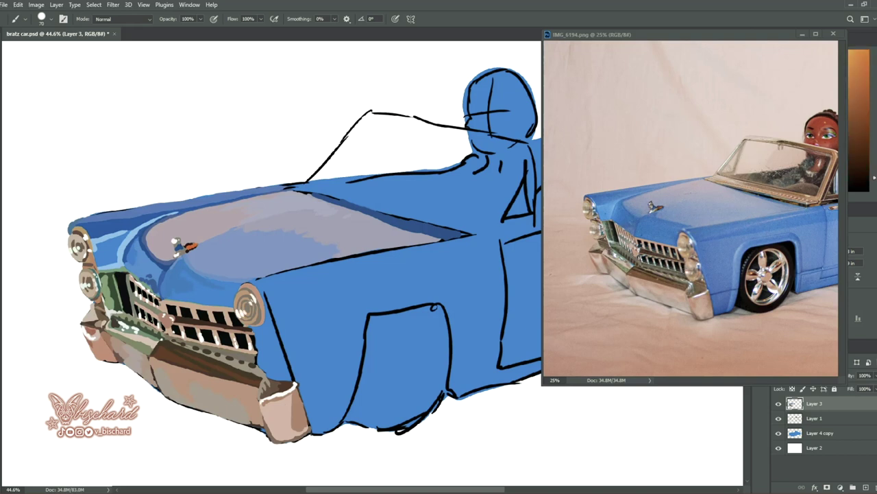
{"action": "left_click", "coordinate": [663, 263], "text": "alt"}
{"action": "key", "text": "x"}
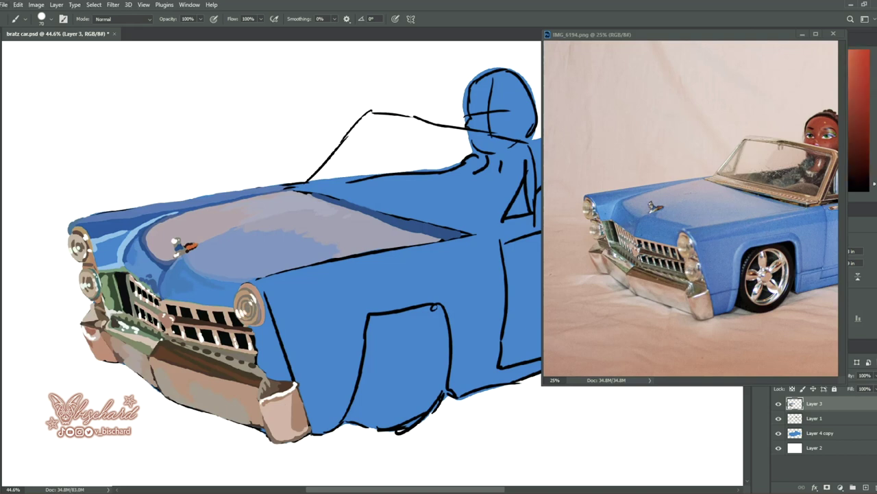
{"action": "left_click_drag", "start_coordinate": [266, 299], "coordinate": [291, 378]}
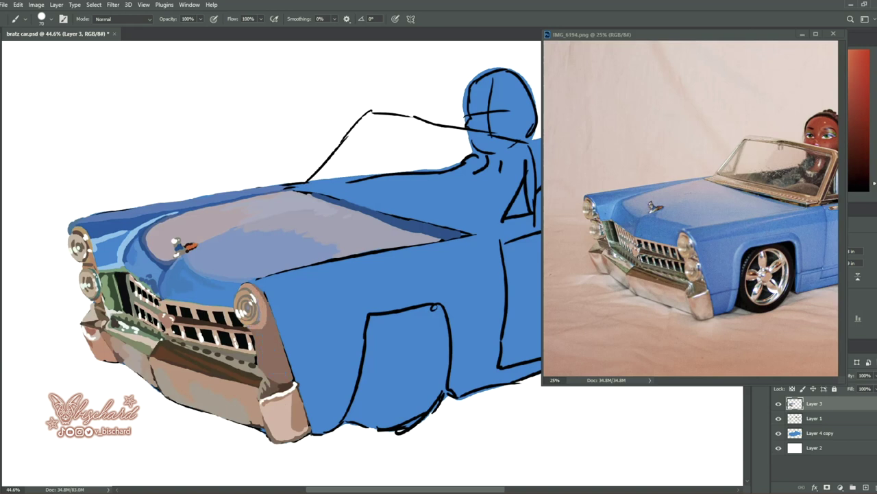
{"action": "key", "text": "x"}
{"action": "left_click", "coordinate": [684, 256], "text": "alt"}
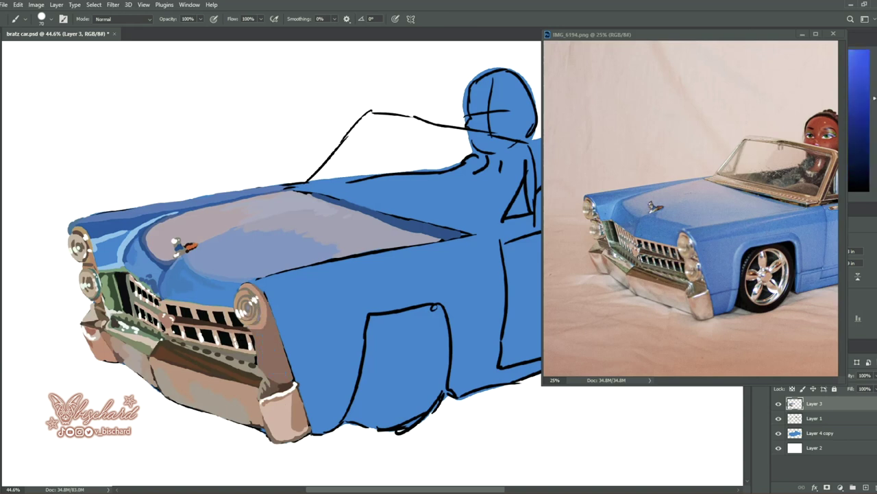
{"action": "left_click_drag", "start_coordinate": [266, 299], "coordinate": [300, 381]}
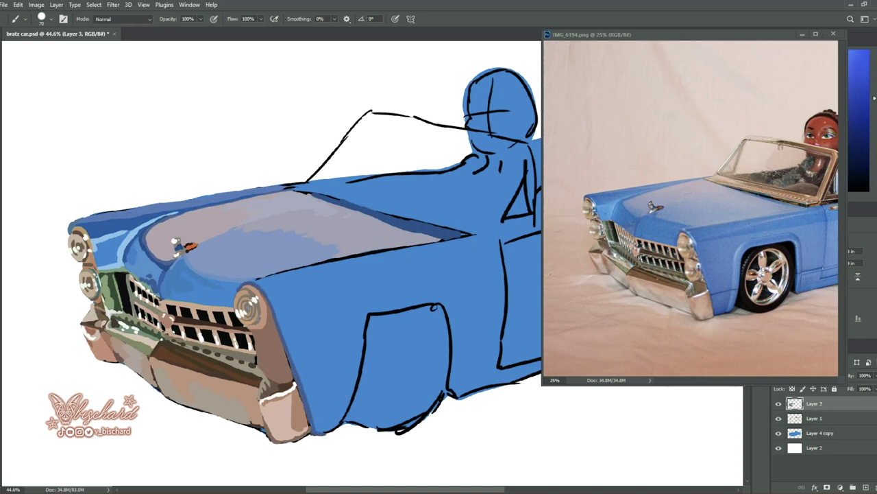
- Merge the painting layers down into Layer 3 and add tan shading and highlights to the right bumper
{"action": "key", "text": "ctrl+e"}
{"action": "key", "text": "ctrl+e"}
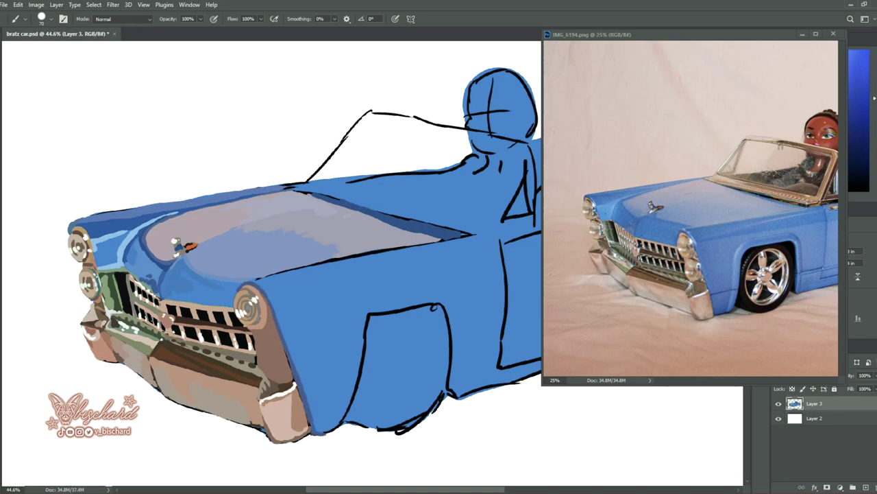
{"action": "key", "text": "x"}
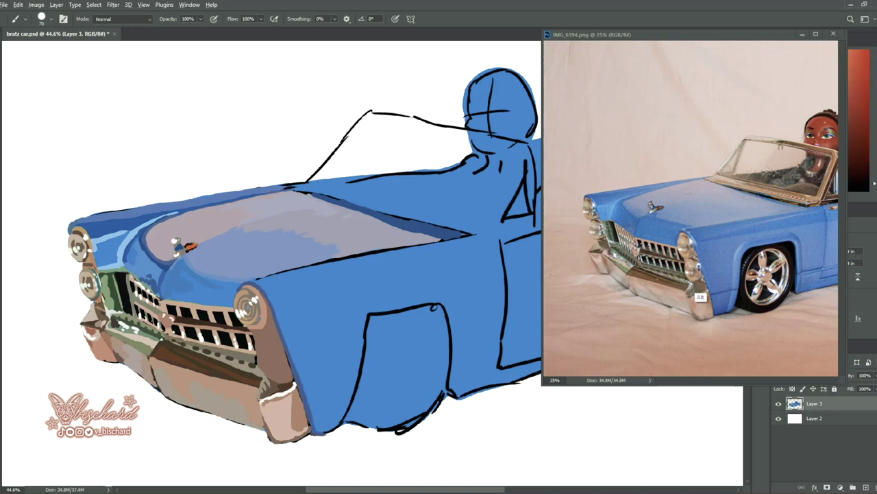
{"action": "mouse_move", "coordinate": [263, 336]}
{"action": "left_mouse_down"}
{"action": "mouse_move", "coordinate": [279, 358]}
{"action": "mouse_move", "coordinate": [277, 373]}
{"action": "left_mouse_up"}
{"action": "left_click", "coordinate": [697, 304], "text": "alt"}
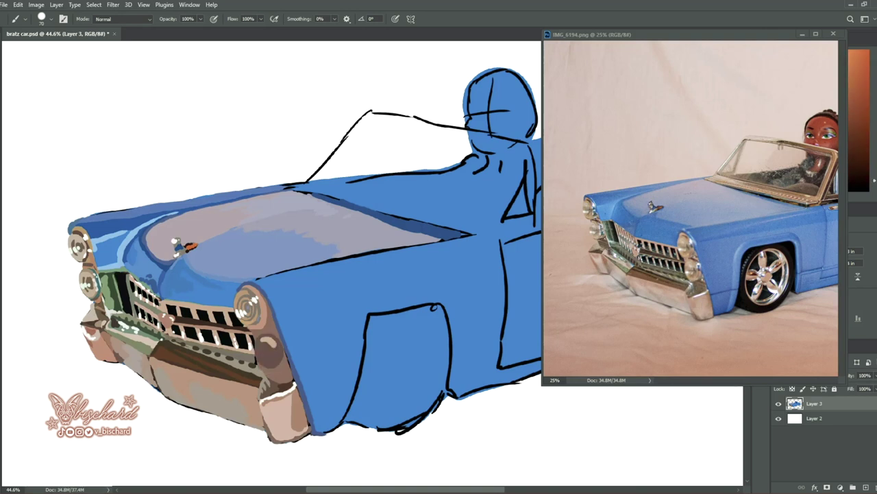
{"action": "mouse_move", "coordinate": [264, 343]}
{"action": "left_mouse_down"}
{"action": "mouse_move", "coordinate": [280, 370]}
{"action": "mouse_move", "coordinate": [273, 357]}
{"action": "left_mouse_up"}
{"action": "left_click", "coordinate": [693, 295], "text": "alt"}
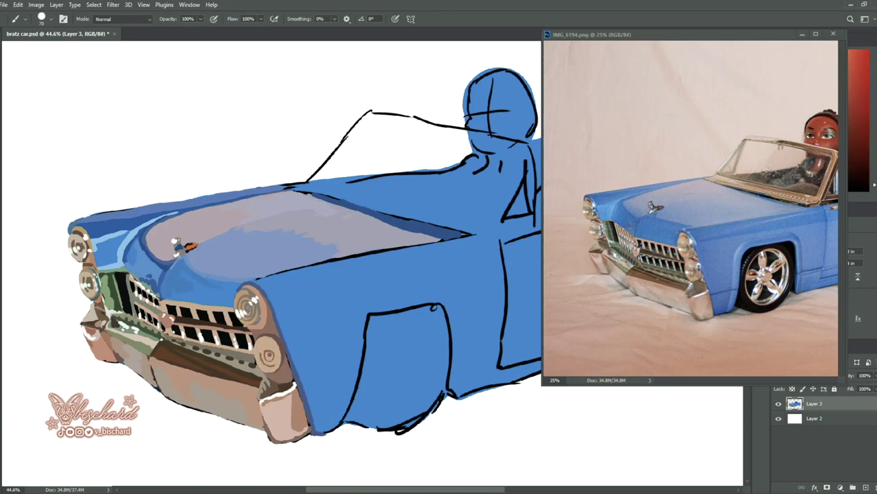
- Sample chrome, warm tan and body-blue colours from the reference photo
{"action": "left_click", "coordinate": [673, 294], "text": "alt"}
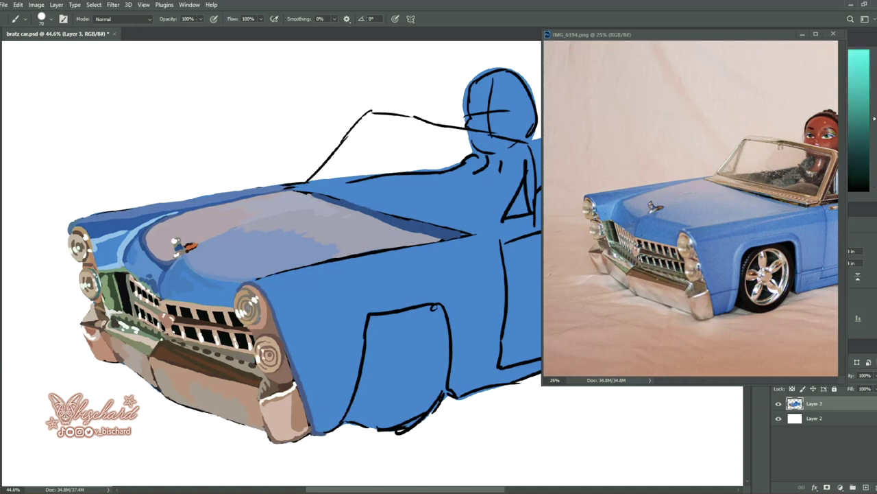
{"action": "left_click", "coordinate": [694, 283], "text": "alt"}
{"action": "left_click", "coordinate": [701, 307], "text": "alt"}
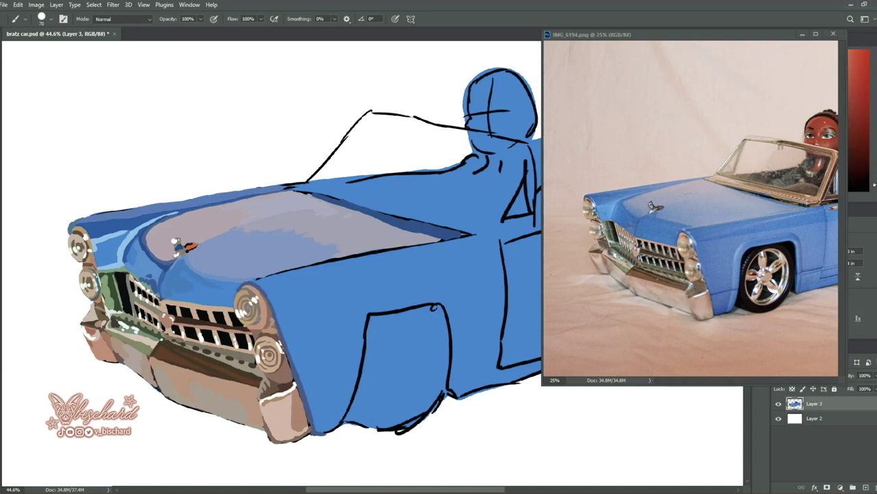
{"action": "left_click", "coordinate": [275, 409], "text": "alt"}
{"action": "left_click", "coordinate": [705, 295], "text": "alt"}
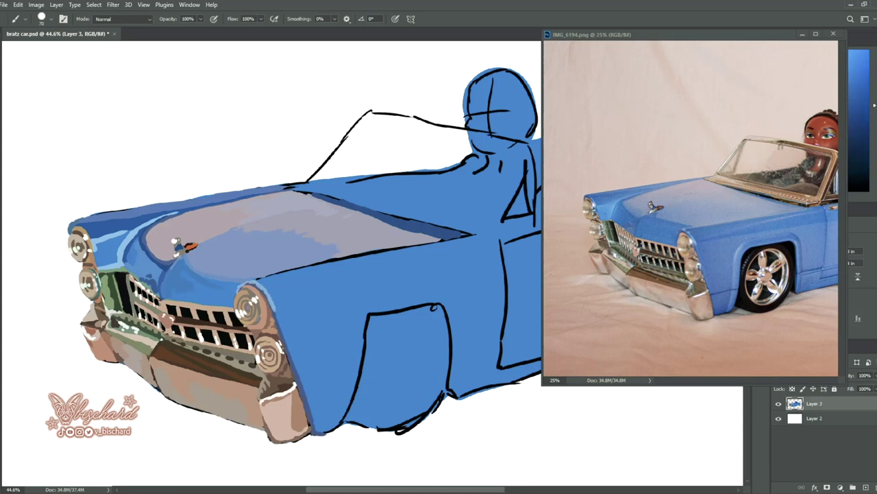
- Paint blue and darker-blue strokes over the fender, door edge and wheel arch
{"action": "left_click", "coordinate": [708, 288], "text": "alt"}
{"action": "mouse_move", "coordinate": [490, 254]}
{"action": "left_mouse_down"}
{"action": "mouse_move", "coordinate": [274, 317]}
{"action": "mouse_move", "coordinate": [339, 425]}
{"action": "mouse_move", "coordinate": [422, 305]}
{"action": "mouse_move", "coordinate": [452, 391]}
{"action": "left_mouse_up"}
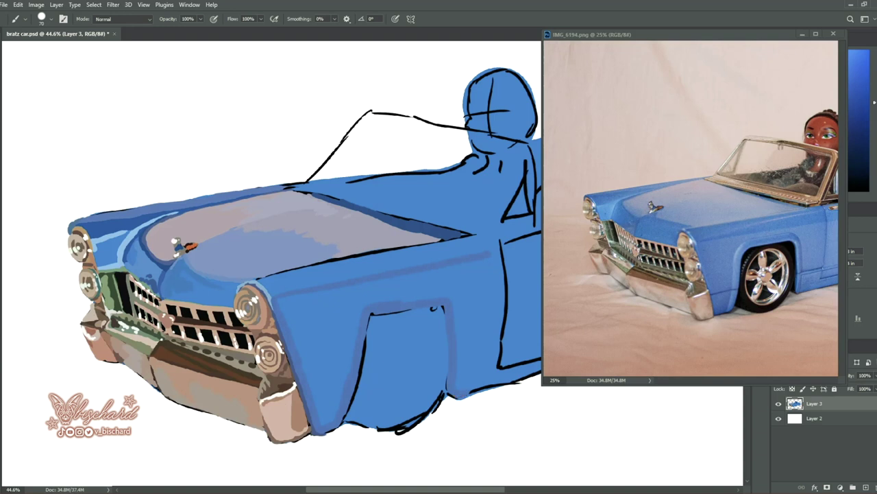
{"action": "left_click_drag", "start_coordinate": [499, 252], "coordinate": [480, 391]}
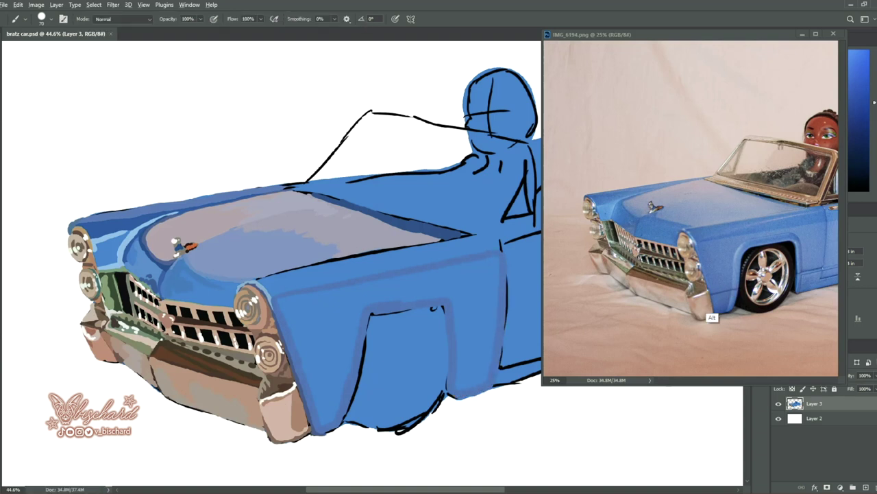
{"action": "left_click", "coordinate": [712, 317], "text": "alt"}
{"action": "left_click_drag", "start_coordinate": [305, 406], "coordinate": [341, 397]}
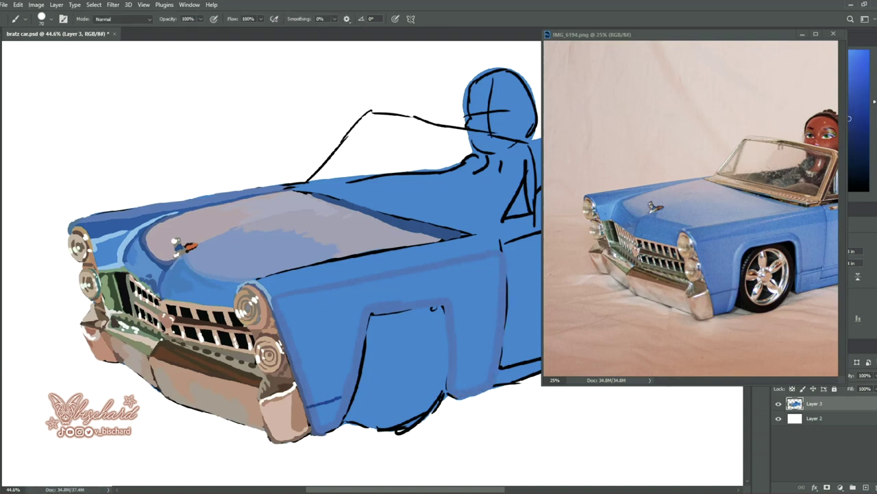
{"action": "left_click_drag", "start_coordinate": [316, 295], "coordinate": [466, 370]}
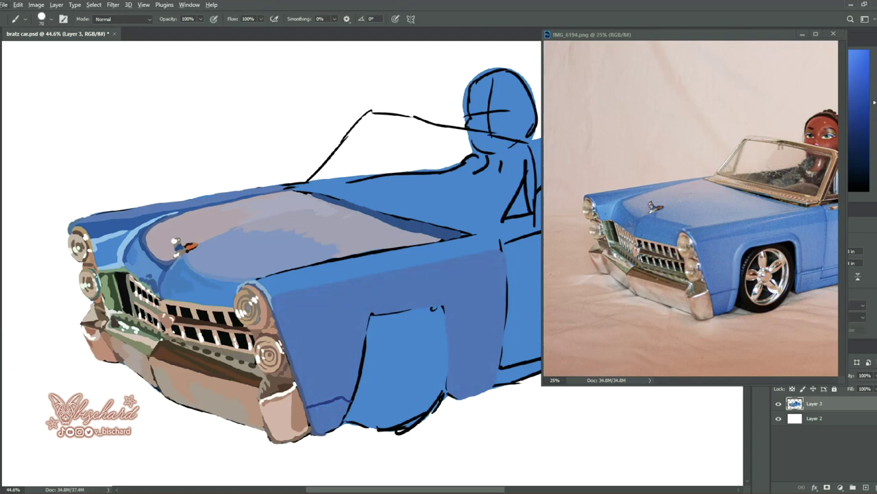
- Highlight the door edge and wheel arch in light blue, then outline and fill the arch black
{"action": "left_click_drag", "start_coordinate": [356, 337], "coordinate": [338, 421]}
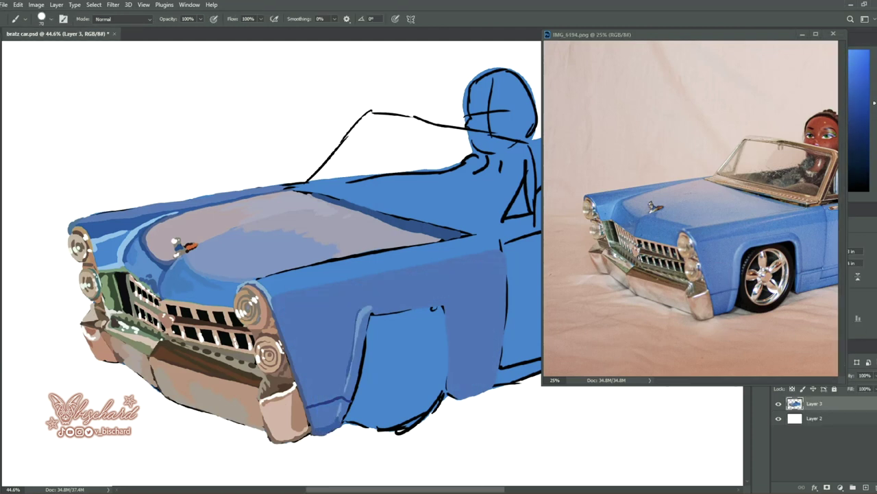
{"action": "mouse_move", "coordinate": [403, 297]}
{"action": "left_mouse_down"}
{"action": "mouse_move", "coordinate": [454, 316]}
{"action": "mouse_move", "coordinate": [451, 396]}
{"action": "mouse_move", "coordinate": [448, 327]}
{"action": "mouse_move", "coordinate": [432, 305]}
{"action": "left_mouse_up"}
{"action": "left_click_drag", "start_coordinate": [368, 334], "coordinate": [436, 307]}
{"action": "left_click", "coordinate": [743, 291], "text": "alt"}
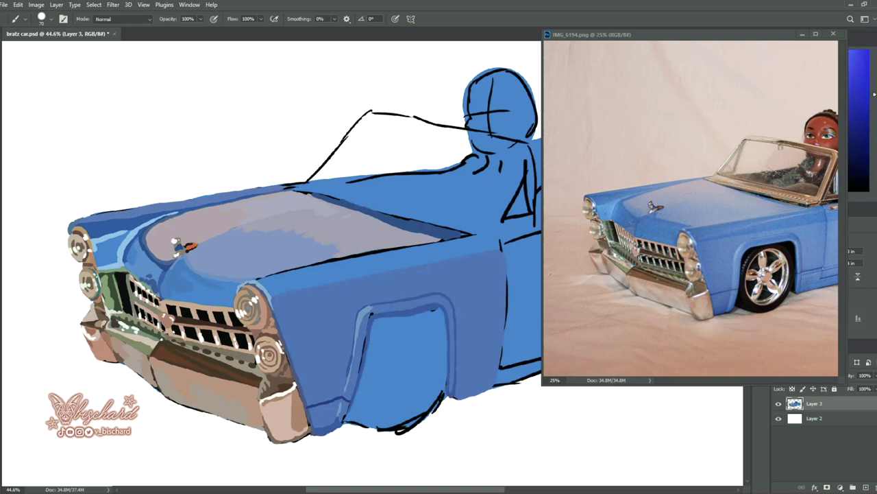
{"action": "left_click_drag", "start_coordinate": [371, 321], "coordinate": [442, 308]}
{"action": "mouse_move", "coordinate": [374, 321]}
{"action": "left_mouse_down"}
{"action": "mouse_move", "coordinate": [346, 422]}
{"action": "mouse_move", "coordinate": [432, 413]}
{"action": "mouse_move", "coordinate": [444, 310]}
{"action": "left_mouse_up"}
{"action": "key", "text": "g"}
{"action": "left_click", "coordinate": [405, 370]}
{"action": "key", "text": "b"}
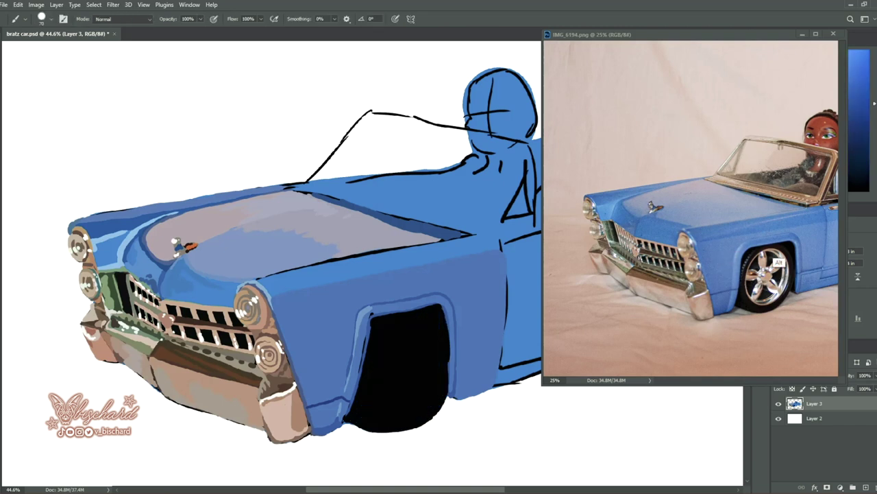
- Add light-blue highlights on the front fender and darker strokes along the hood edge
{"action": "left_click", "coordinate": [780, 262], "text": "alt"}
{"action": "left_click_drag", "start_coordinate": [495, 251], "coordinate": [393, 266]}
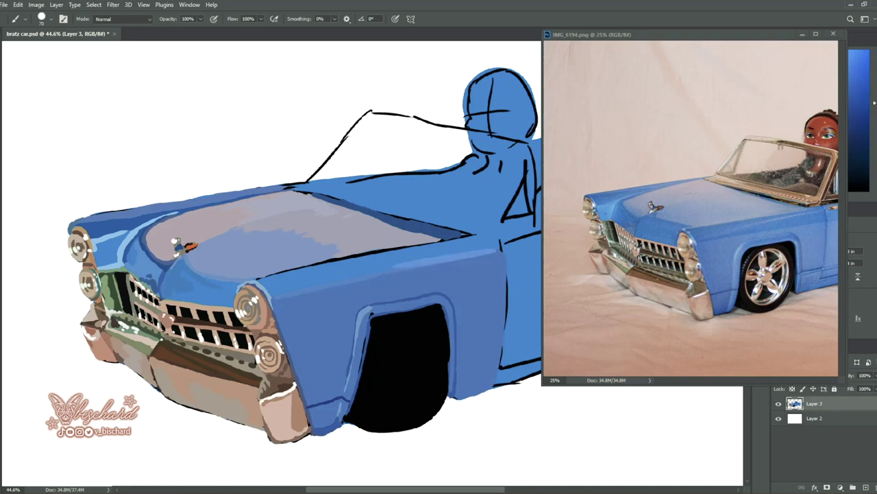
{"action": "left_click_drag", "start_coordinate": [308, 308], "coordinate": [406, 285]}
{"action": "left_click", "coordinate": [754, 257], "text": "alt"}
{"action": "left_click_drag", "start_coordinate": [274, 296], "coordinate": [505, 252]}
{"action": "left_click_drag", "start_coordinate": [259, 280], "coordinate": [479, 233]}
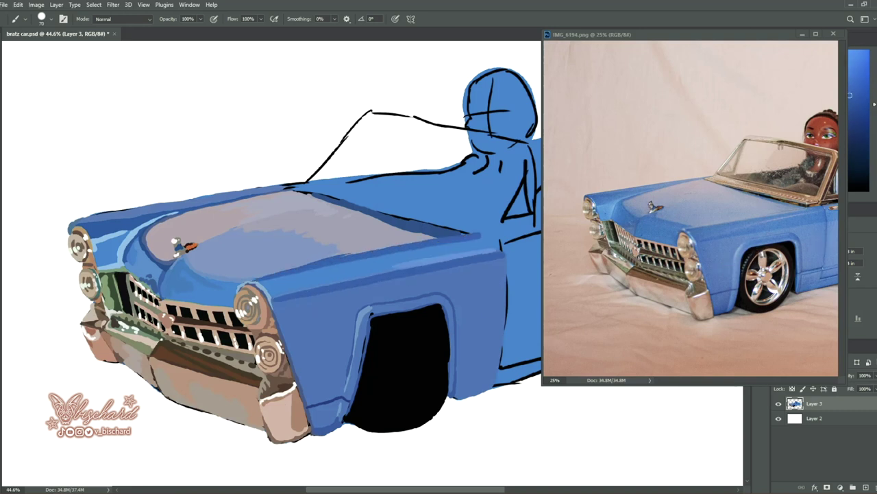
{"action": "mouse_move", "coordinate": [265, 279]}
{"action": "left_mouse_down"}
{"action": "mouse_move", "coordinate": [484, 236]}
{"action": "mouse_move", "coordinate": [371, 268]}
{"action": "mouse_move", "coordinate": [262, 282]}
{"action": "mouse_move", "coordinate": [493, 242]}
{"action": "mouse_move", "coordinate": [265, 279]}
{"action": "left_mouse_up"}
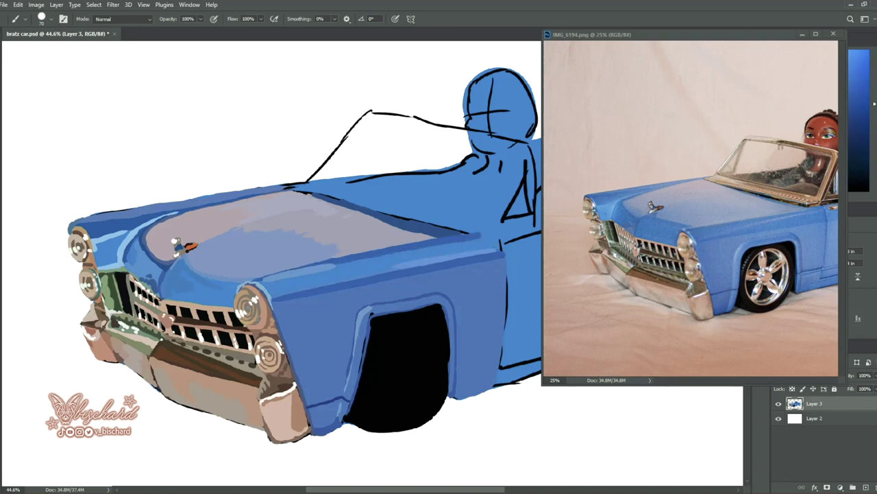
- Repaint the lighter blue highlight along the fender's top edge, redoing one stroke
{"action": "left_click", "coordinate": [763, 245], "text": "alt"}
{"action": "left_click_drag", "start_coordinate": [486, 239], "coordinate": [305, 280]}
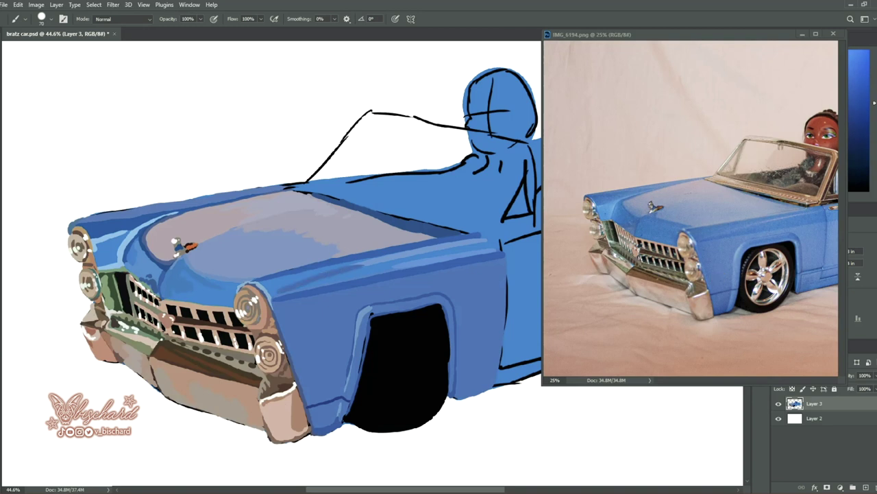
{"action": "key", "text": "ctrl+z"}
{"action": "left_click", "coordinate": [761, 250], "text": "alt"}
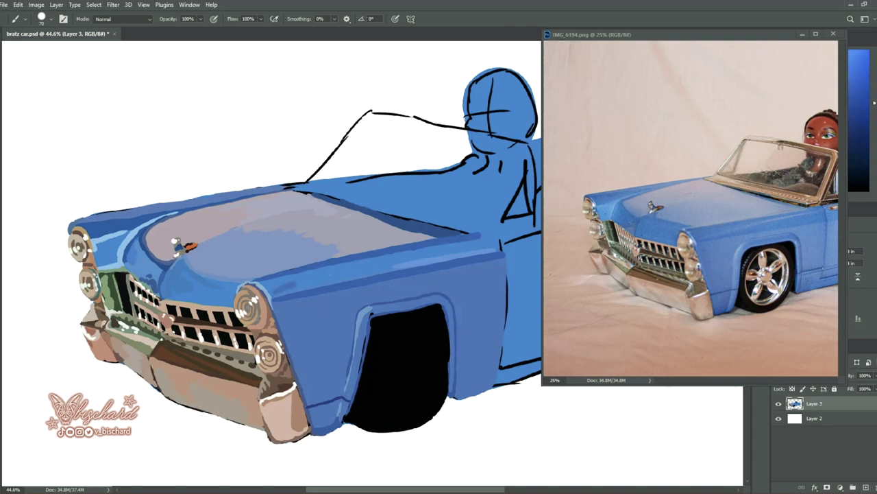
{"action": "left_click_drag", "start_coordinate": [285, 288], "coordinate": [481, 240]}
{"action": "left_click_drag", "start_coordinate": [286, 288], "coordinate": [481, 240]}
{"action": "left_click", "coordinate": [754, 199], "text": "alt"}
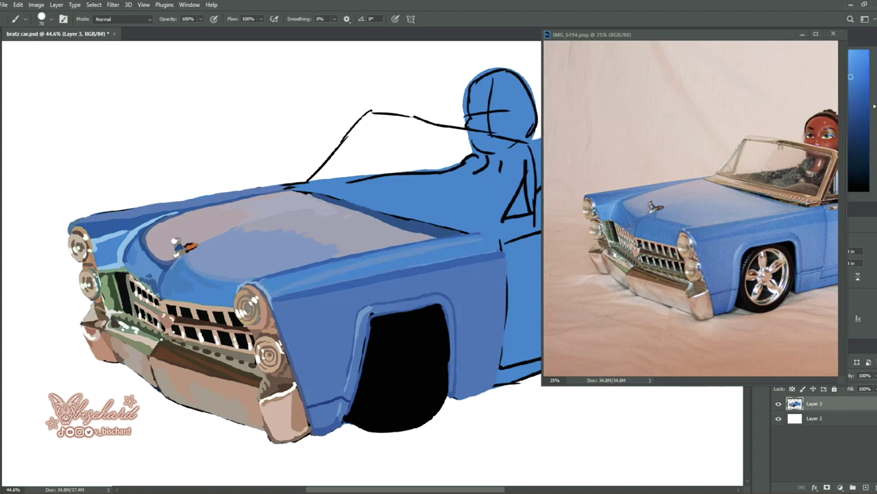
{"action": "left_click", "coordinate": [782, 241], "text": "alt"}
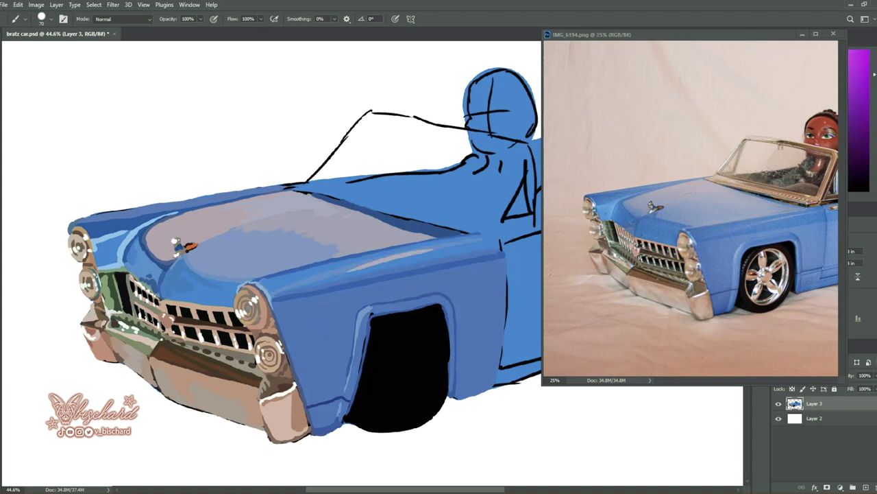
{"action": "left_click", "coordinate": [766, 266], "text": "alt"}
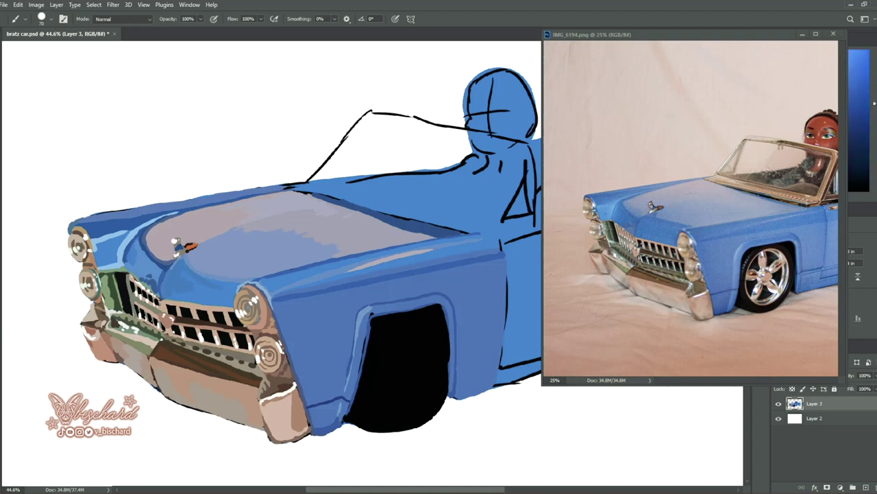
{"action": "left_click_drag", "start_coordinate": [480, 252], "coordinate": [280, 298]}
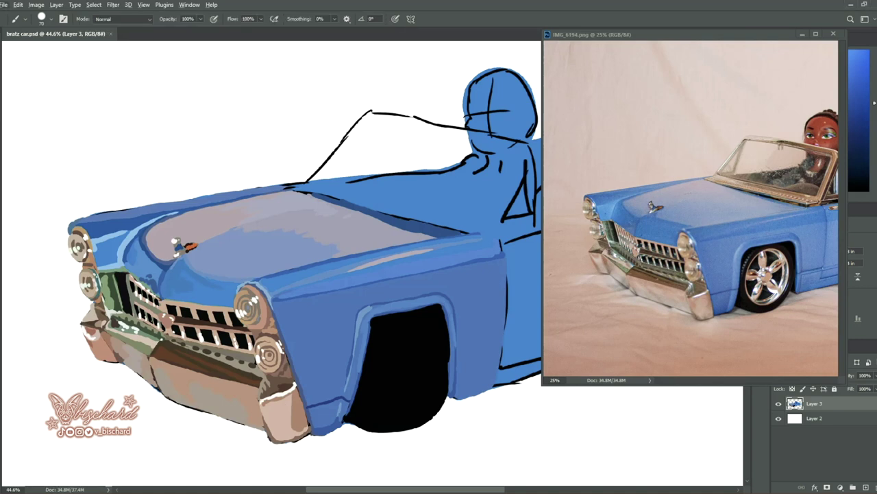
- Draw an ellipse in the front wheel well as an unfilled grey ring with an outside stroke
{"action": "key", "text": "u"}
{"action": "left_click_drag", "start_coordinate": [384, 342], "coordinate": [433, 415]}
{"action": "left_click", "coordinate": [18, 4]}
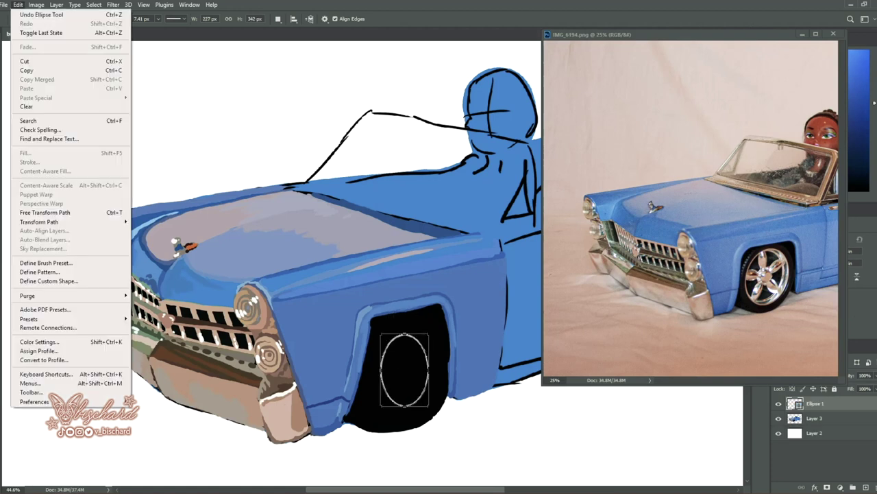
{"action": "left_click", "coordinate": [41, 210]}
{"action": "left_click_drag", "start_coordinate": [384, 343], "coordinate": [370, 325]}
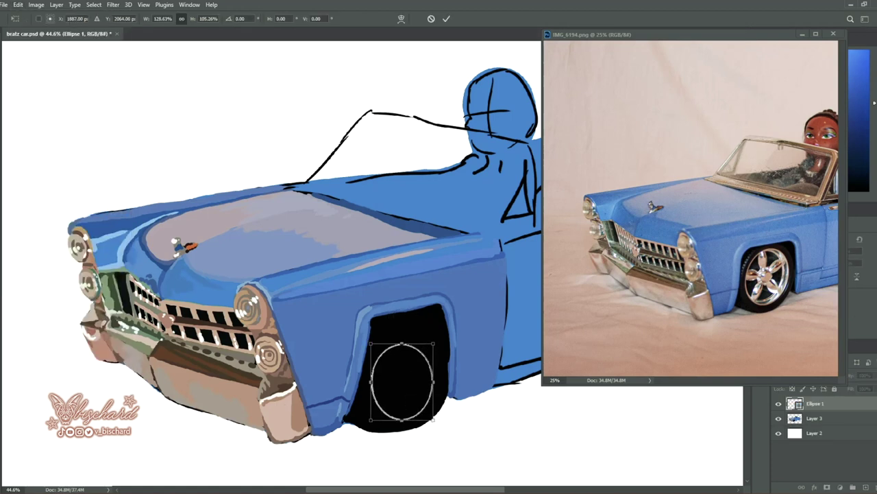
{"action": "left_click_drag", "start_coordinate": [433, 373], "coordinate": [440, 373]}
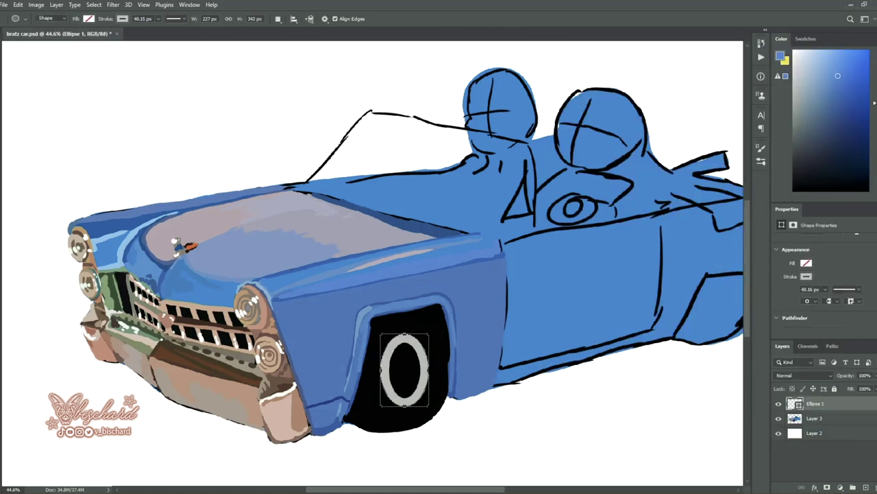
{"action": "left_click", "coordinate": [811, 285]}
{"action": "left_click", "coordinate": [811, 307]}
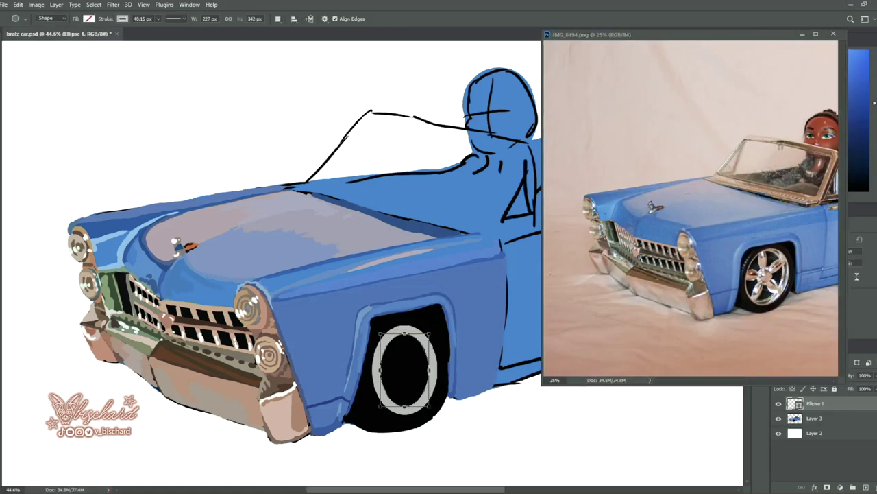
- Resize the ring to fit the wheel rim, check the canvas, and pick a cyan paint colour
{"action": "key", "text": "ctrl+t"}
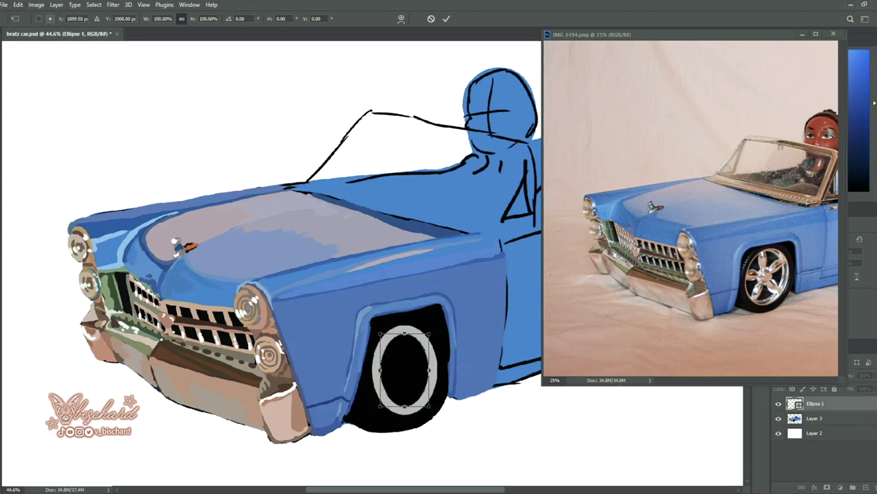
{"action": "left_click_drag", "start_coordinate": [430, 370], "coordinate": [432, 371]}
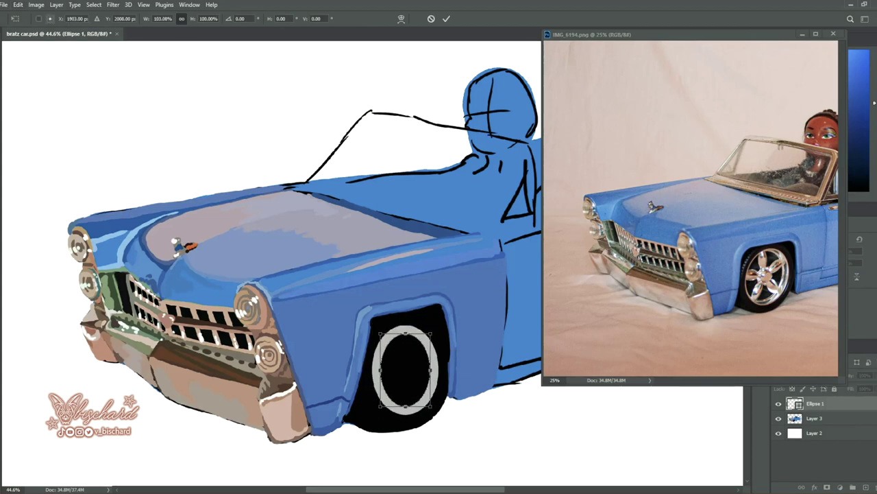
{"action": "left_click_drag", "start_coordinate": [406, 407], "coordinate": [406, 414]}
{"action": "key", "text": "Return"}
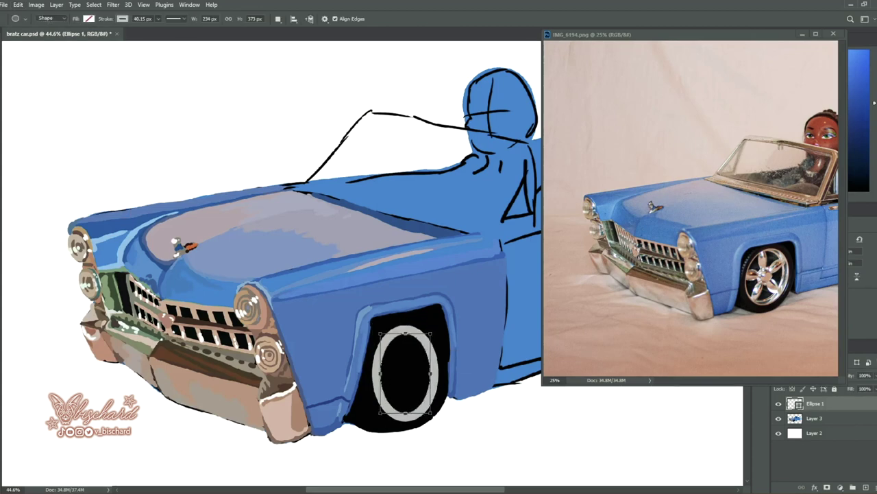
{"action": "left_click", "coordinate": [802, 34]}
{"action": "left_click", "coordinate": [113, 466]}
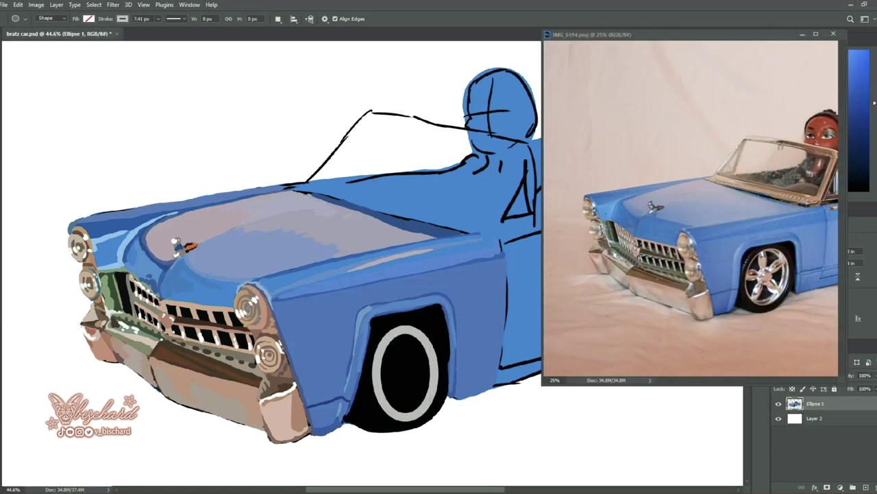
{"action": "left_click_drag", "start_coordinate": [874, 103], "coordinate": [874, 114]}
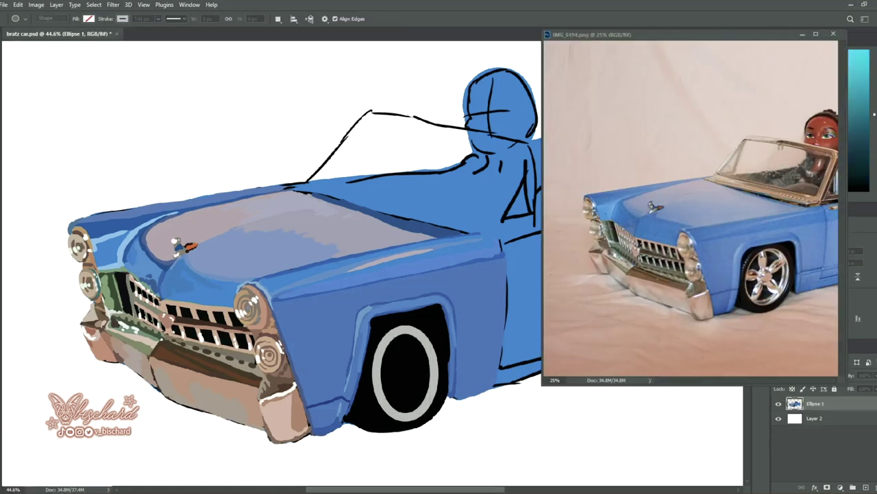
- Paint a dark rim stroke, a light centre dot and a reddish-brown hub stroke on the front wheel
{"action": "key", "text": "b"}
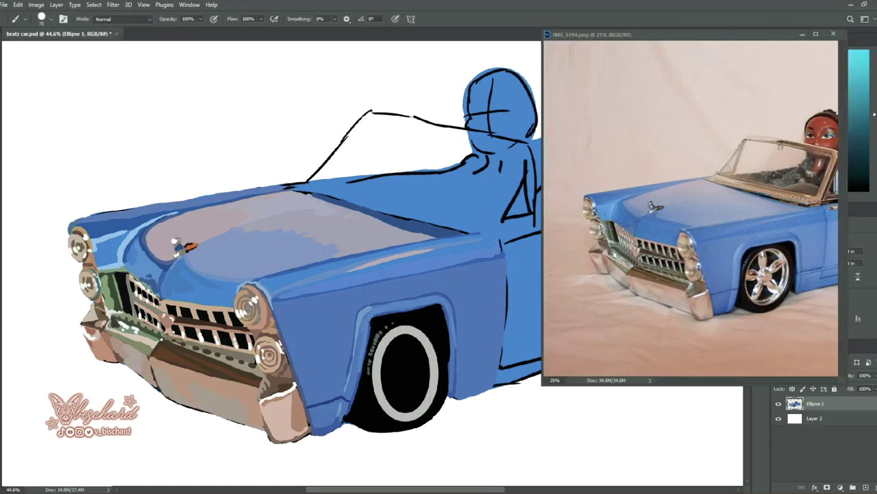
{"action": "left_click", "coordinate": [768, 326], "text": "alt"}
{"action": "mouse_move", "coordinate": [382, 344]}
{"action": "left_mouse_down"}
{"action": "mouse_move", "coordinate": [406, 413]}
{"action": "mouse_move", "coordinate": [434, 349]}
{"action": "mouse_move", "coordinate": [397, 336]}
{"action": "left_mouse_up"}
{"action": "left_click", "coordinate": [766, 300], "text": "alt"}
{"action": "left_click", "coordinate": [405, 372]}
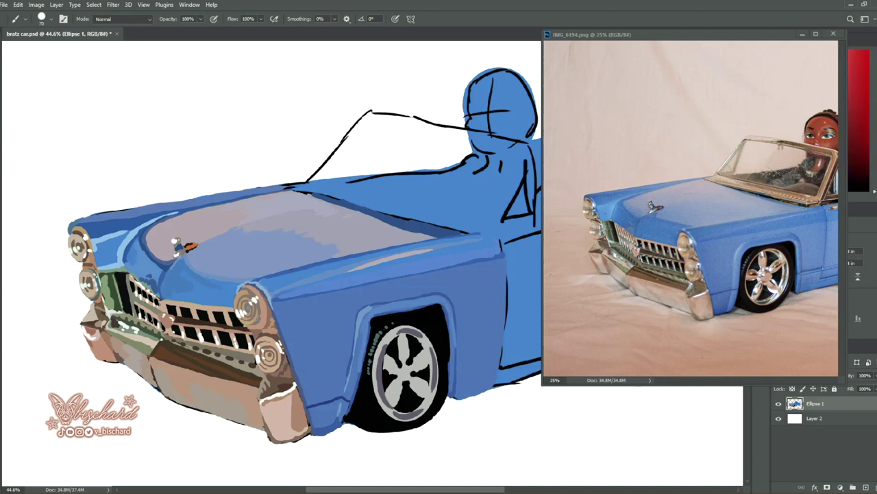
{"action": "left_click", "coordinate": [724, 299], "text": "alt"}
{"action": "left_click_drag", "start_coordinate": [384, 357], "coordinate": [396, 367]}
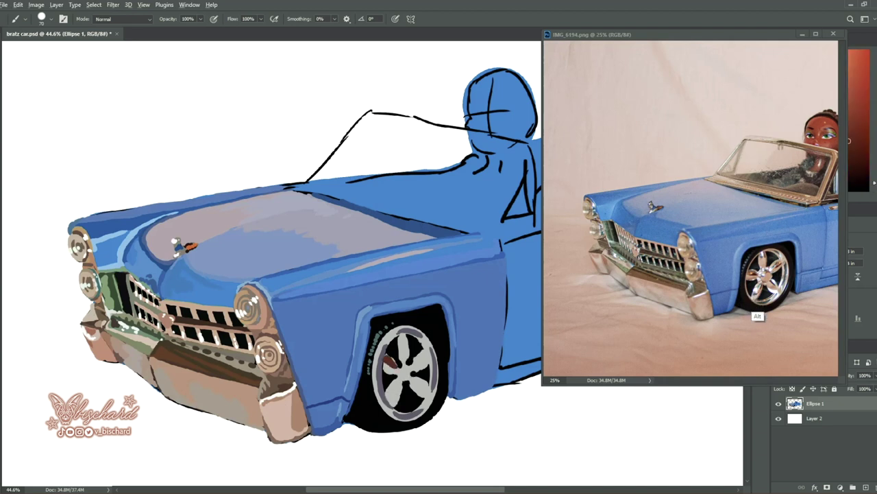
- Outline the wheel rim in cyan-blue and darken its top edge
{"action": "left_click", "coordinate": [754, 316], "text": "alt"}
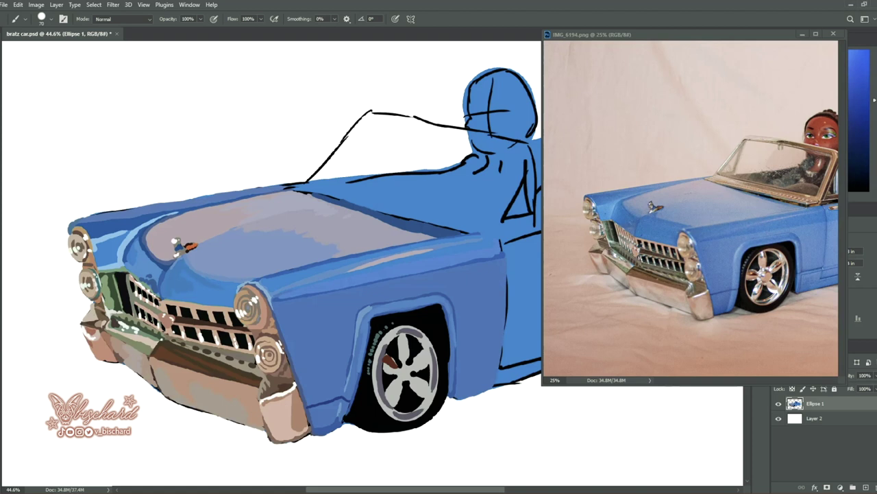
{"action": "left_click", "coordinate": [775, 307], "text": "alt"}
{"action": "left_click_drag", "start_coordinate": [388, 381], "coordinate": [392, 390]}
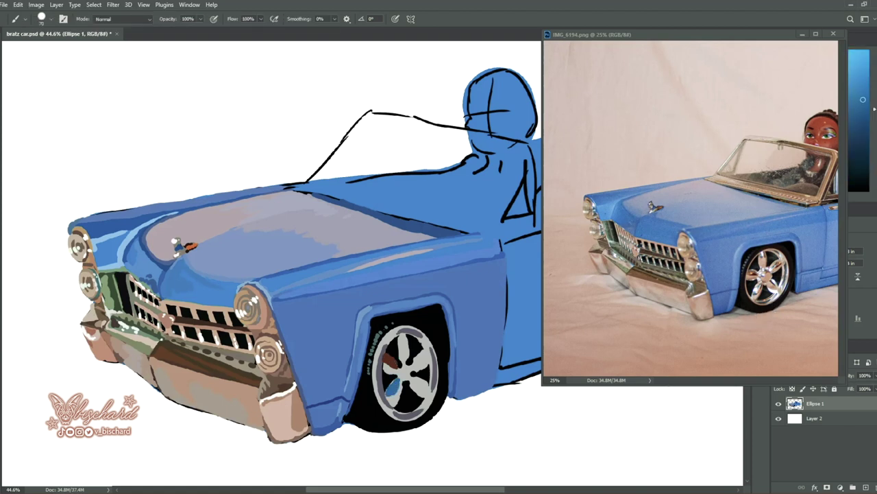
{"action": "left_click_drag", "start_coordinate": [396, 339], "coordinate": [425, 327]}
{"action": "mouse_move", "coordinate": [388, 407]}
{"action": "left_mouse_down"}
{"action": "mouse_move", "coordinate": [420, 420]}
{"action": "mouse_move", "coordinate": [424, 410]}
{"action": "left_mouse_up"}
{"action": "left_click_drag", "start_coordinate": [436, 349], "coordinate": [432, 391]}
{"action": "left_click_drag", "start_coordinate": [422, 329], "coordinate": [406, 339]}
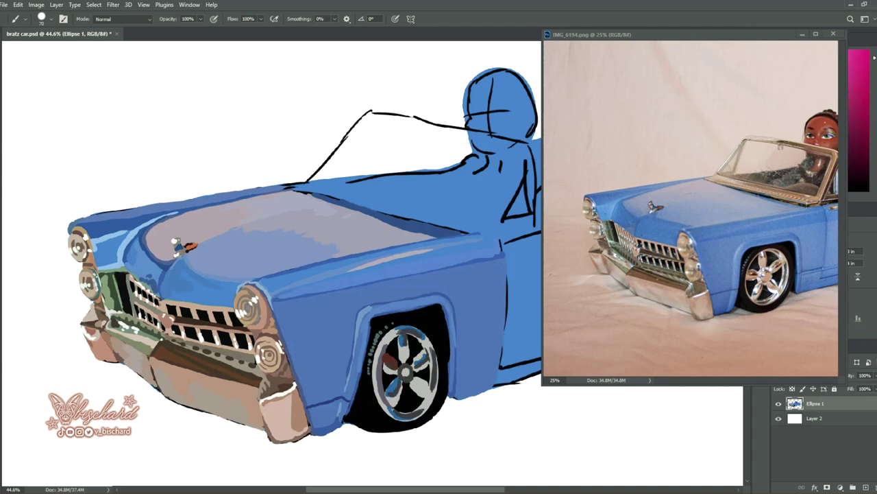
- Add light blue on the hub, dark shading on the lower-left rim, and a faint left-edge highlight
{"action": "left_click", "coordinate": [757, 317], "text": "alt"}
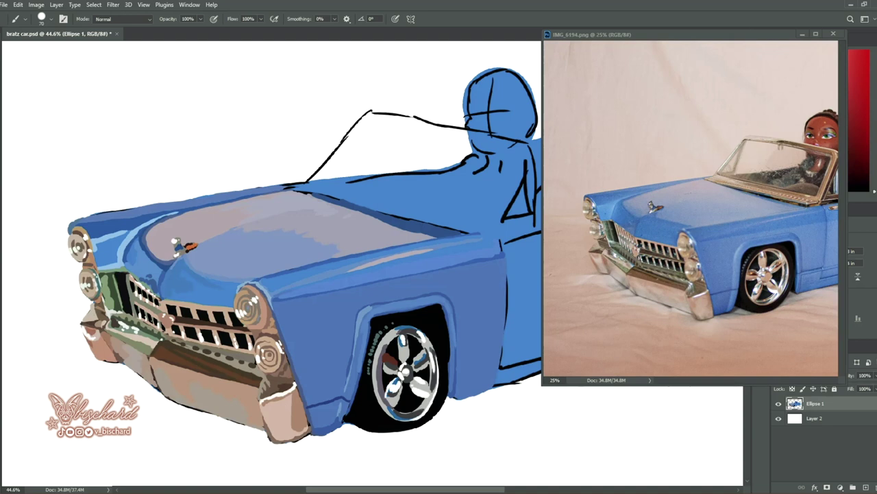
{"action": "left_click", "coordinate": [773, 306], "text": "alt"}
{"action": "left_click", "coordinate": [407, 373]}
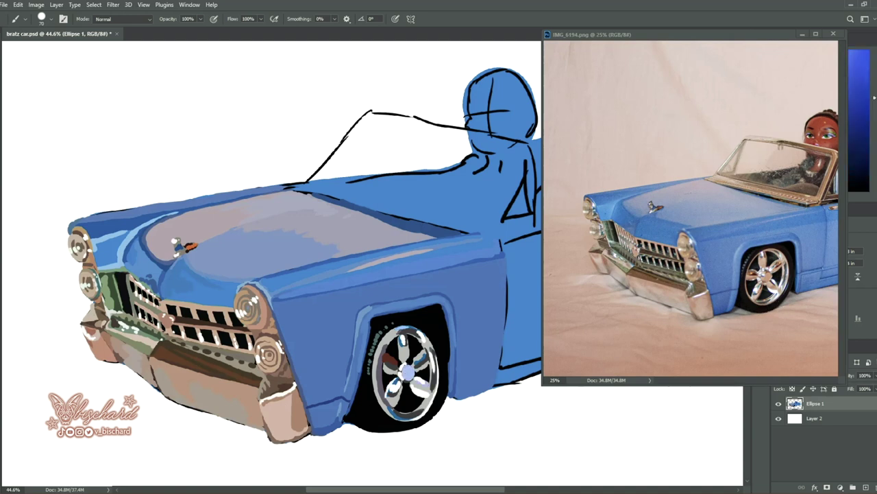
{"action": "left_click", "coordinate": [747, 305], "text": "alt"}
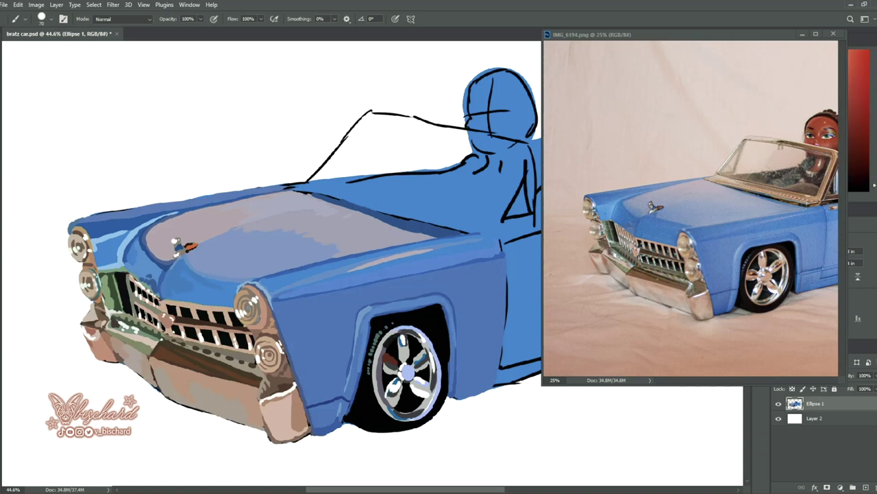
{"action": "left_click_drag", "start_coordinate": [378, 392], "coordinate": [409, 414]}
{"action": "left_click", "coordinate": [408, 414], "text": "alt"}
{"action": "left_click", "coordinate": [383, 356], "text": "alt"}
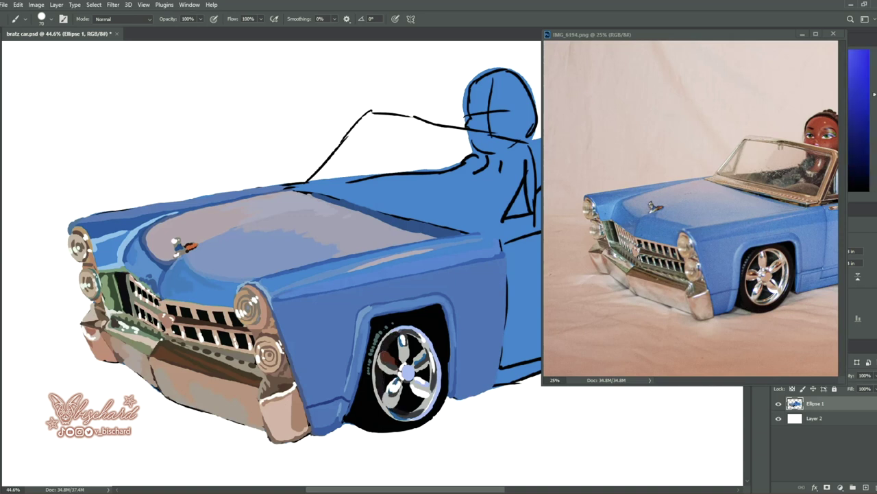
{"action": "left_click", "coordinate": [630, 345], "text": "alt"}
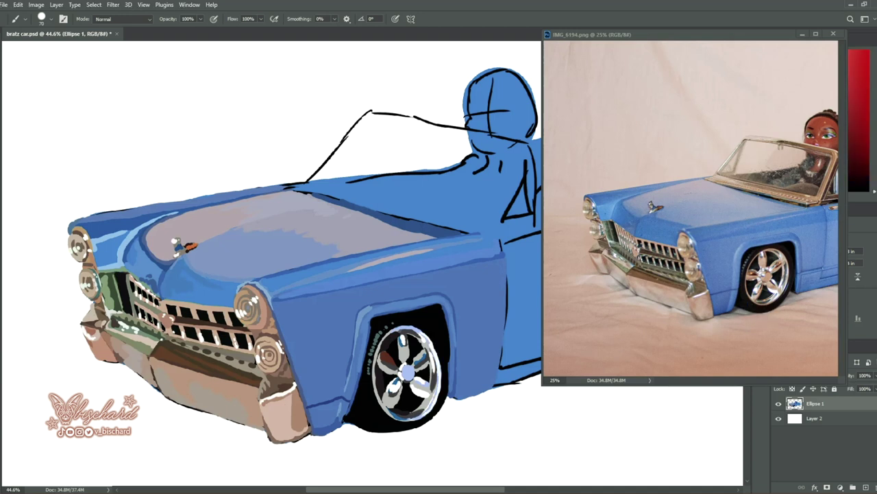
{"action": "left_click_drag", "start_coordinate": [380, 336], "coordinate": [381, 408]}
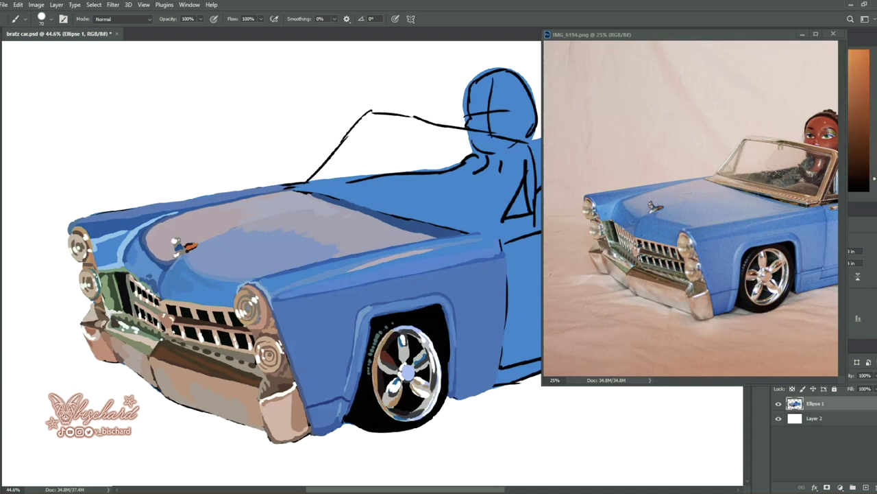
{"action": "left_click", "coordinate": [423, 415], "text": "alt"}
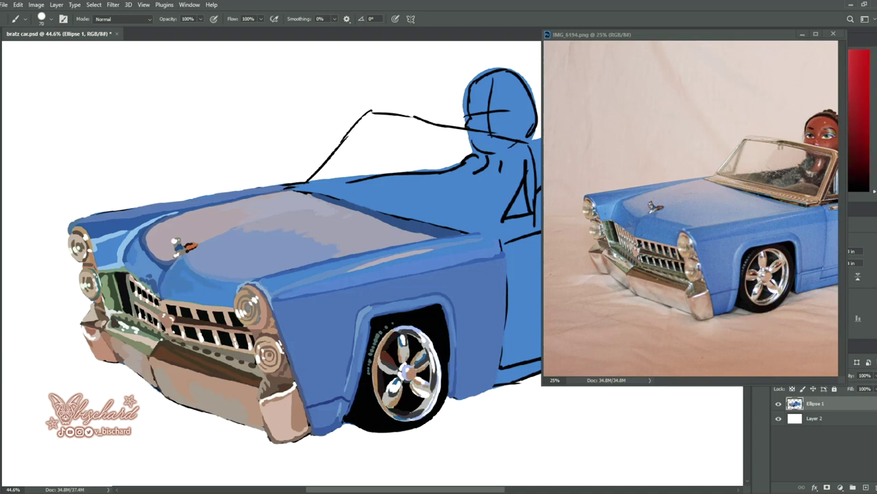
{"action": "left_click", "coordinate": [797, 268], "text": "alt"}
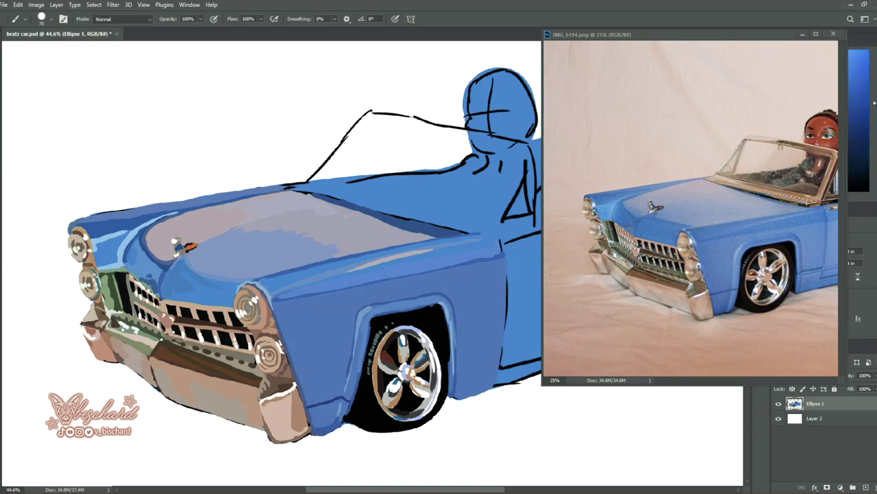
- Touch up the wheel well in blue and highlight the lower door sill and door top
{"action": "left_click_drag", "start_coordinate": [344, 429], "coordinate": [369, 418]}
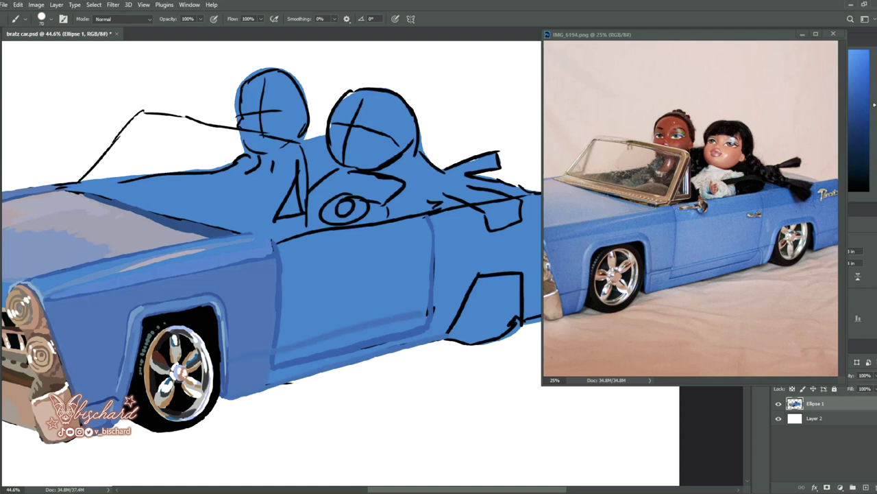
{"action": "left_click_drag", "start_coordinate": [307, 342], "coordinate": [436, 316]}
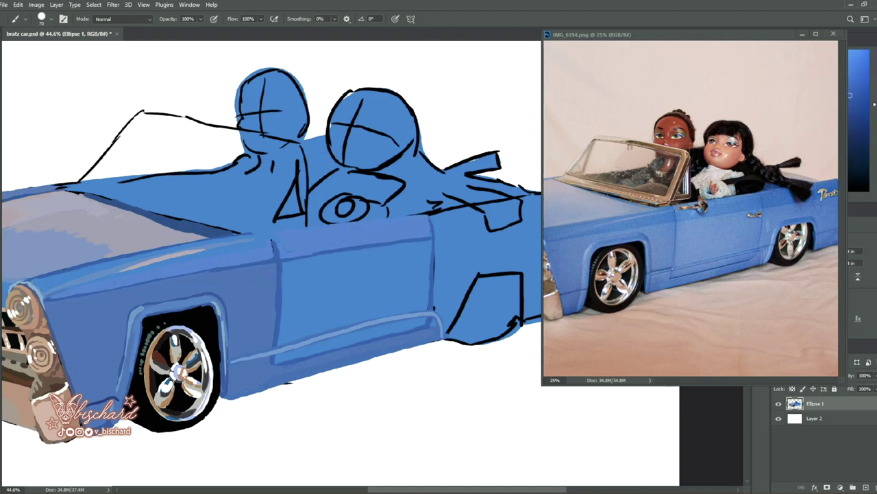
{"action": "left_click_drag", "start_coordinate": [252, 233], "coordinate": [416, 218]}
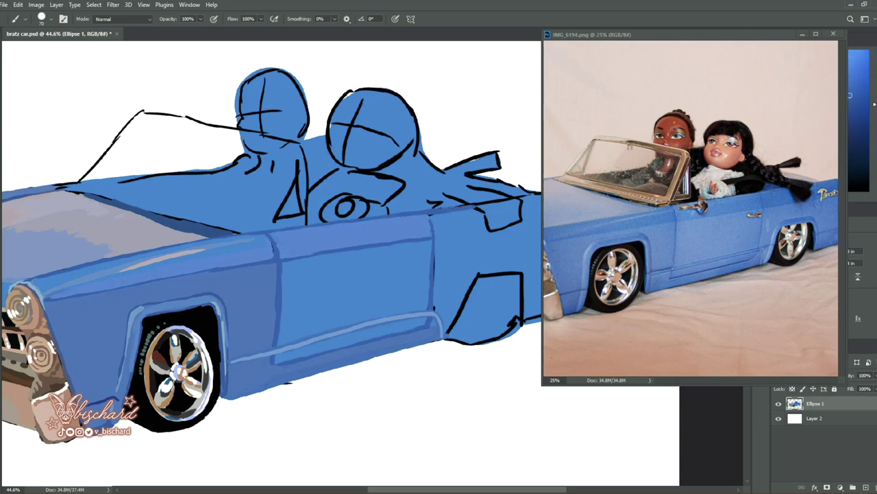
- Paint the front door handle with a rounded light-tan chrome knob
{"action": "left_click", "coordinate": [275, 264], "text": "alt"}
{"action": "left_click", "coordinate": [693, 224], "text": "alt"}
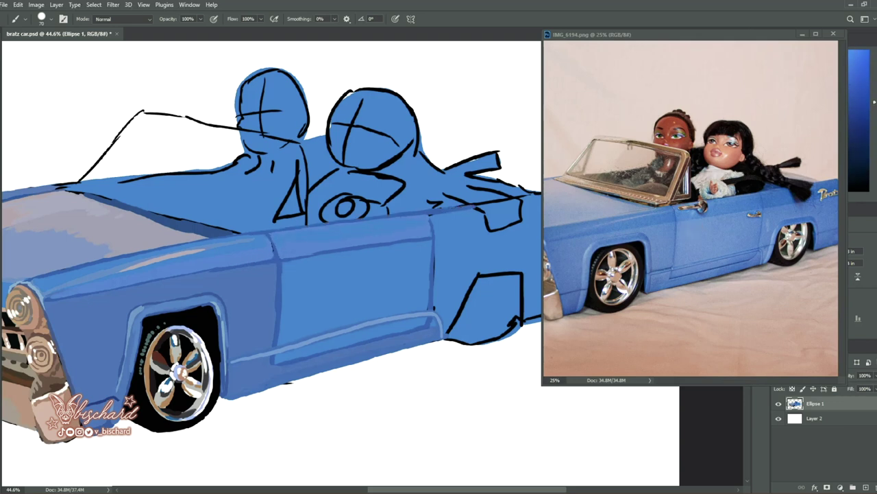
{"action": "left_click", "coordinate": [698, 228], "text": "alt"}
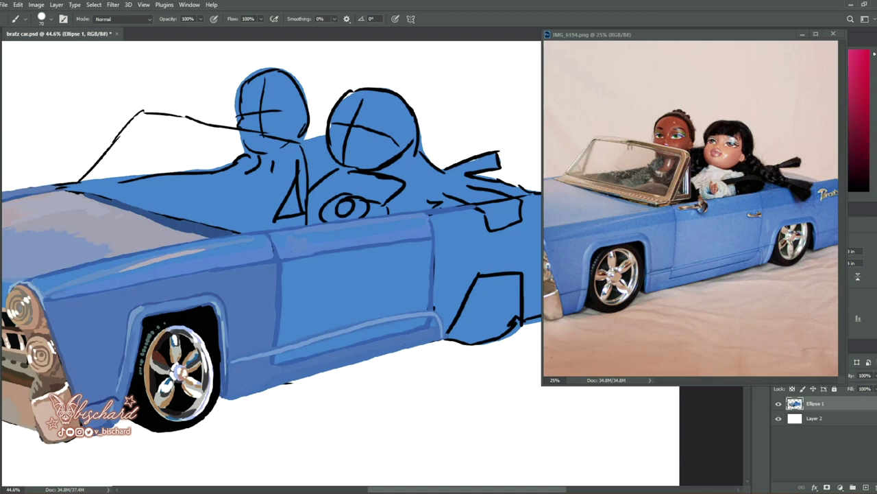
{"action": "left_click_drag", "start_coordinate": [283, 239], "coordinate": [310, 238]}
{"action": "left_click", "coordinate": [319, 238]}
{"action": "left_click", "coordinate": [686, 231], "text": "alt"}
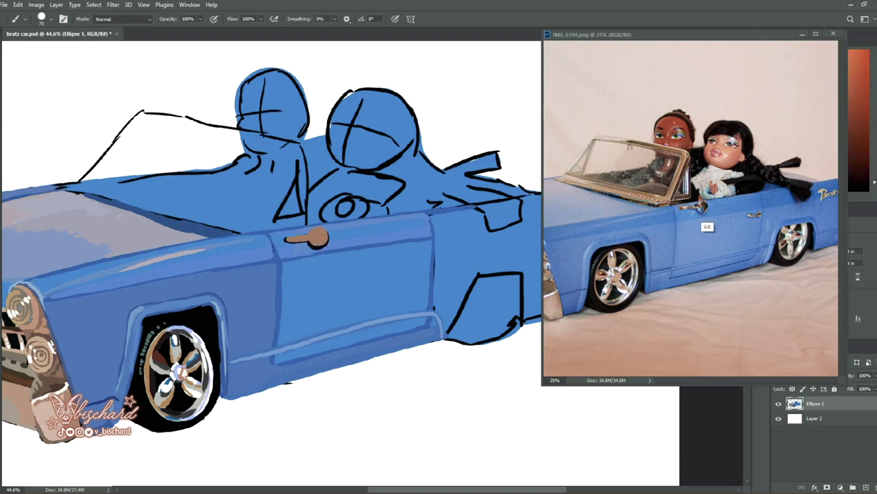
{"action": "left_click", "coordinate": [696, 230], "text": "alt"}
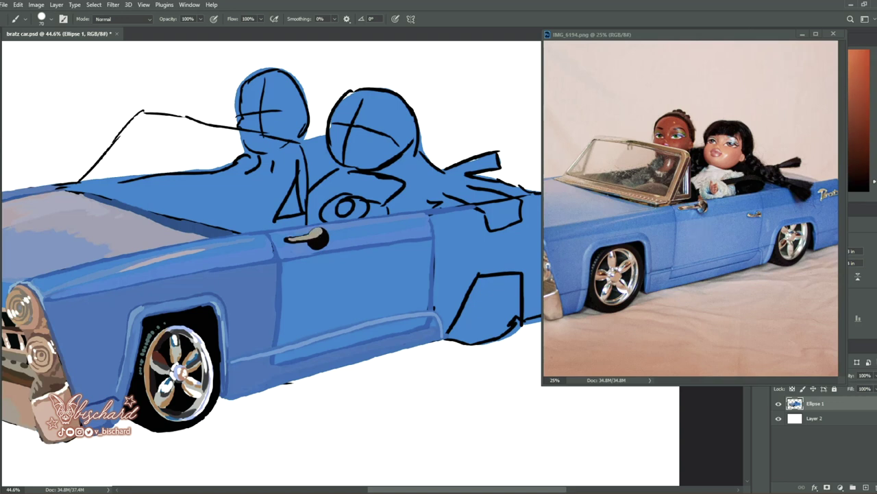
{"action": "left_click", "coordinate": [318, 237]}
{"action": "left_click", "coordinate": [686, 231], "text": "alt"}
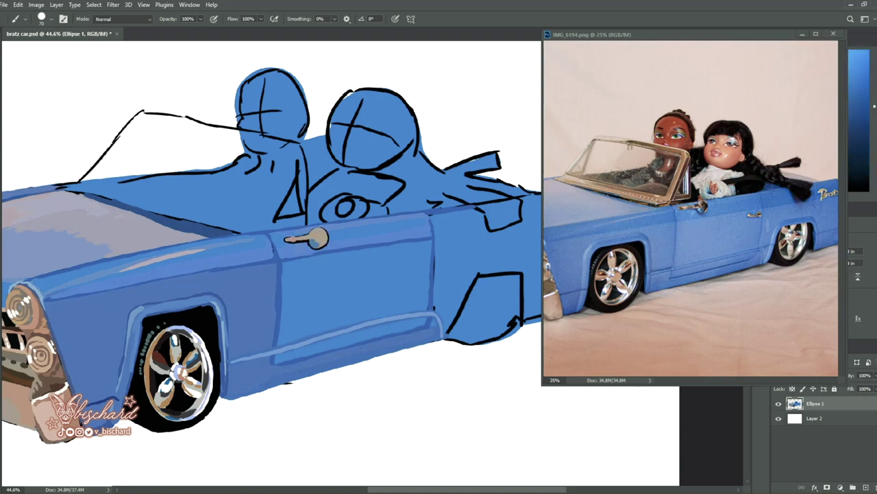
{"action": "left_click", "coordinate": [319, 246]}
- Sample tan and blue body colours from the reference and redraw the rear wheel-arch outline
{"action": "key", "text": "d"}
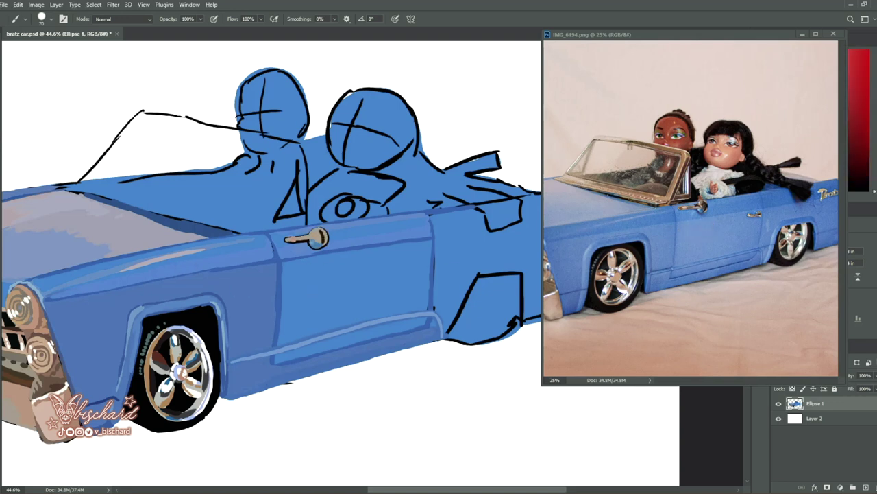
{"action": "left_click", "coordinate": [701, 227], "text": "alt"}
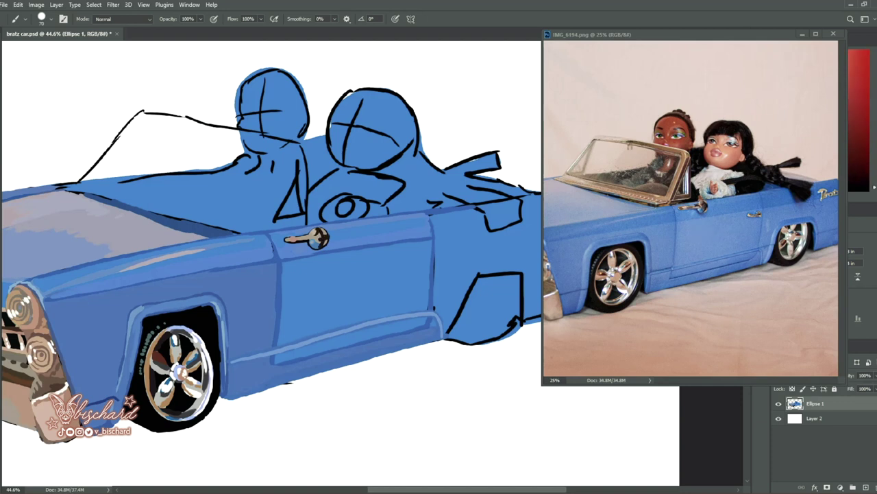
{"action": "left_click", "coordinate": [699, 229], "text": "alt"}
{"action": "left_click", "coordinate": [637, 243], "text": "alt"}
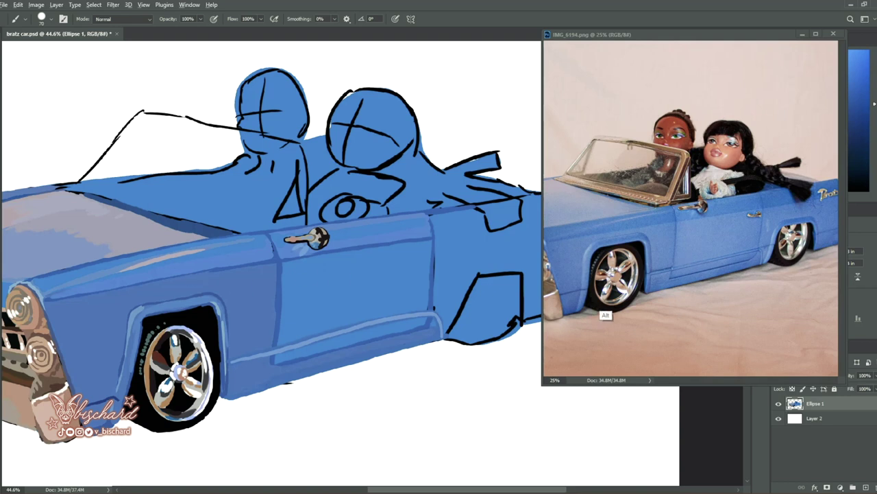
{"action": "left_click", "coordinate": [606, 315], "text": "alt"}
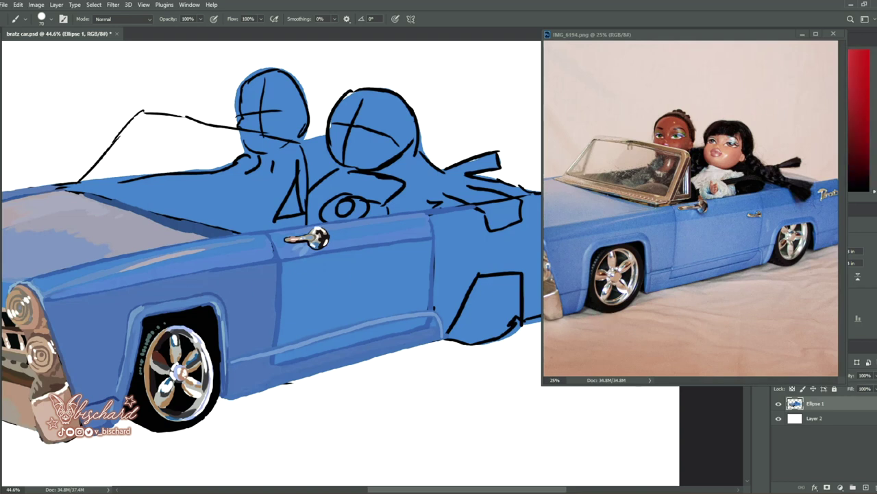
{"action": "left_click", "coordinate": [550, 264], "text": "alt"}
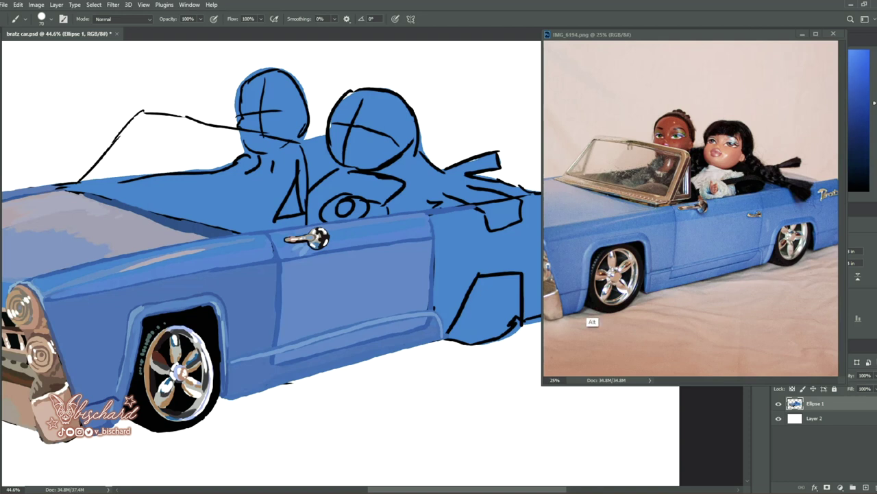
{"action": "left_click", "coordinate": [758, 272], "text": "alt"}
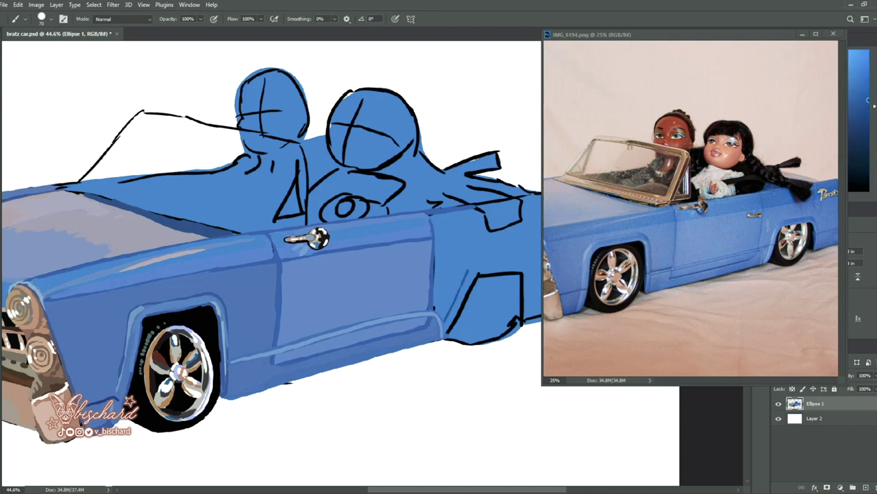
{"action": "mouse_move", "coordinate": [458, 323]}
{"action": "left_mouse_down"}
{"action": "mouse_move", "coordinate": [477, 269]}
{"action": "mouse_move", "coordinate": [530, 267]}
{"action": "mouse_move", "coordinate": [527, 326]}
{"action": "left_mouse_up"}
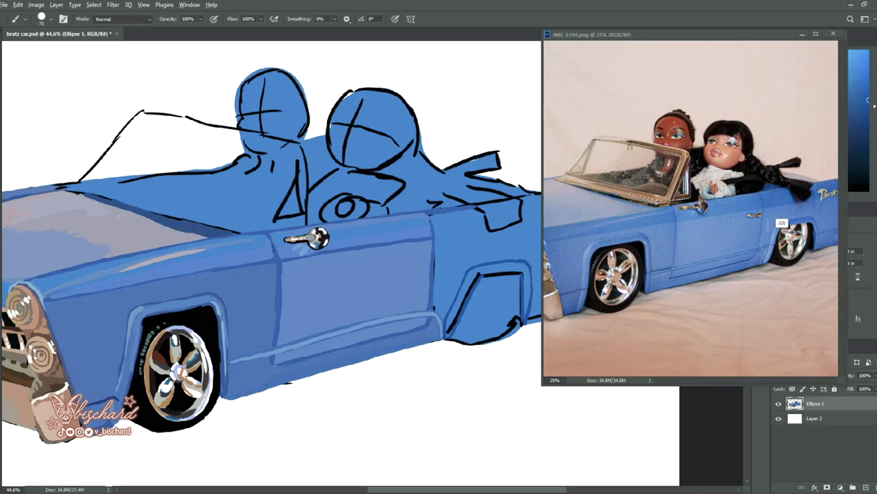
{"action": "left_click", "coordinate": [4, 5]}
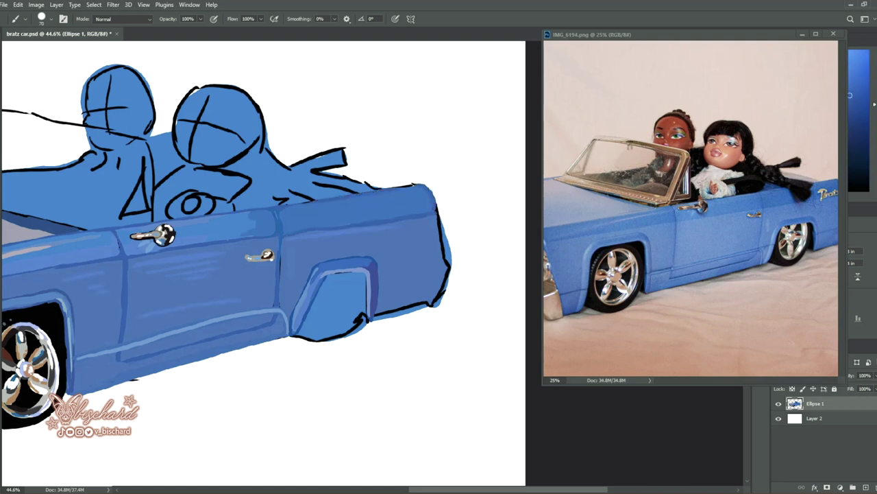
- Paint dark and blue strokes over the car's rear panel and outline
{"action": "left_click_drag", "start_coordinate": [843, 257], "coordinate": [782, 257]}
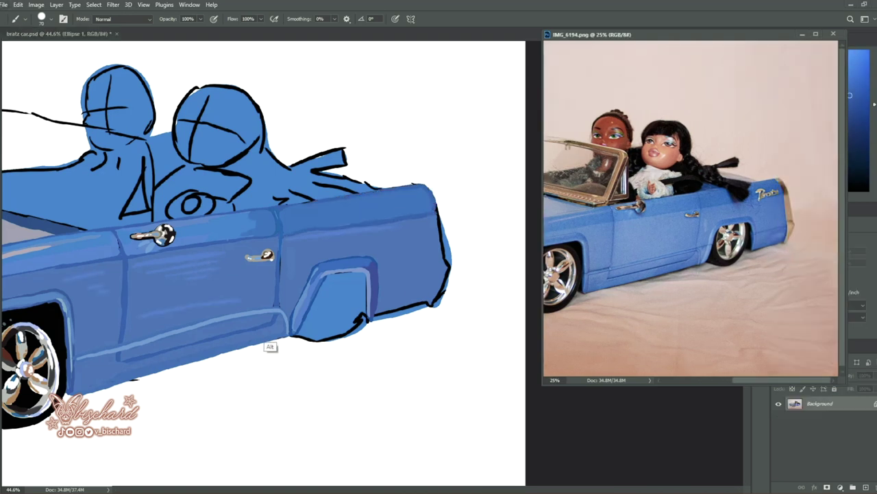
{"action": "left_click", "coordinate": [290, 305]}
{"action": "left_click_drag", "start_coordinate": [370, 299], "coordinate": [408, 290]}
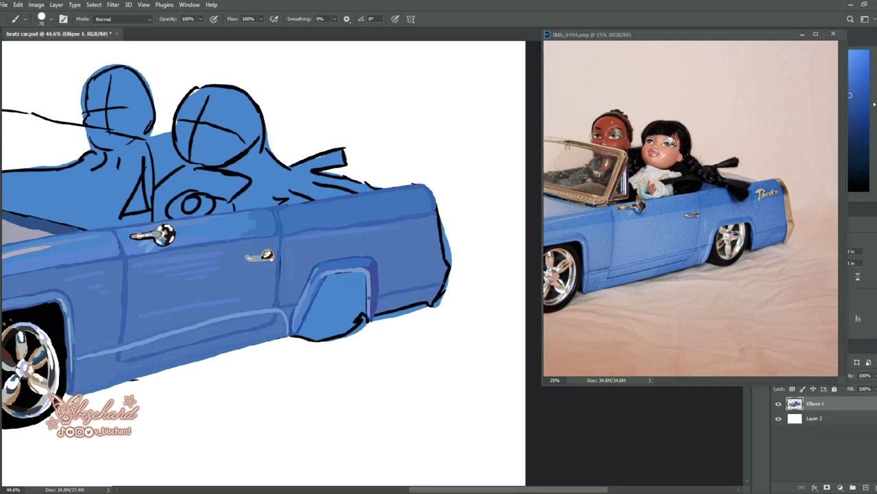
{"action": "left_click_drag", "start_coordinate": [374, 314], "coordinate": [443, 290]}
{"action": "mouse_move", "coordinate": [438, 218]}
{"action": "left_mouse_down"}
{"action": "mouse_move", "coordinate": [447, 288]}
{"action": "mouse_move", "coordinate": [446, 260]}
{"action": "left_mouse_up"}
- Paint gold-brown chrome trim with darker brown shading along the rear edge
{"action": "left_click", "coordinate": [788, 224], "text": "alt"}
{"action": "mouse_move", "coordinate": [419, 187]}
{"action": "left_mouse_down"}
{"action": "mouse_move", "coordinate": [440, 259]}
{"action": "mouse_move", "coordinate": [434, 306]}
{"action": "left_mouse_up"}
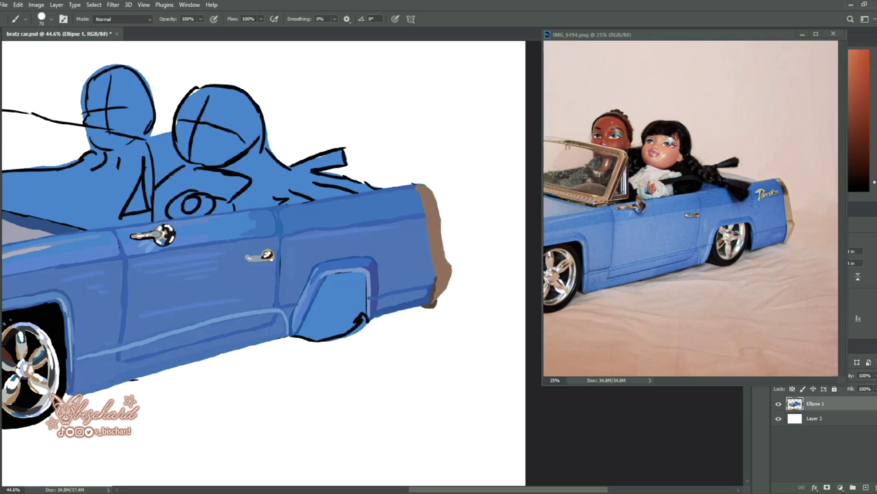
{"action": "left_click_drag", "start_coordinate": [434, 260], "coordinate": [448, 288]}
{"action": "left_click", "coordinate": [788, 231], "text": "alt"}
{"action": "left_click_drag", "start_coordinate": [432, 215], "coordinate": [425, 192]}
{"action": "left_click", "coordinate": [780, 203], "text": "alt"}
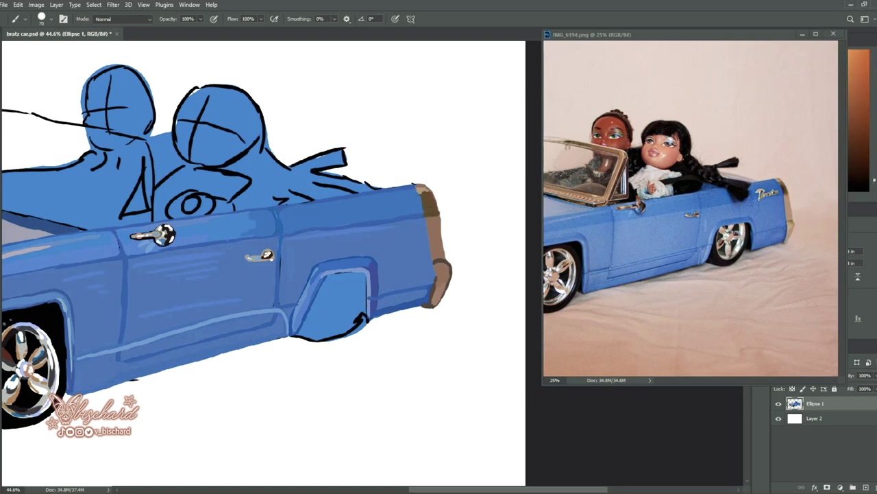
{"action": "left_click", "coordinate": [765, 215], "text": "alt"}
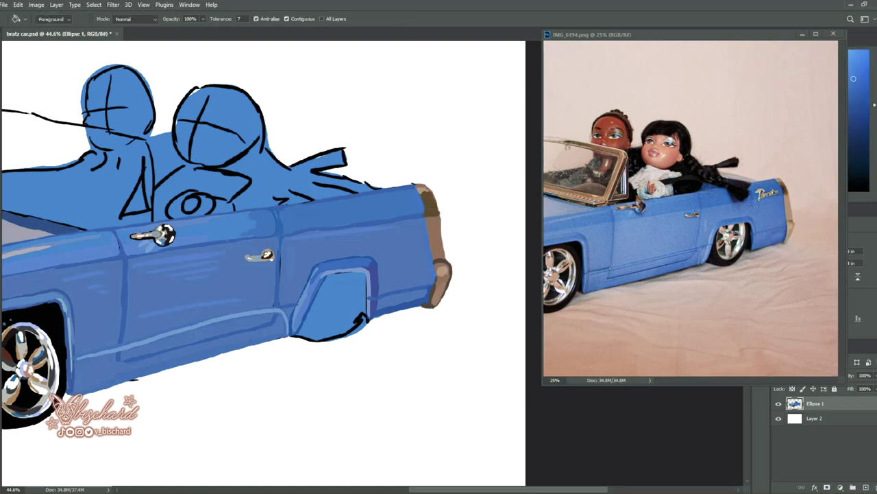
- Fill the rear wheel well with solid black
{"action": "key", "text": "d"}
{"action": "left_click_drag", "start_coordinate": [322, 281], "coordinate": [343, 329]}
{"action": "left_click_drag", "start_coordinate": [308, 295], "coordinate": [365, 322]}
{"action": "left_click", "coordinate": [724, 216], "text": "alt"}
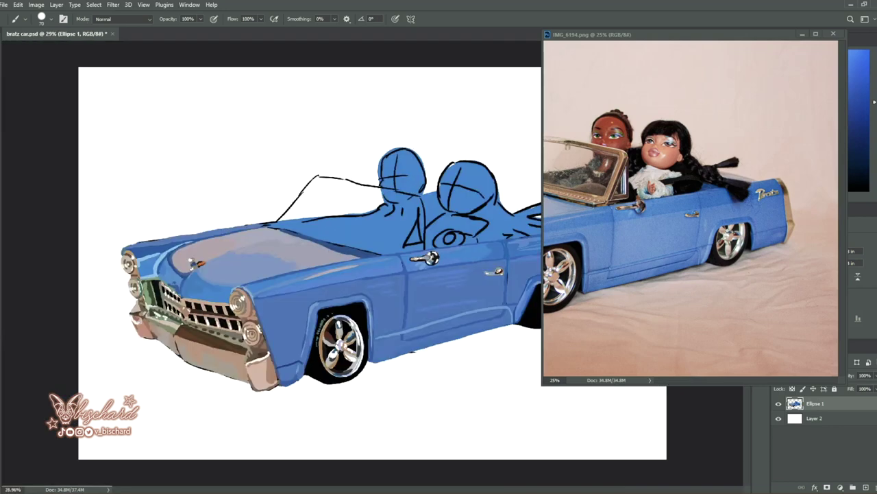
- Paint dark grey over the rear wheel well
{"action": "scroll", "coordinate": [239, 242], "scroll_direction": "down", "scroll_amount": 3}
{"action": "scroll", "coordinate": [717, 278], "scroll_direction": "up", "scroll_amount": 1}
{"action": "scroll", "coordinate": [717, 279], "scroll_direction": "up", "scroll_amount": 2}
{"action": "scroll", "coordinate": [717, 278], "scroll_direction": "up", "scroll_amount": 2}
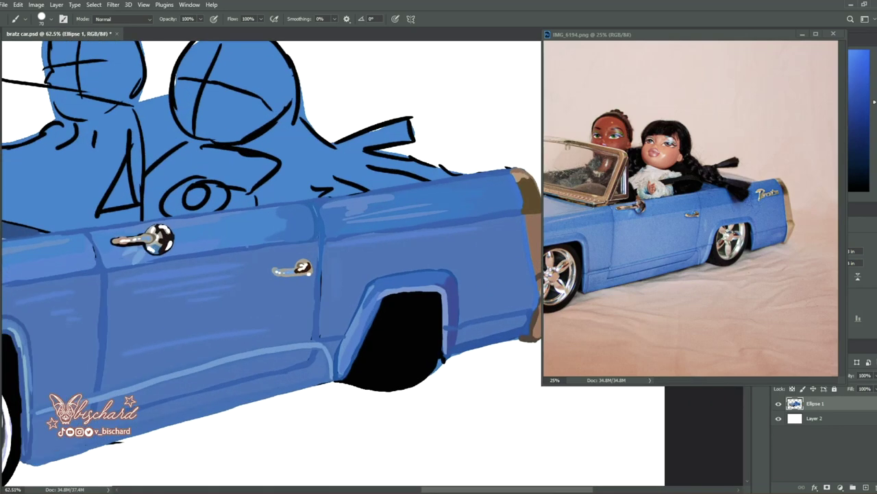
{"action": "left_click_drag", "start_coordinate": [439, 353], "coordinate": [423, 381]}
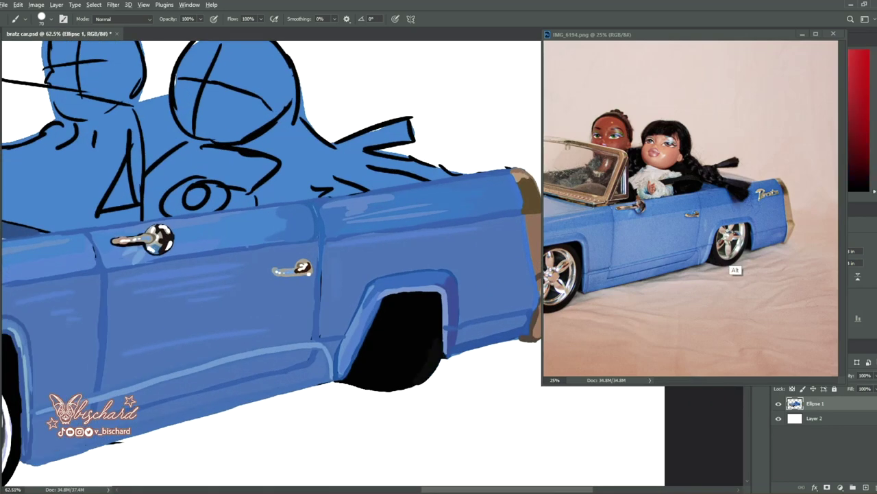
{"action": "scroll", "coordinate": [375, 288], "scroll_direction": "down", "scroll_amount": 3}
- Copy the front wheel to a new layer and move it onto the rear well at 46% opacity
{"action": "key", "text": "m"}
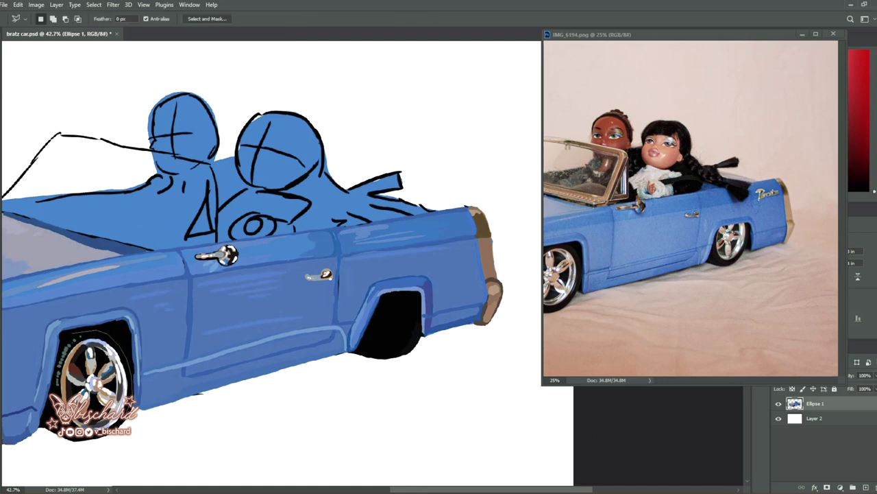
{"action": "left_click", "coordinate": [18, 4]}
{"action": "left_click", "coordinate": [27, 94]}
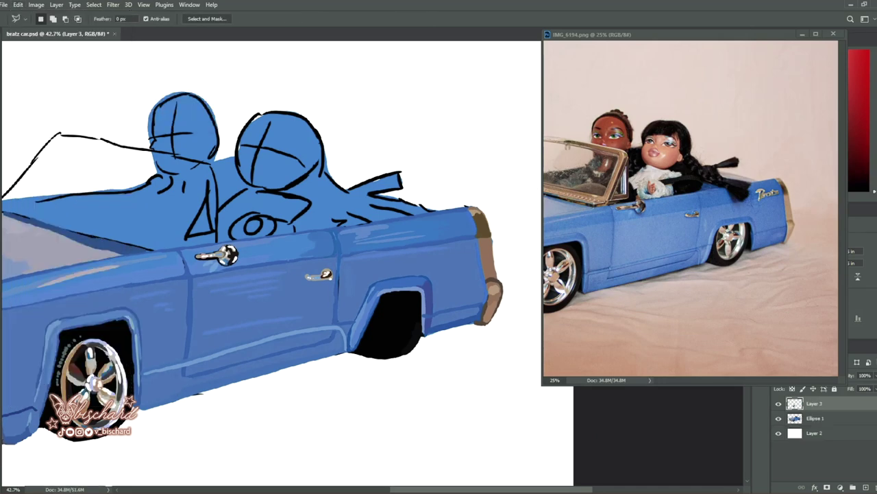
{"action": "key", "text": "v"}
{"action": "left_click_drag", "start_coordinate": [93, 380], "coordinate": [391, 316]}
{"action": "left_click_drag", "start_coordinate": [685, 34], "coordinate": [640, 35]}
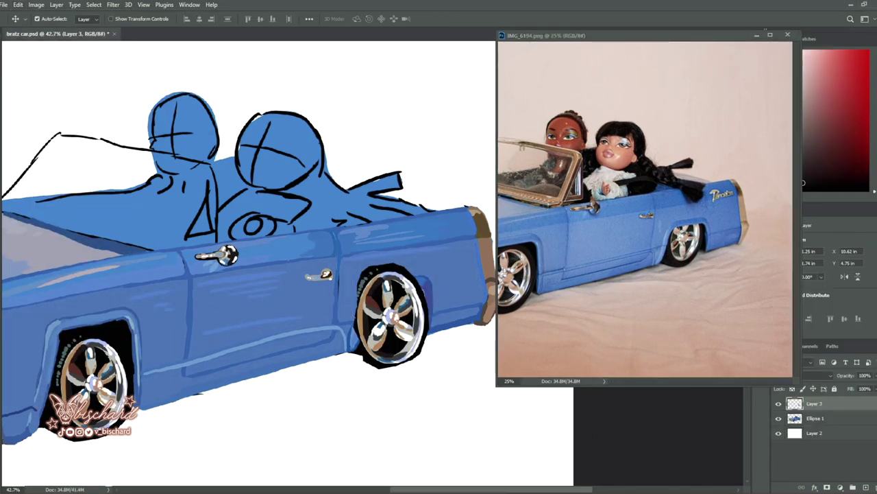
{"action": "key", "text": "4"}
{"action": "key", "text": "6"}
- Scale the wheel copy to fit the rear well, restore full opacity and merge it down
{"action": "key", "text": "ctrl+t"}
{"action": "left_click_drag", "start_coordinate": [427, 314], "coordinate": [418, 307]}
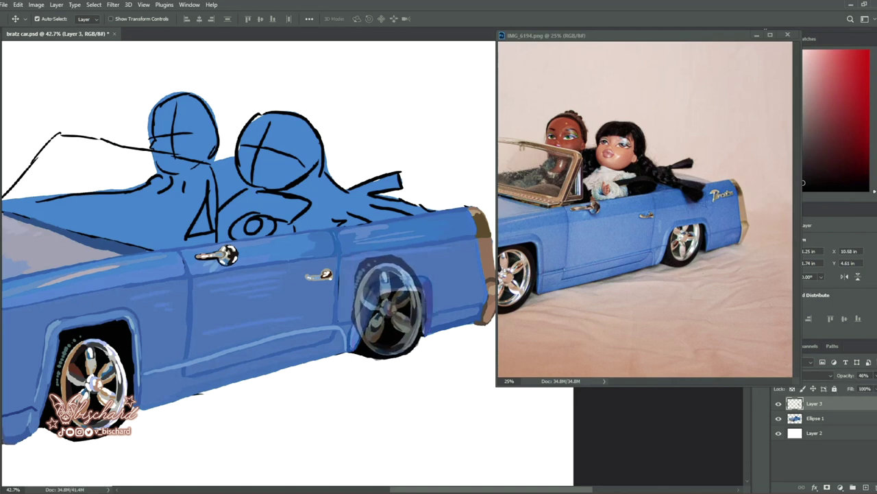
{"action": "key", "text": "Return"}
{"action": "mouse_move", "coordinate": [365, 260]}
{"action": "left_mouse_down"}
{"action": "mouse_move", "coordinate": [370, 288]}
{"action": "mouse_move", "coordinate": [400, 309]}
{"action": "left_mouse_up"}
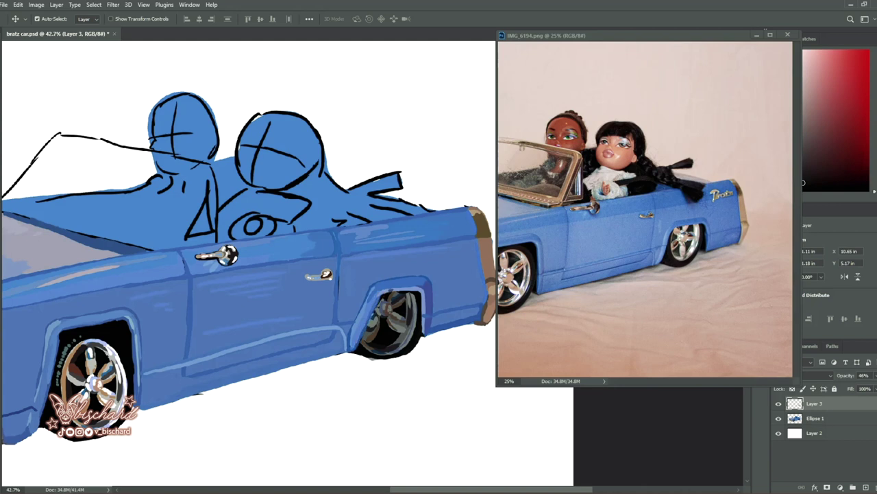
{"action": "key", "text": "0"}
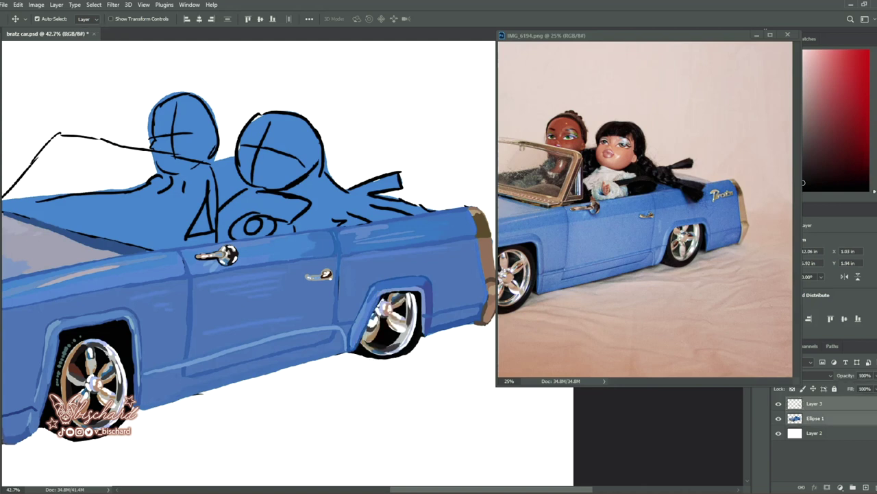
{"action": "key", "text": "ctrl+Tab"}
- Sample blue, dark red and dark blue colours for the next painting pass
{"action": "key", "text": "b"}
{"action": "key", "text": "ctrl+Tab"}
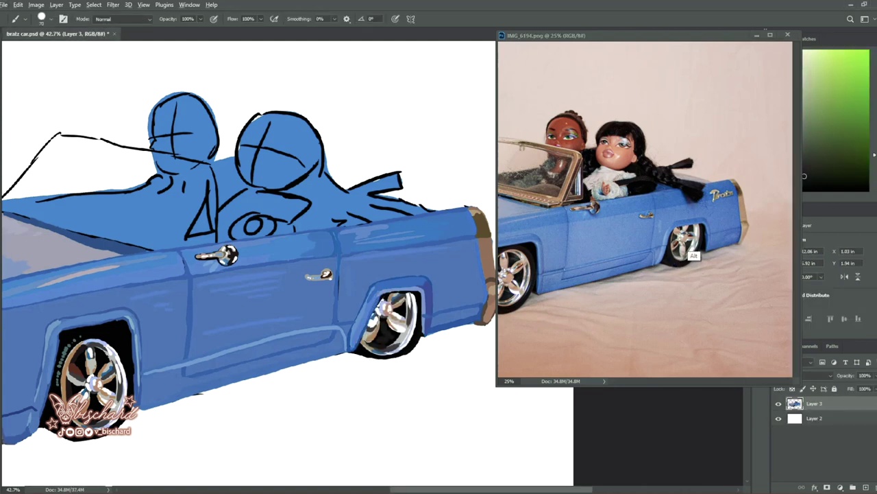
{"action": "left_click", "coordinate": [693, 257], "text": "alt"}
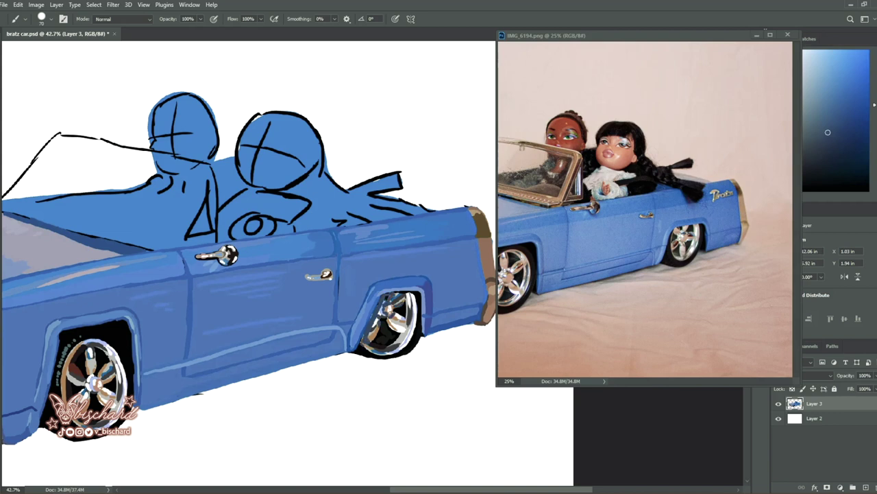
{"action": "left_click", "coordinate": [404, 319], "text": "alt"}
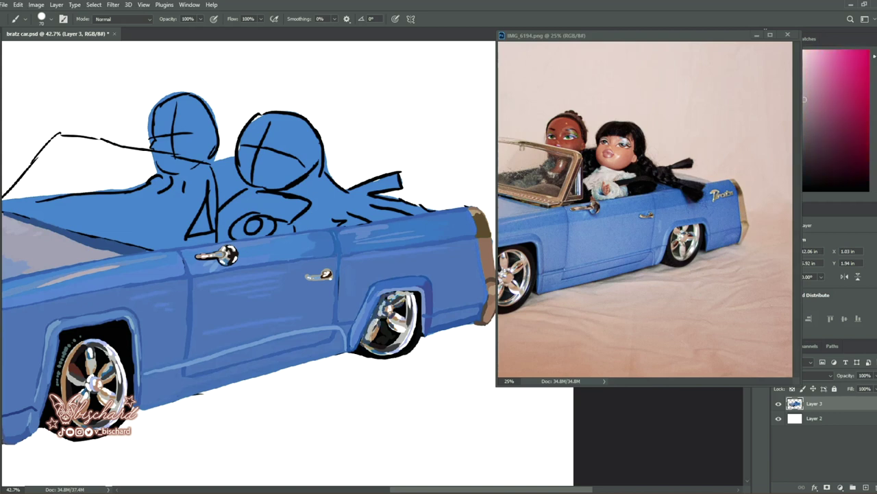
{"action": "left_click", "coordinate": [361, 353], "text": "alt"}
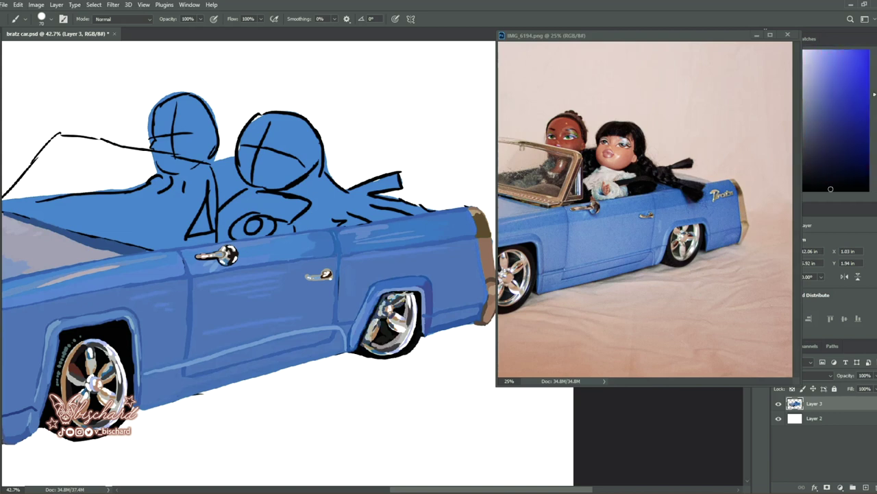
{"action": "key", "text": "z"}
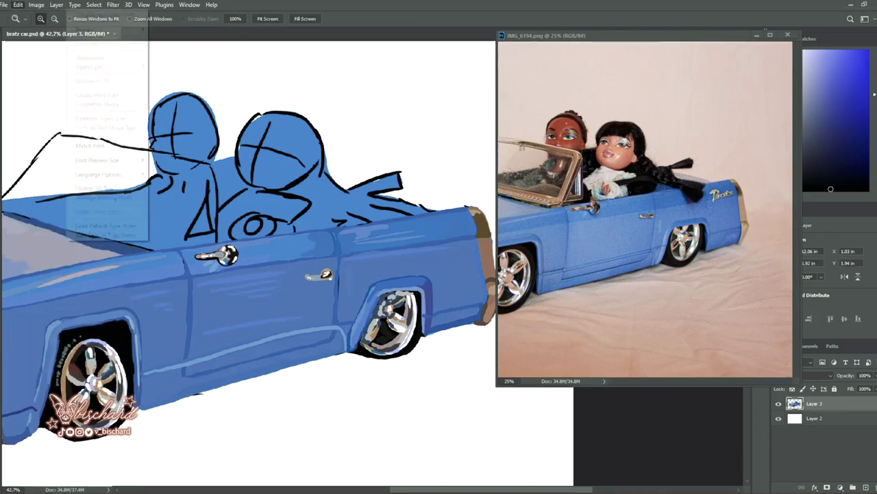
{"action": "scroll", "coordinate": [246, 267], "scroll_direction": "right", "scroll_amount": 2}
- Add a new layer and paint the first letter of the Bratz logo on the rear fender
{"action": "key", "text": "b"}
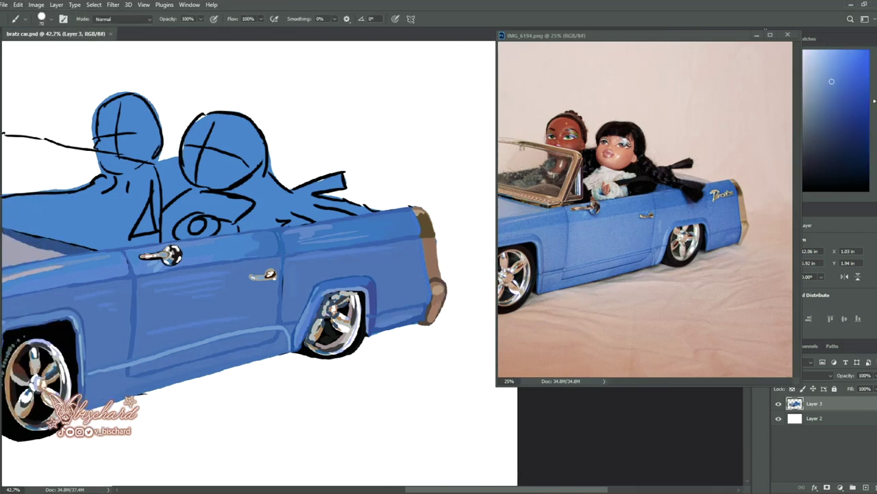
{"action": "left_click", "coordinate": [735, 259], "text": "alt"}
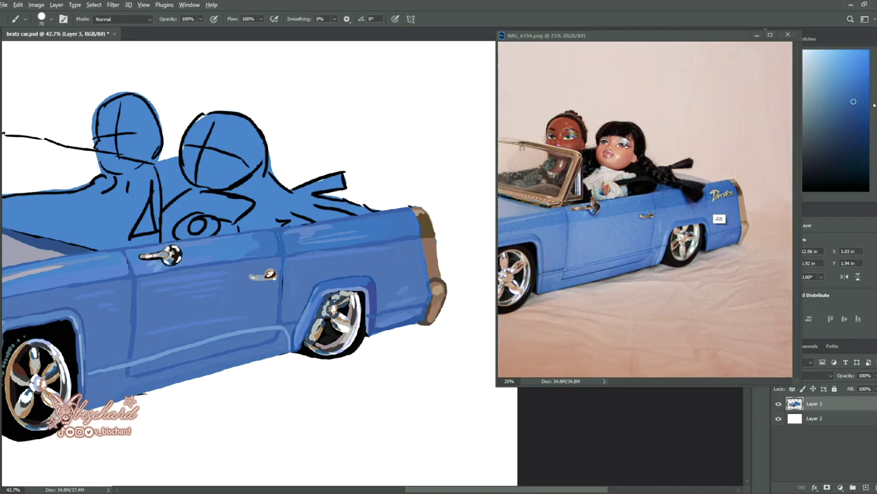
{"action": "left_click", "coordinate": [714, 214], "text": "alt"}
{"action": "left_click_drag", "start_coordinate": [385, 227], "coordinate": [392, 245]}
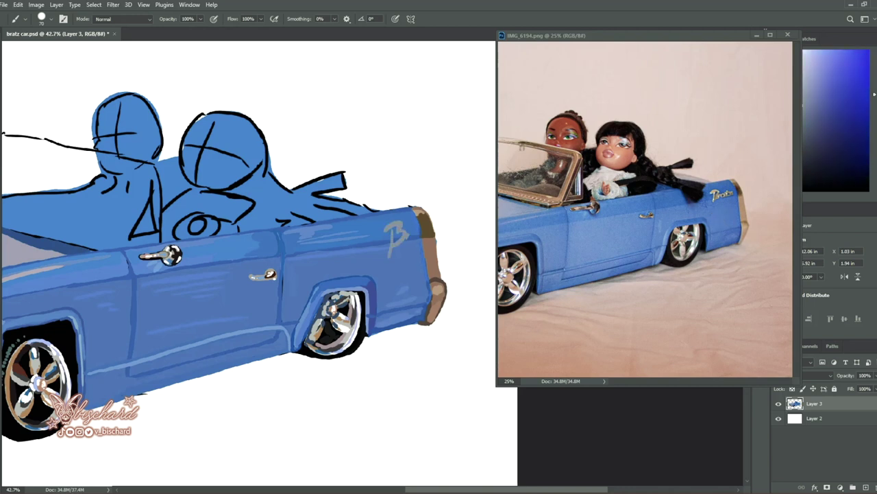
{"action": "key", "text": "ctrl+z"}
{"action": "key", "text": "ctrl+shift+alt+n"}
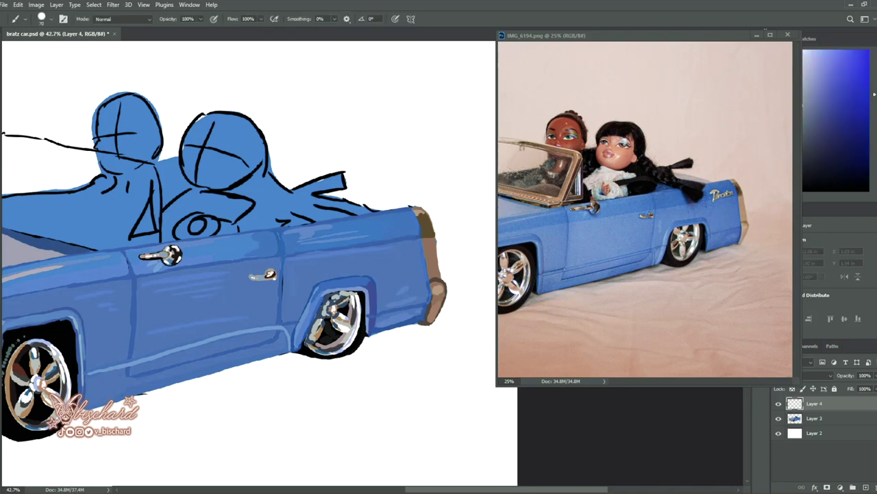
{"action": "left_click_drag", "start_coordinate": [383, 241], "coordinate": [388, 243]}
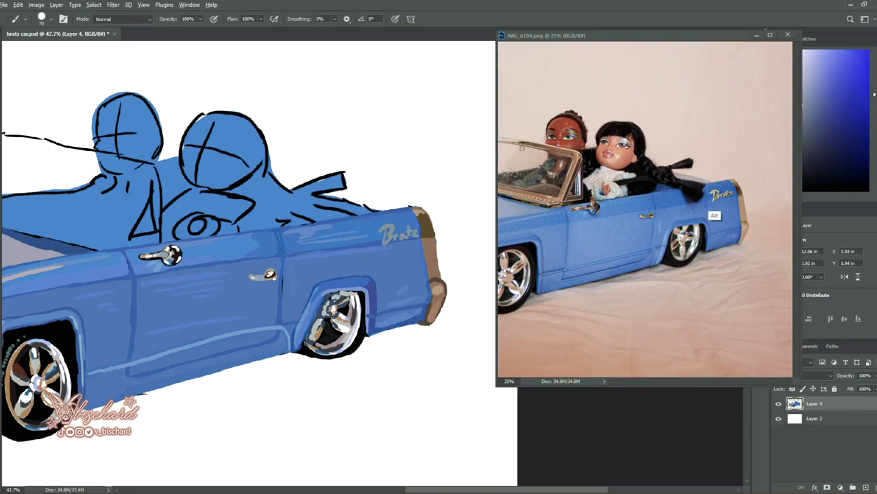
- Sample reference colours and paint a light-blue highlight on the door
{"action": "left_click", "coordinate": [715, 216], "text": "alt"}
{"action": "left_click", "coordinate": [713, 217], "text": "alt"}
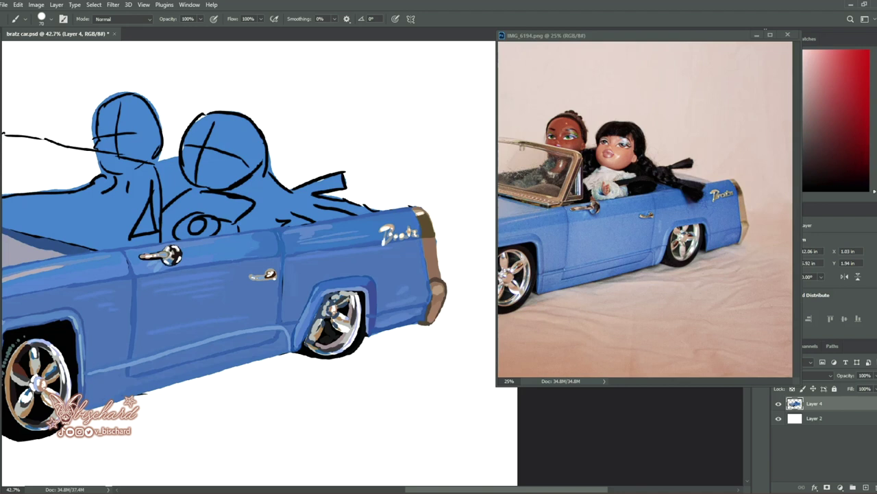
{"action": "left_click", "coordinate": [661, 251], "text": "alt"}
{"action": "left_click_drag", "start_coordinate": [288, 279], "coordinate": [290, 295]}
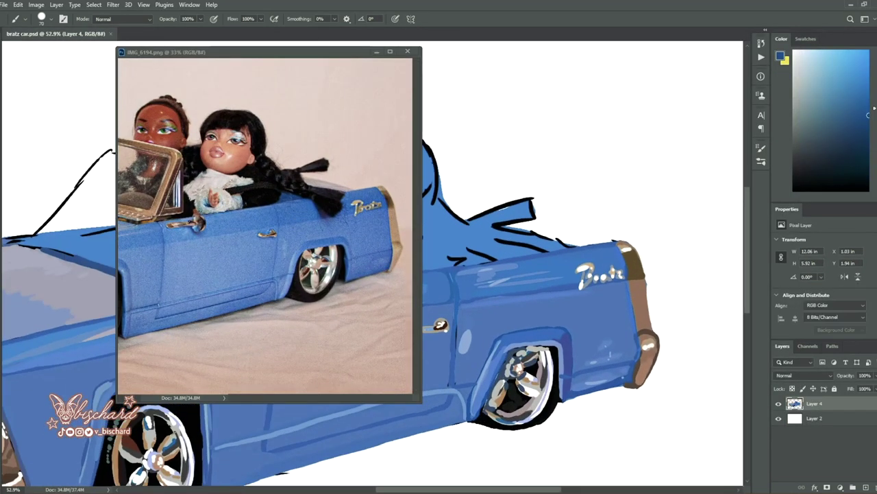
- Paint a dark blue stroke on the rear body and a black interior shape behind the seat
{"action": "left_click_drag", "start_coordinate": [206, 52], "coordinate": [84, 67]}
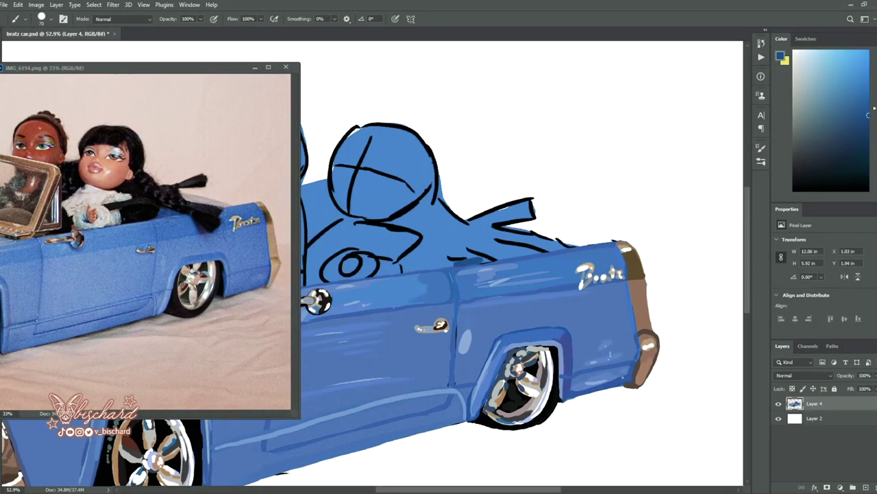
{"action": "mouse_move", "coordinate": [454, 254]}
{"action": "left_mouse_down"}
{"action": "mouse_move", "coordinate": [501, 257]}
{"action": "mouse_move", "coordinate": [570, 244]}
{"action": "mouse_move", "coordinate": [484, 227]}
{"action": "mouse_move", "coordinate": [491, 252]}
{"action": "mouse_move", "coordinate": [545, 249]}
{"action": "left_mouse_up"}
{"action": "left_click", "coordinate": [208, 222], "text": "alt"}
{"action": "left_click", "coordinate": [473, 255], "text": "alt"}
{"action": "left_click", "coordinate": [147, 206], "text": "alt"}
{"action": "mouse_move", "coordinate": [404, 269]}
{"action": "left_mouse_down"}
{"action": "mouse_move", "coordinate": [444, 265]}
{"action": "mouse_move", "coordinate": [449, 240]}
{"action": "mouse_move", "coordinate": [401, 266]}
{"action": "mouse_move", "coordinate": [452, 237]}
{"action": "mouse_move", "coordinate": [384, 258]}
{"action": "left_mouse_up"}
{"action": "left_click", "coordinate": [151, 212], "text": "alt"}
- Add dark marks and a row of light pinkish-grey studs along the black shape
{"action": "left_click", "coordinate": [157, 224], "text": "alt"}
{"action": "left_click", "coordinate": [181, 234], "text": "alt"}
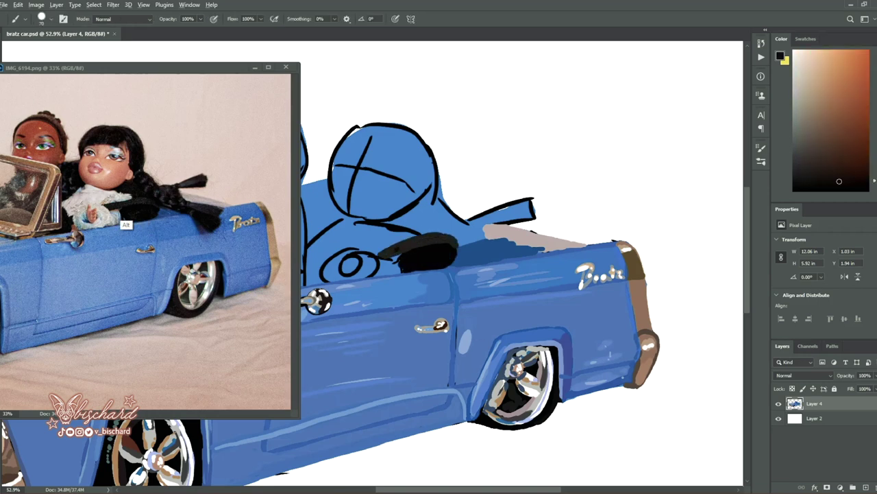
{"action": "left_click", "coordinate": [181, 212], "text": "alt"}
{"action": "left_click", "coordinate": [499, 244], "text": "alt"}
{"action": "left_click_drag", "start_coordinate": [385, 253], "coordinate": [449, 238]}
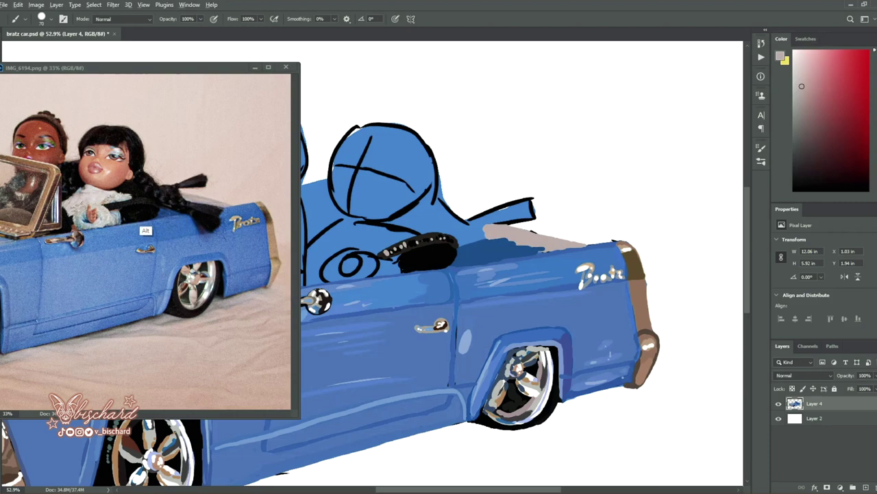
{"action": "left_click_drag", "start_coordinate": [137, 67], "coordinate": [604, 79]}
- Paint beige left and right windshield pillars and a line along the windshield base
{"action": "left_click_drag", "start_coordinate": [205, 274], "coordinate": [425, 342]}
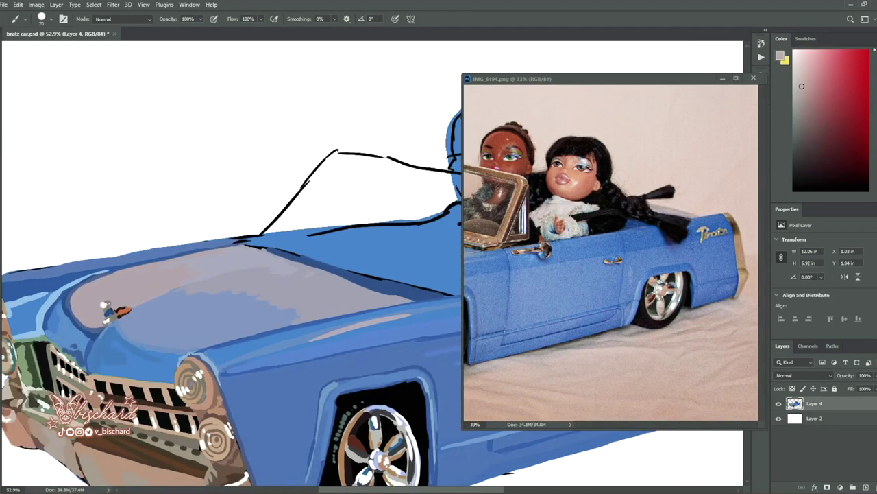
{"action": "left_click_drag", "start_coordinate": [548, 274], "coordinate": [653, 266]}
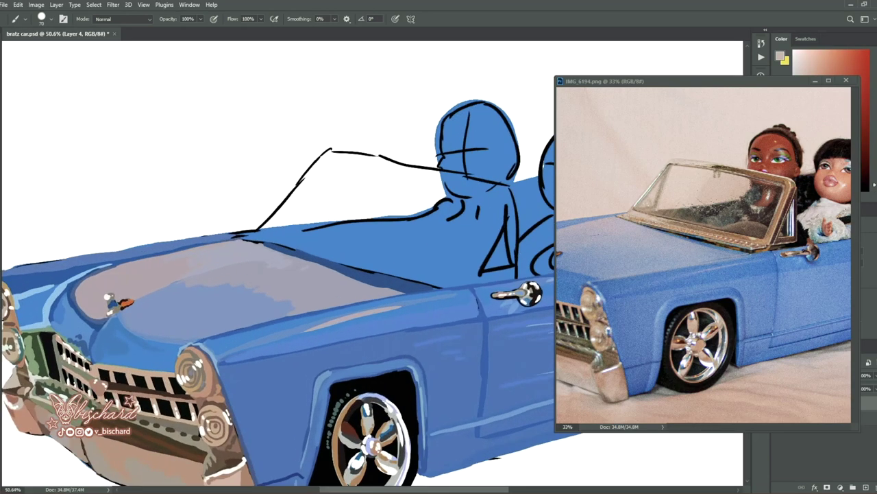
{"action": "left_click_drag", "start_coordinate": [255, 231], "coordinate": [332, 149]}
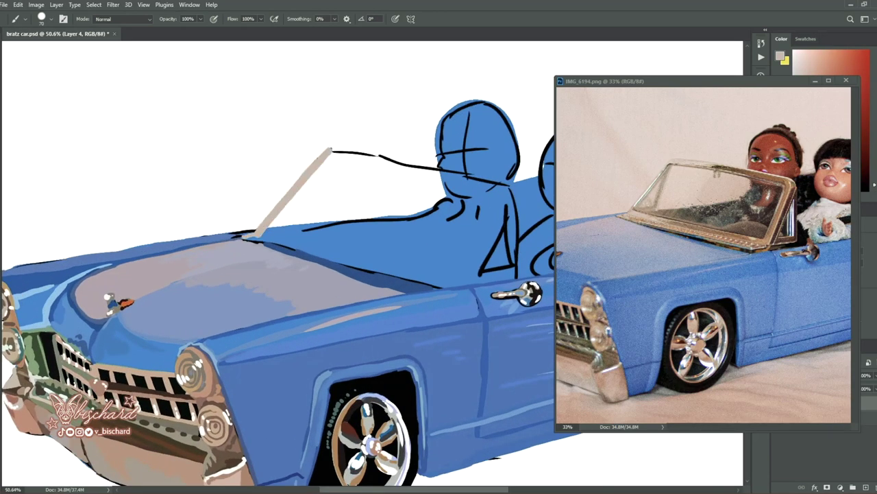
{"action": "left_click_drag", "start_coordinate": [245, 238], "coordinate": [442, 288]}
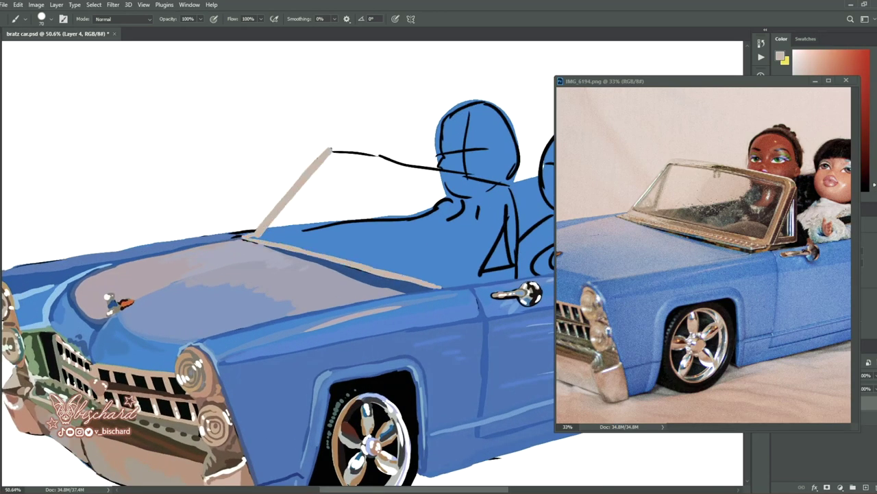
{"action": "mouse_move", "coordinate": [255, 237]}
{"action": "left_mouse_down"}
{"action": "mouse_move", "coordinate": [439, 283]}
{"action": "mouse_move", "coordinate": [507, 270]}
{"action": "left_mouse_up"}
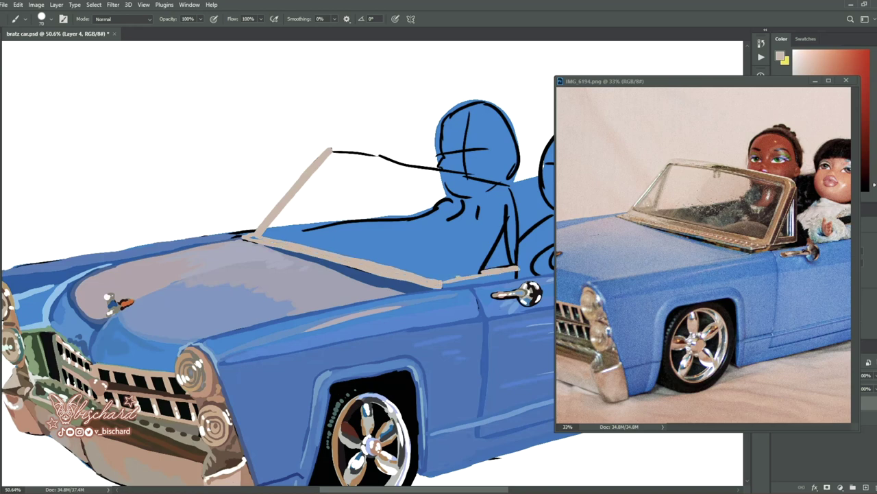
{"action": "left_click_drag", "start_coordinate": [513, 185], "coordinate": [522, 275]}
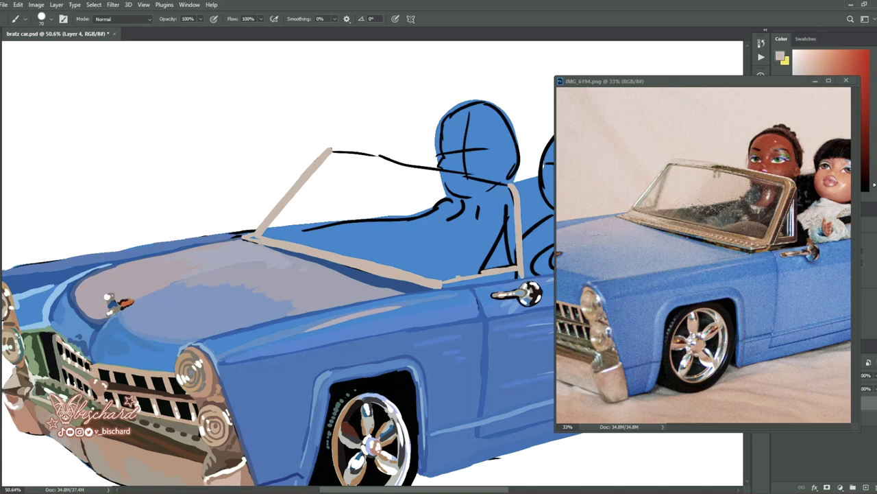
{"action": "left_click_drag", "start_coordinate": [511, 186], "coordinate": [461, 274]}
{"action": "left_click_drag", "start_coordinate": [269, 237], "coordinate": [453, 280]}
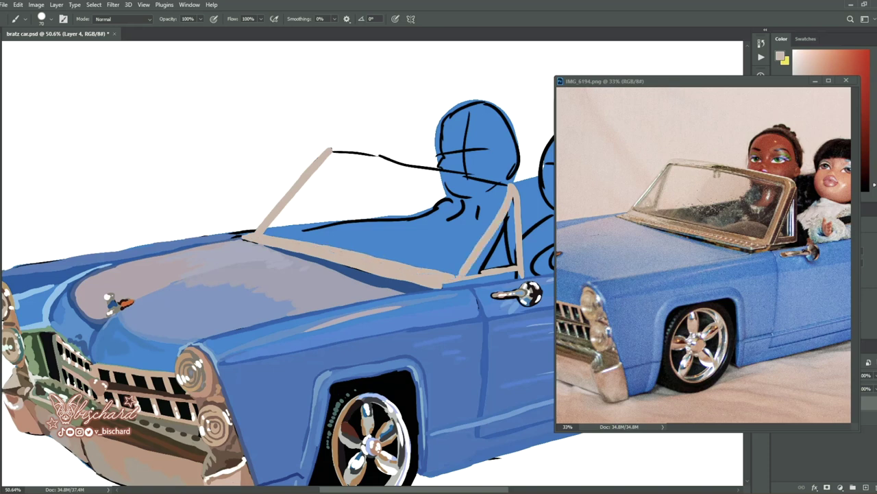
- Add dark brown shadow and grey-brown dotted trim along the windshield base
{"action": "left_click", "coordinate": [442, 285], "text": "alt"}
{"action": "left_click_drag", "start_coordinate": [305, 255], "coordinate": [420, 284]}
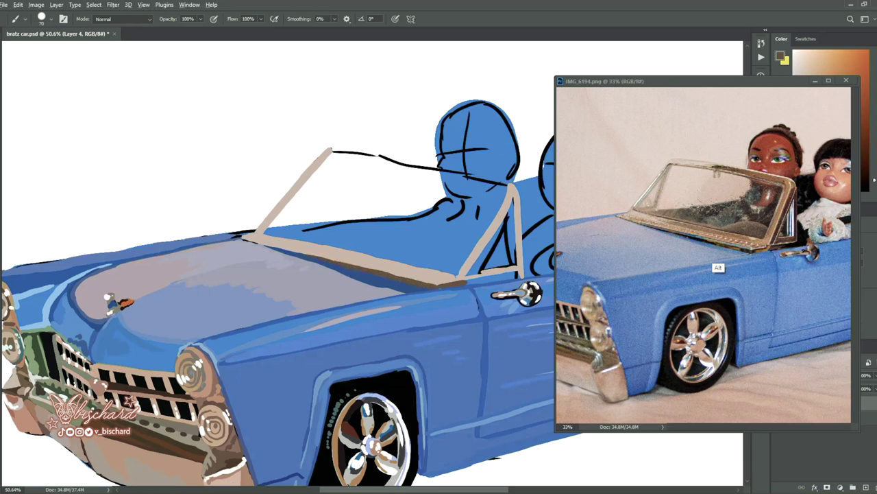
{"action": "left_click_drag", "start_coordinate": [313, 258], "coordinate": [435, 289]}
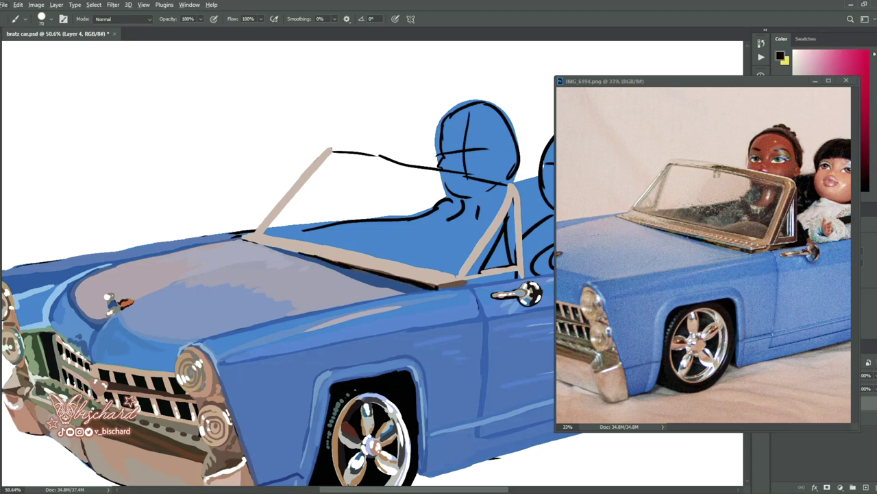
{"action": "left_click", "coordinate": [699, 263], "text": "alt"}
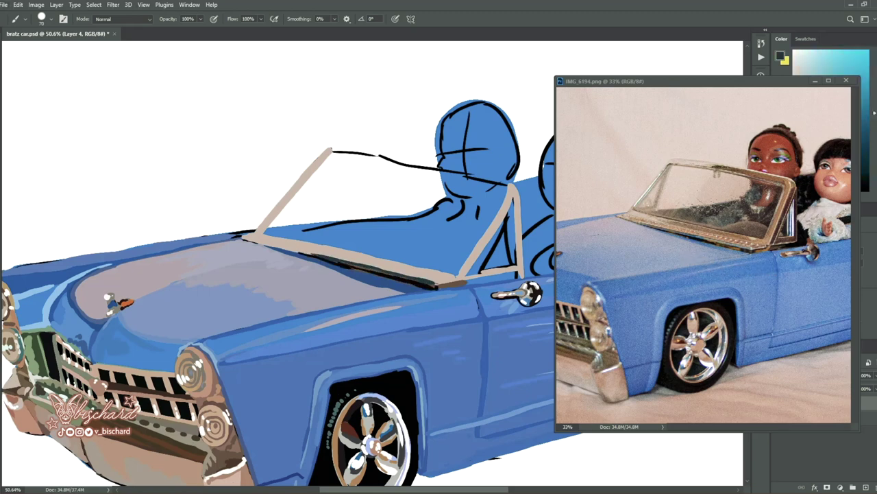
{"action": "left_click", "coordinate": [689, 249], "text": "alt"}
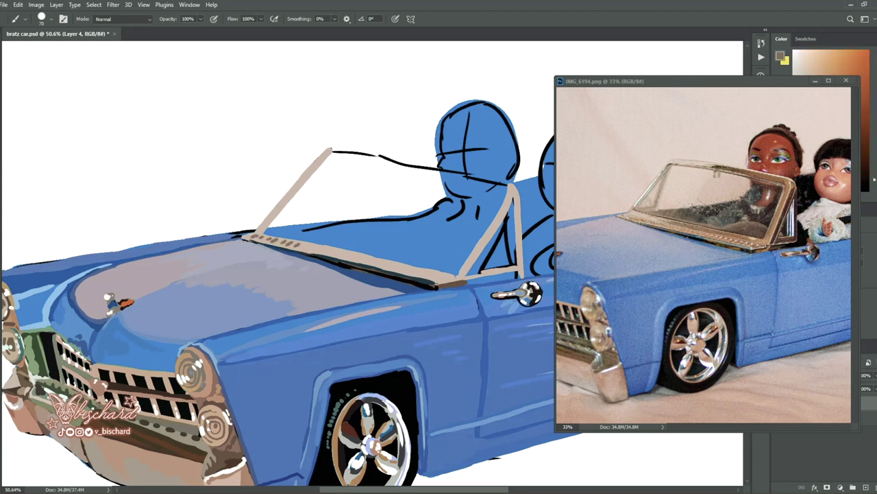
{"action": "left_click_drag", "start_coordinate": [302, 246], "coordinate": [453, 282]}
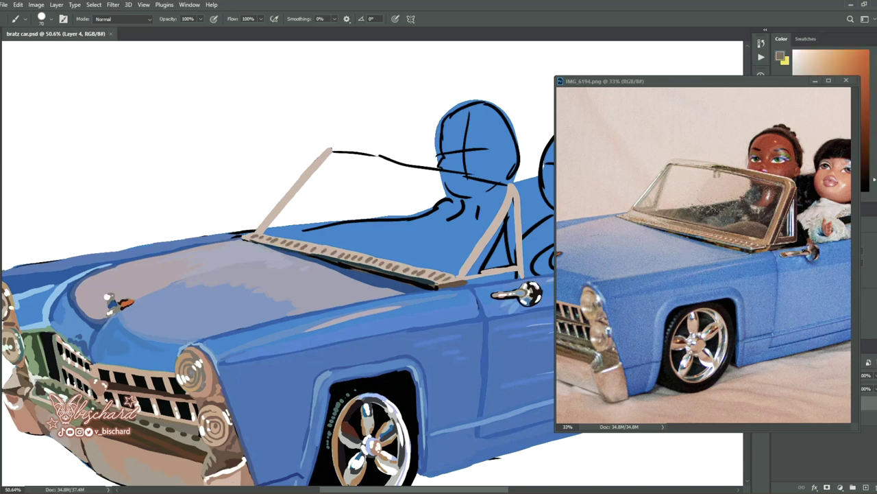
{"action": "left_click", "coordinate": [687, 249], "text": "alt"}
{"action": "left_click_drag", "start_coordinate": [262, 248], "coordinate": [455, 277]}
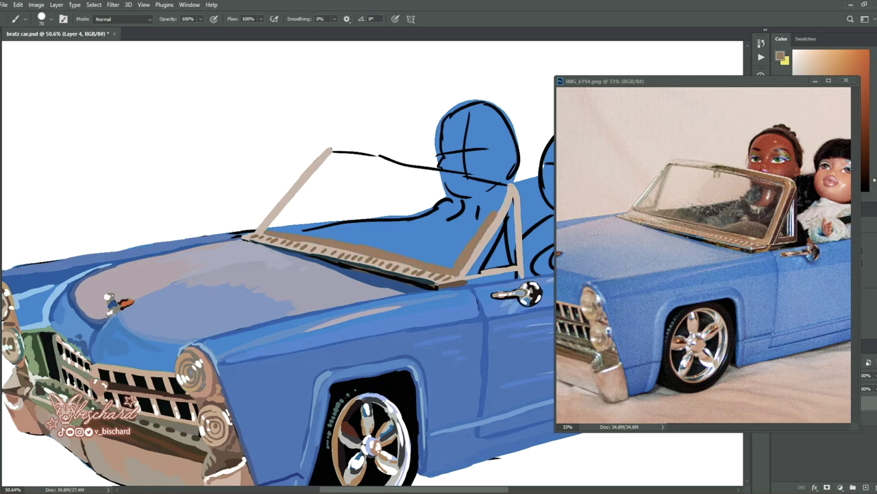
- Thicken the left windshield pillar and add a light highlight along it
{"action": "left_click_drag", "start_coordinate": [331, 151], "coordinate": [264, 234]}
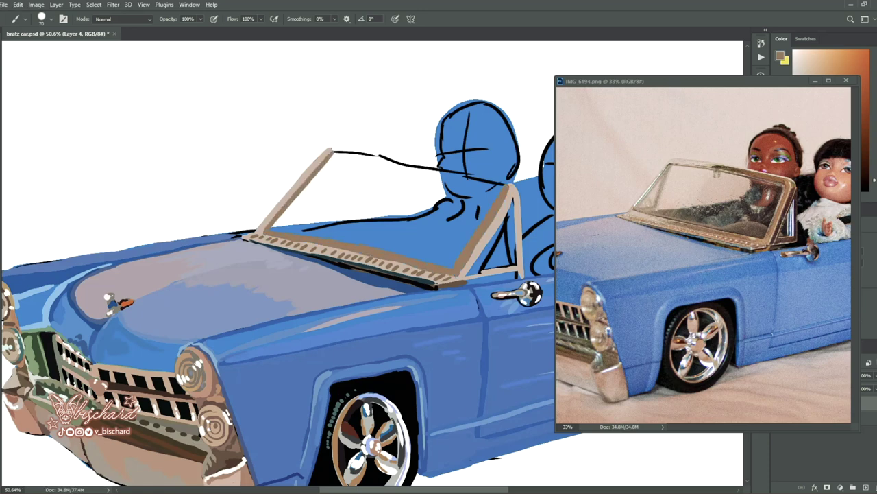
{"action": "left_click", "coordinate": [641, 214], "text": "alt"}
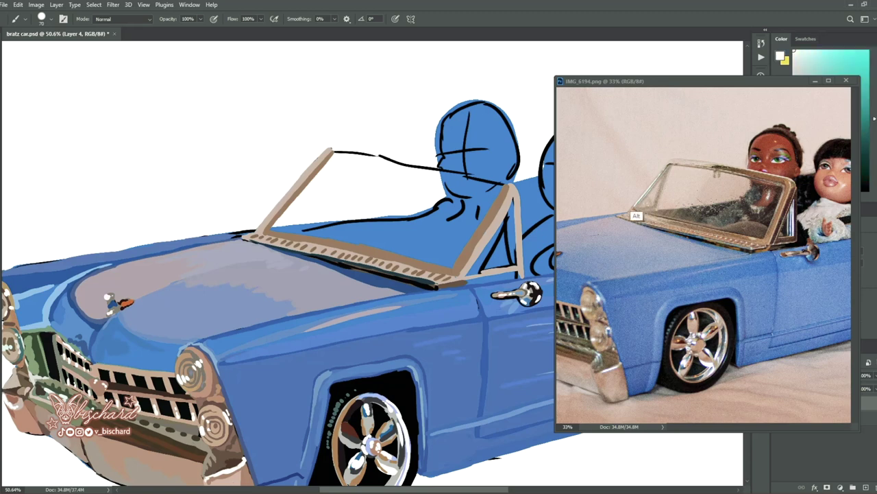
{"action": "left_click_drag", "start_coordinate": [324, 159], "coordinate": [267, 224]}
{"action": "mouse_move", "coordinate": [314, 175]}
{"action": "left_mouse_down"}
{"action": "mouse_move", "coordinate": [277, 218]}
{"action": "mouse_move", "coordinate": [446, 268]}
{"action": "left_mouse_up"}
{"action": "left_click", "coordinate": [636, 233], "text": "alt"}
- Shade the right pillar dark brown with light highlights and a reddish-brown top
{"action": "left_click", "coordinate": [781, 242], "text": "alt"}
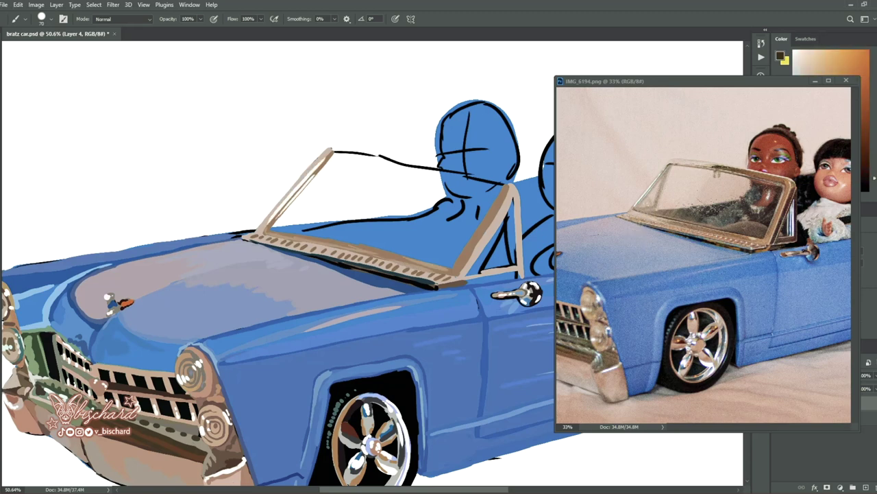
{"action": "left_click_drag", "start_coordinate": [511, 194], "coordinate": [464, 274]}
{"action": "mouse_move", "coordinate": [514, 185]}
{"action": "left_mouse_down"}
{"action": "mouse_move", "coordinate": [515, 227]}
{"action": "mouse_move", "coordinate": [469, 269]}
{"action": "mouse_move", "coordinate": [521, 269]}
{"action": "left_mouse_up"}
{"action": "mouse_move", "coordinate": [512, 208]}
{"action": "left_mouse_down"}
{"action": "mouse_move", "coordinate": [509, 261]}
{"action": "mouse_move", "coordinate": [486, 264]}
{"action": "mouse_move", "coordinate": [511, 261]}
{"action": "left_mouse_up"}
{"action": "left_click", "coordinate": [793, 248], "text": "alt"}
{"action": "left_click_drag", "start_coordinate": [510, 224], "coordinate": [509, 259]}
{"action": "left_click", "coordinate": [777, 260], "text": "alt"}
{"action": "mouse_move", "coordinate": [510, 206]}
{"action": "left_mouse_down"}
{"action": "mouse_move", "coordinate": [504, 237]}
{"action": "mouse_move", "coordinate": [463, 275]}
{"action": "mouse_move", "coordinate": [521, 265]}
{"action": "left_mouse_up"}
{"action": "left_click", "coordinate": [794, 213], "text": "alt"}
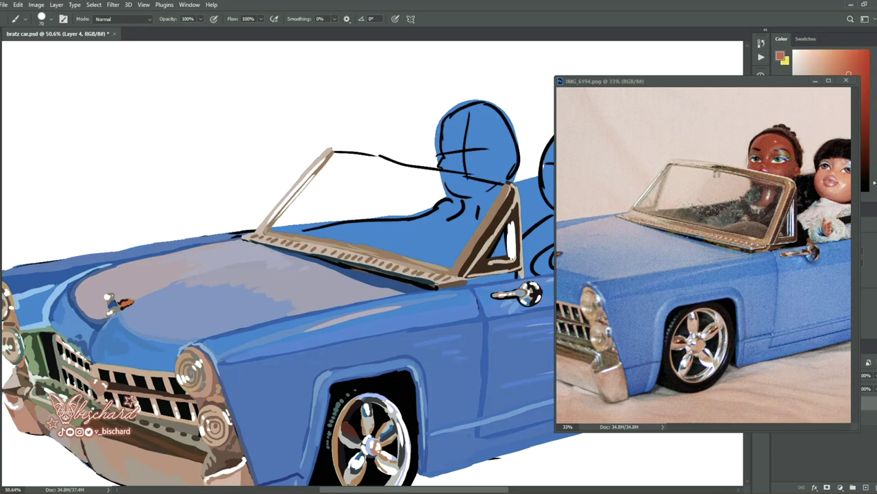
{"action": "left_click_drag", "start_coordinate": [514, 192], "coordinate": [513, 197]}
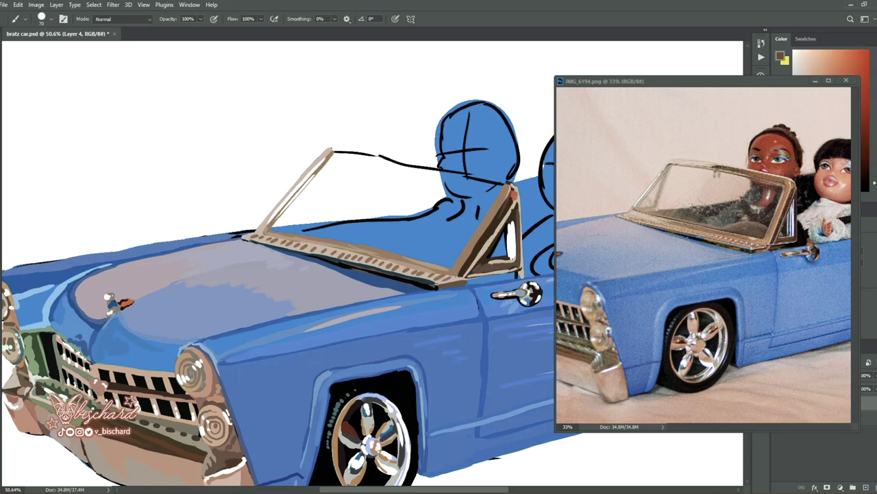
- Paint brown and cream chrome tones along the windshield's top edge
{"action": "left_click", "coordinate": [484, 243], "text": "alt"}
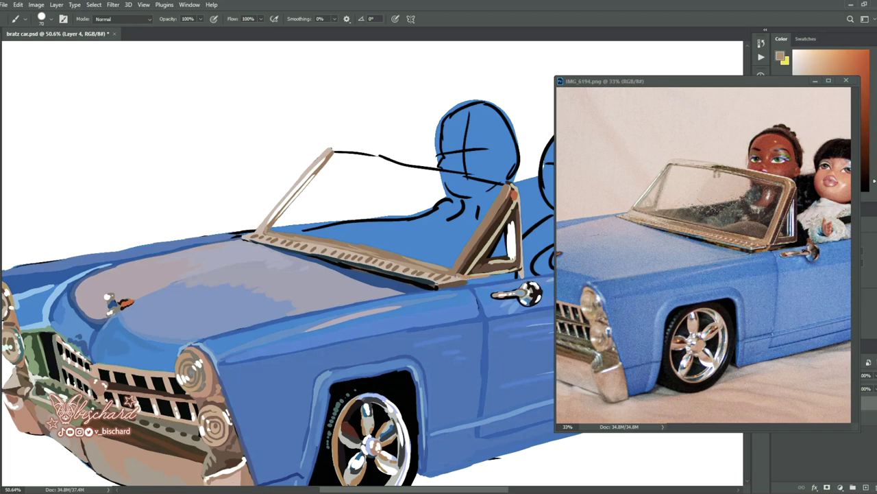
{"action": "left_click", "coordinate": [507, 277], "text": "alt"}
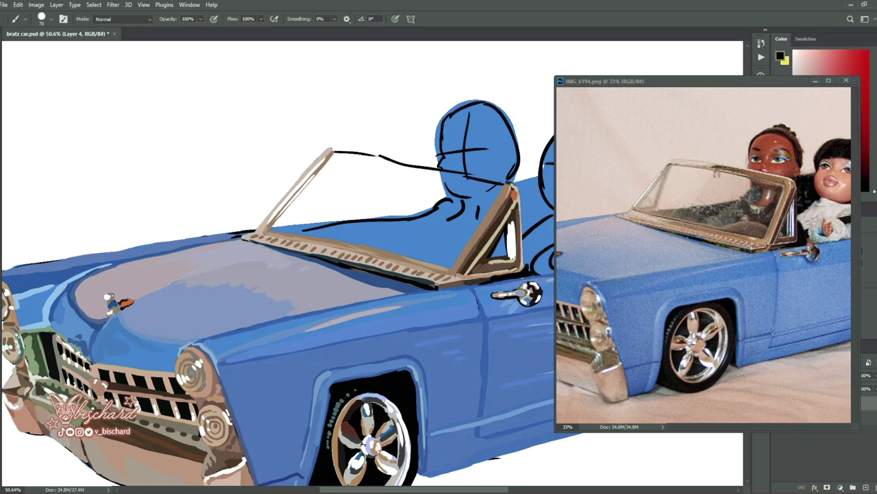
{"action": "left_click", "coordinate": [772, 249], "text": "alt"}
{"action": "left_click", "coordinate": [761, 202], "text": "alt"}
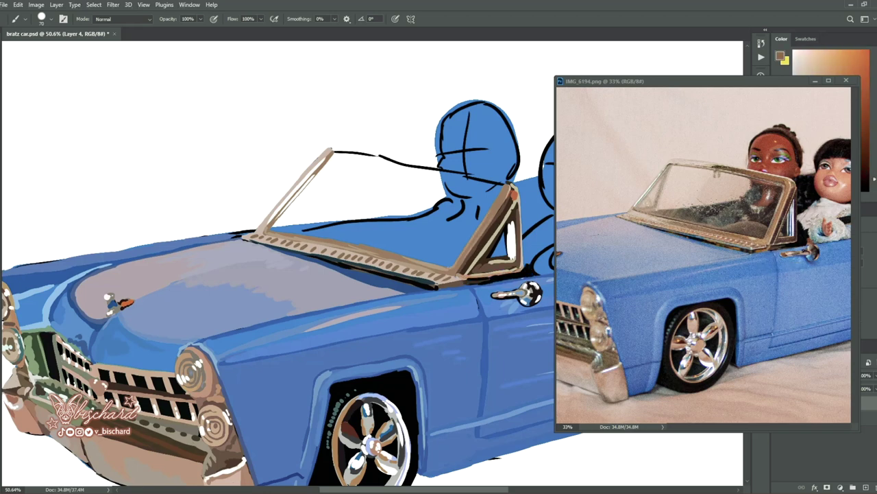
{"action": "left_click_drag", "start_coordinate": [330, 149], "coordinate": [493, 181]}
{"action": "left_click", "coordinate": [679, 165], "text": "alt"}
{"action": "mouse_move", "coordinate": [329, 148]}
{"action": "left_mouse_down"}
{"action": "mouse_move", "coordinate": [503, 181]}
{"action": "mouse_move", "coordinate": [483, 230]}
{"action": "left_mouse_up"}
{"action": "left_click", "coordinate": [534, 203], "text": "alt"}
- Add dark brown to the windshield top, grey to the left pillar and faint top highlights
{"action": "left_click", "coordinate": [712, 190], "text": "alt"}
{"action": "left_click", "coordinate": [776, 200], "text": "alt"}
{"action": "left_click", "coordinate": [659, 212], "text": "alt"}
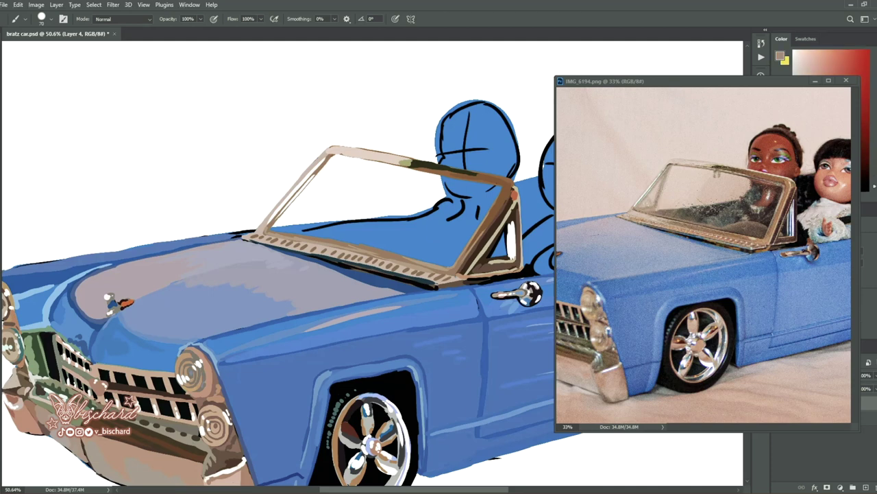
{"action": "mouse_move", "coordinate": [331, 157]}
{"action": "left_mouse_down"}
{"action": "mouse_move", "coordinate": [317, 220]}
{"action": "mouse_move", "coordinate": [273, 224]}
{"action": "mouse_move", "coordinate": [281, 218]}
{"action": "left_mouse_up"}
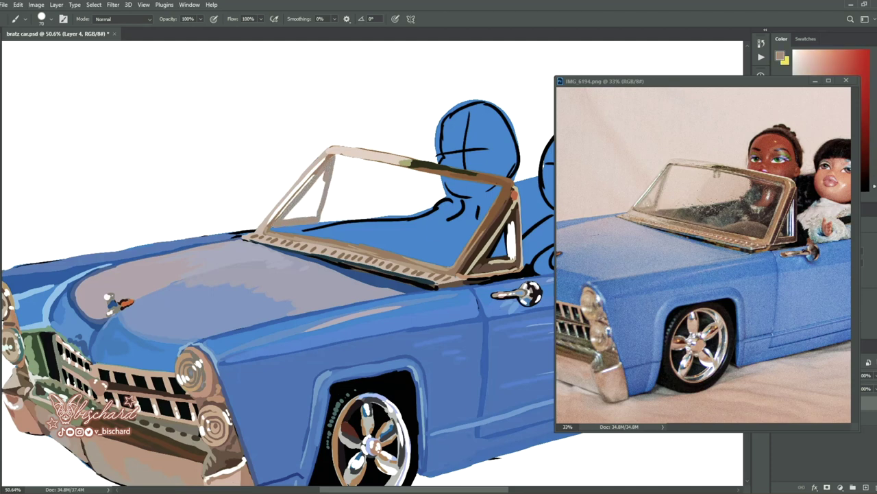
{"action": "mouse_move", "coordinate": [322, 171]}
{"action": "left_mouse_down"}
{"action": "mouse_move", "coordinate": [310, 216]}
{"action": "mouse_move", "coordinate": [284, 218]}
{"action": "mouse_move", "coordinate": [301, 216]}
{"action": "left_mouse_up"}
{"action": "left_click", "coordinate": [686, 192], "text": "alt"}
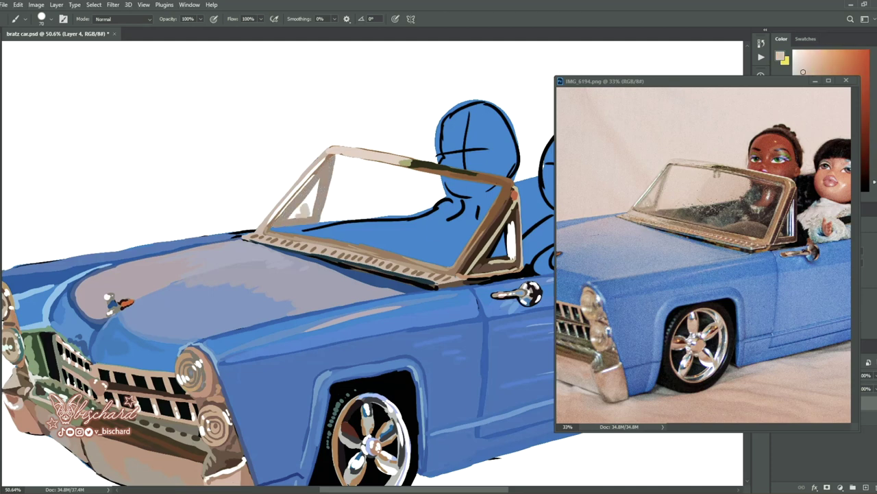
{"action": "left_click", "coordinate": [310, 236], "text": "alt"}
{"action": "left_click_drag", "start_coordinate": [322, 151], "coordinate": [384, 154]}
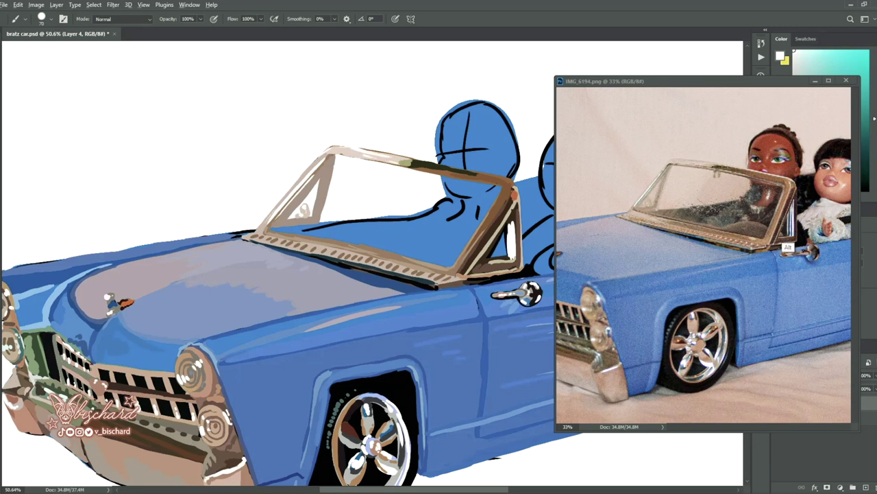
- Sample dark grey from the reference and darken the lower windshield glass
{"action": "left_click", "coordinate": [715, 198], "text": "alt"}
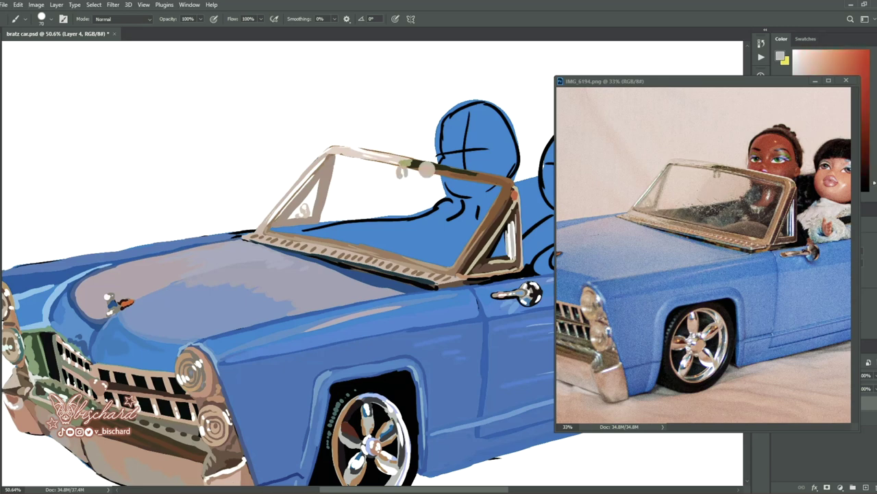
{"action": "left_click", "coordinate": [426, 169], "text": "alt"}
{"action": "left_click", "coordinate": [691, 236], "text": "alt"}
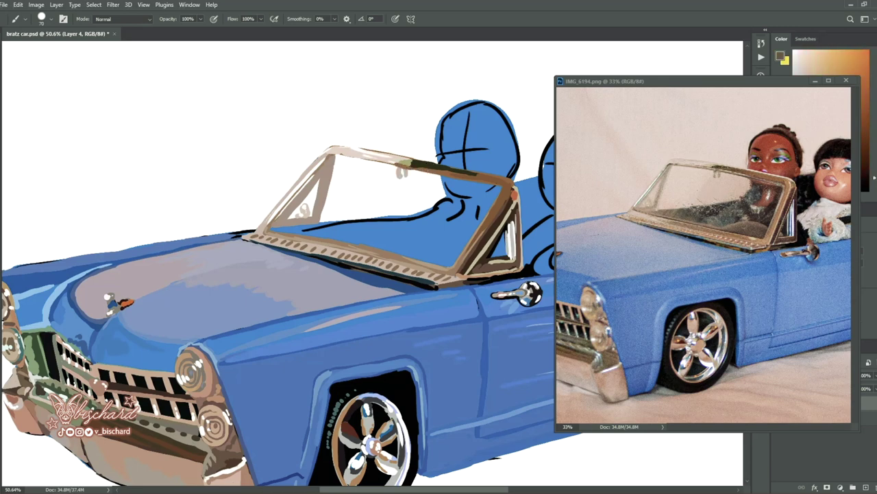
{"action": "mouse_move", "coordinate": [442, 210]}
{"action": "left_mouse_down"}
{"action": "mouse_move", "coordinate": [272, 230]}
{"action": "mouse_move", "coordinate": [404, 254]}
{"action": "mouse_move", "coordinate": [291, 233]}
{"action": "mouse_move", "coordinate": [414, 219]}
{"action": "mouse_move", "coordinate": [444, 259]}
{"action": "left_mouse_up"}
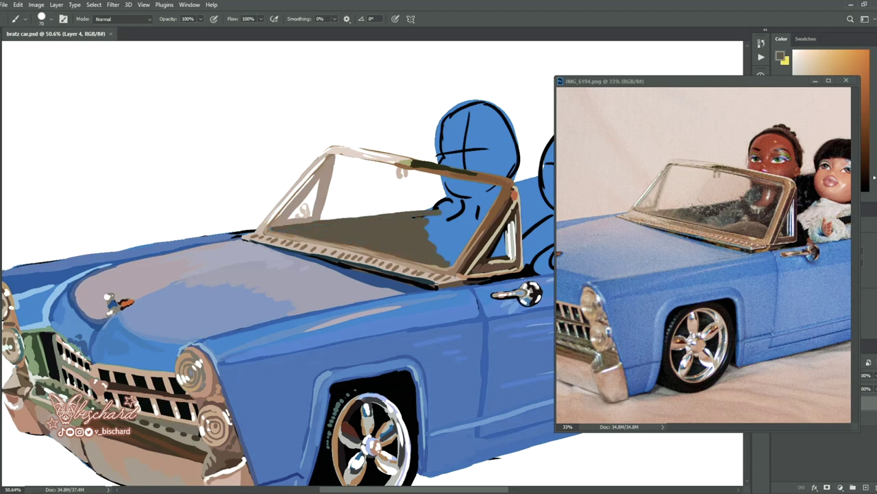
- Sample the doll's skin tone from the photo and outline the right head in peach
{"action": "scroll", "coordinate": [370, 267], "scroll_direction": "down", "scroll_amount": 3}
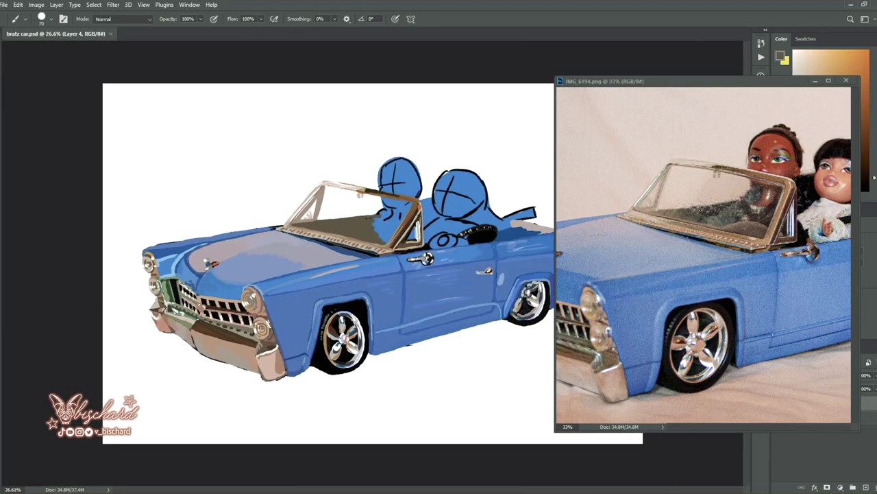
{"action": "scroll", "coordinate": [370, 267], "scroll_direction": "up", "scroll_amount": 3}
{"action": "scroll", "coordinate": [370, 267], "scroll_direction": "right", "scroll_amount": 3}
{"action": "scroll", "coordinate": [452, 222], "scroll_direction": "up", "scroll_amount": 1}
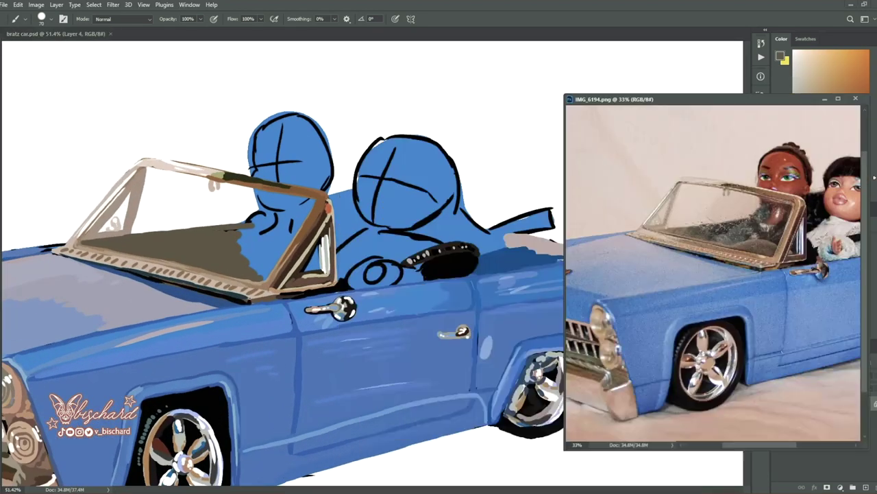
{"action": "scroll", "coordinate": [453, 223], "scroll_direction": "up", "scroll_amount": 1}
{"action": "scroll", "coordinate": [720, 267], "scroll_direction": "up", "scroll_amount": 2}
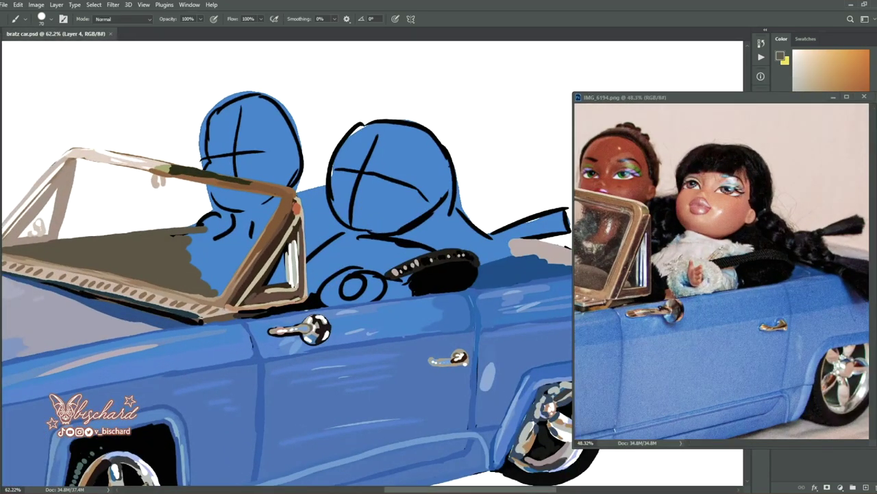
{"action": "left_click", "coordinate": [725, 224], "text": "alt"}
{"action": "left_click_drag", "start_coordinate": [364, 226], "coordinate": [370, 225]}
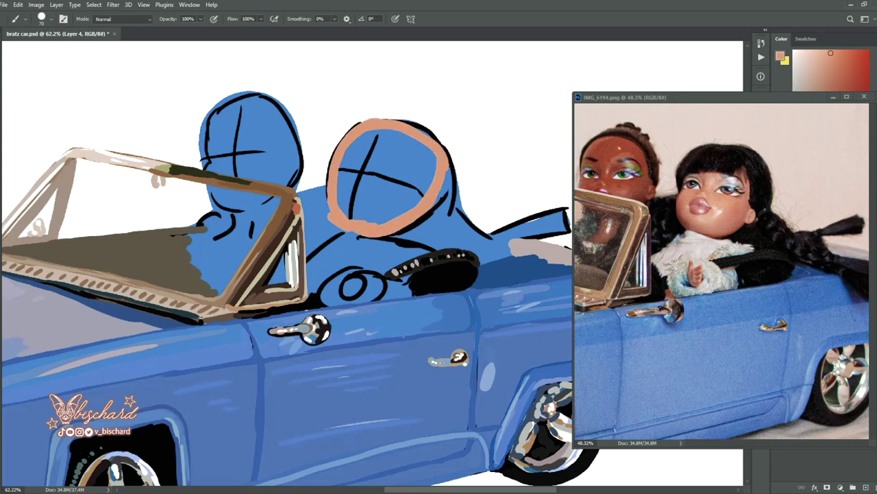
{"action": "mouse_move", "coordinate": [328, 172]}
{"action": "left_mouse_down"}
{"action": "mouse_move", "coordinate": [326, 214]}
{"action": "mouse_move", "coordinate": [410, 218]}
{"action": "left_mouse_up"}
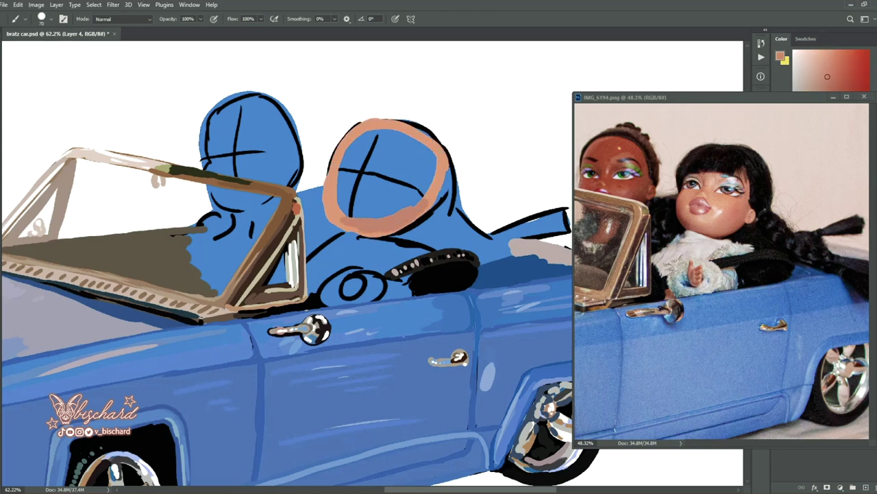
- Shade the face's lower-left edge red-brown and fill the head with peach tones
{"action": "left_click", "coordinate": [827, 77]}
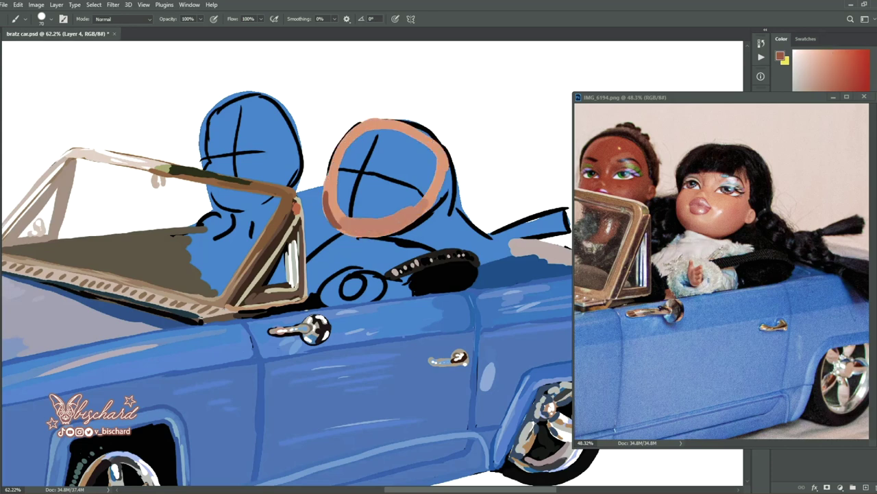
{"action": "left_click_drag", "start_coordinate": [327, 198], "coordinate": [356, 233]}
{"action": "left_click", "coordinate": [695, 213], "text": "alt"}
{"action": "left_click_drag", "start_coordinate": [336, 184], "coordinate": [357, 171]}
{"action": "left_click", "coordinate": [733, 237], "text": "alt"}
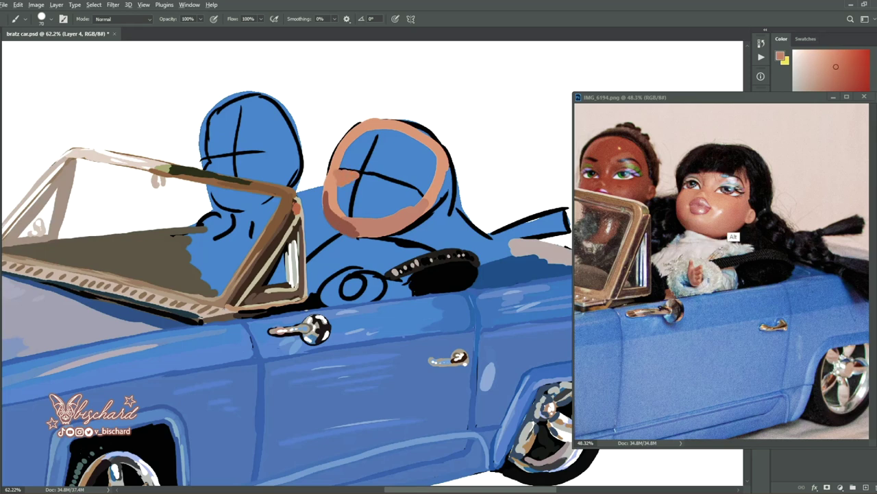
{"action": "left_click_drag", "start_coordinate": [377, 216], "coordinate": [419, 193]}
- Fill the face circle with lighter peach and add pink highlights to the lips
{"action": "left_click", "coordinate": [684, 234], "text": "alt"}
{"action": "left_click_drag", "start_coordinate": [331, 218], "coordinate": [388, 210]}
{"action": "mouse_move", "coordinate": [335, 203]}
{"action": "left_mouse_down"}
{"action": "mouse_move", "coordinate": [408, 194]}
{"action": "mouse_move", "coordinate": [414, 174]}
{"action": "left_mouse_up"}
{"action": "left_click", "coordinate": [699, 228], "text": "alt"}
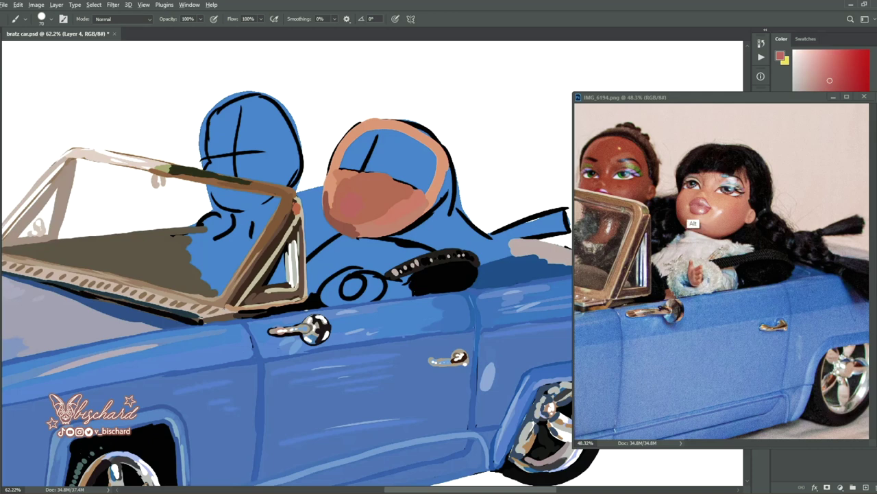
{"action": "left_click", "coordinate": [706, 233], "text": "alt"}
{"action": "left_click_drag", "start_coordinate": [341, 197], "coordinate": [359, 212]}
- Blend an orange-tan skin tone around the lips, resampling colours from the photo
{"action": "left_click", "coordinate": [700, 206], "text": "alt"}
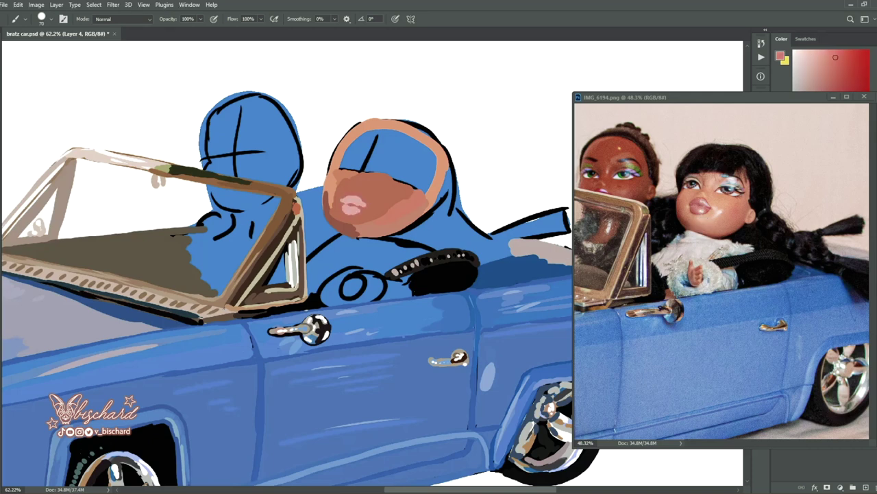
{"action": "left_click", "coordinate": [360, 231], "text": "alt"}
{"action": "left_click", "coordinate": [684, 226], "text": "alt"}
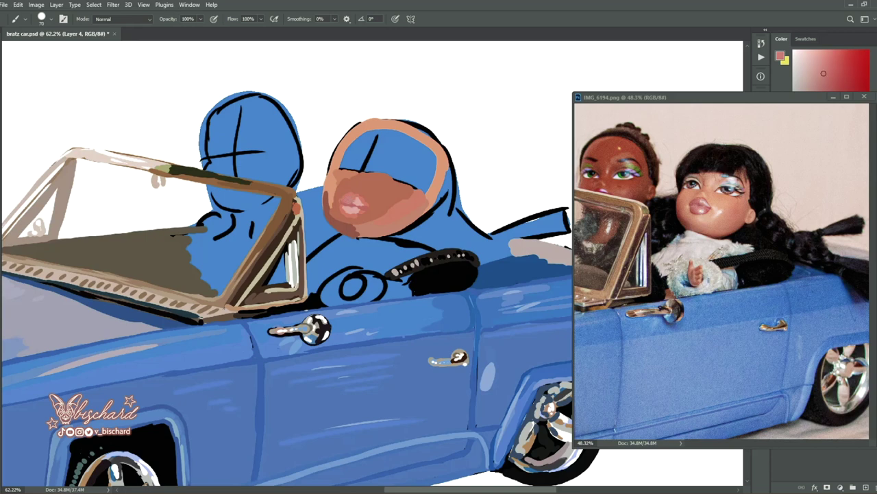
{"action": "left_click", "coordinate": [705, 231], "text": "alt"}
{"action": "left_click", "coordinate": [354, 200], "text": "alt"}
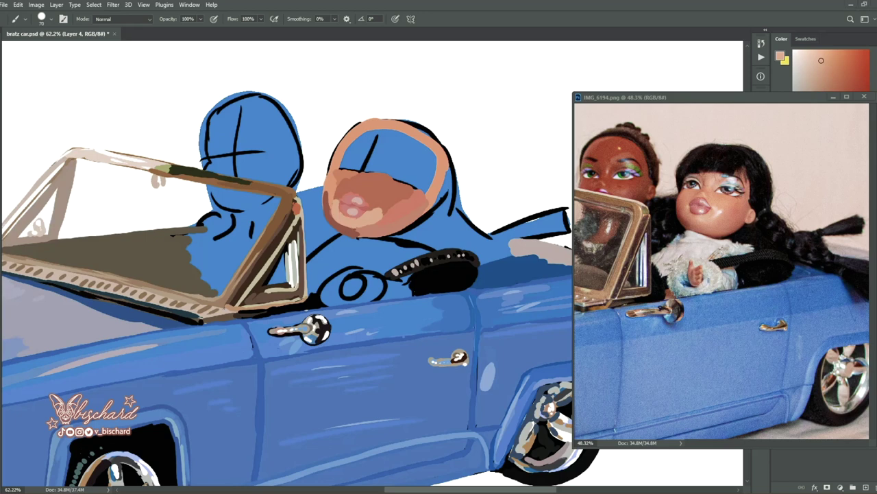
{"action": "mouse_move", "coordinate": [411, 209]}
{"action": "left_mouse_down"}
{"action": "mouse_move", "coordinate": [378, 180]}
{"action": "mouse_move", "coordinate": [351, 190]}
{"action": "mouse_move", "coordinate": [394, 185]}
{"action": "left_mouse_up"}
{"action": "left_click", "coordinate": [701, 219], "text": "alt"}
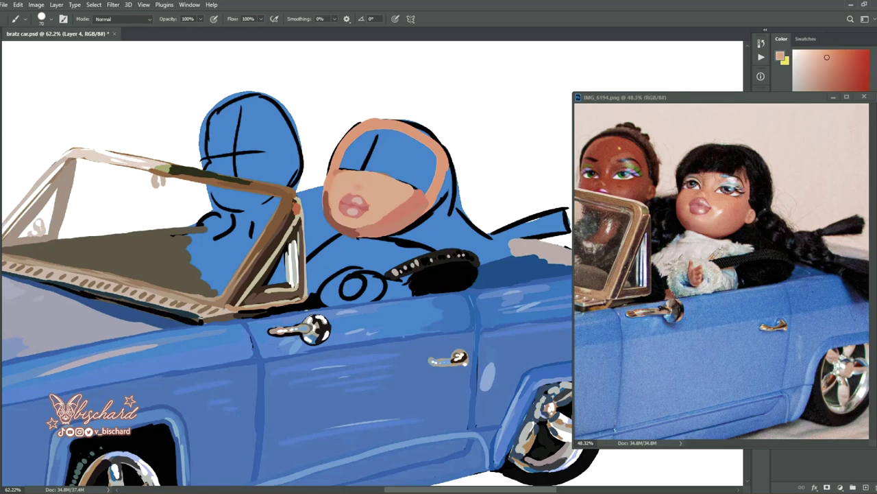
{"action": "left_click", "coordinate": [333, 218], "text": "alt"}
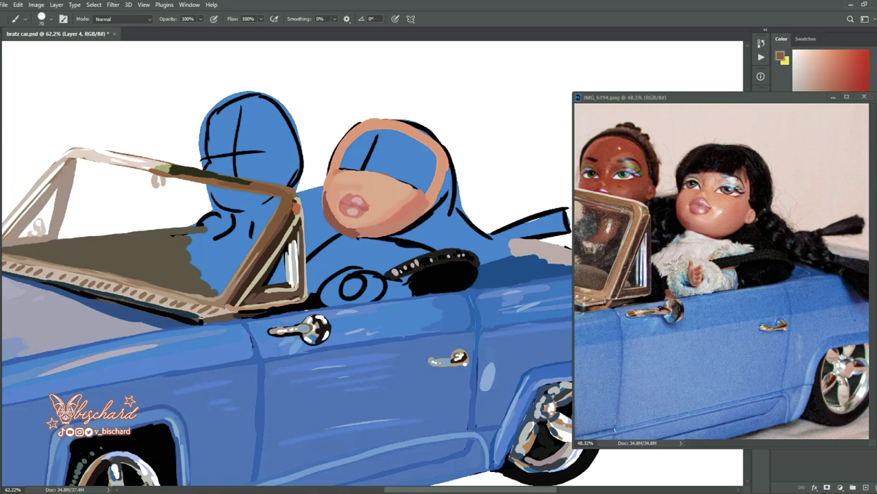
- Shade the upper-left of the face with a darker peach sampled from the photo
{"action": "left_click", "coordinate": [703, 213], "text": "alt"}
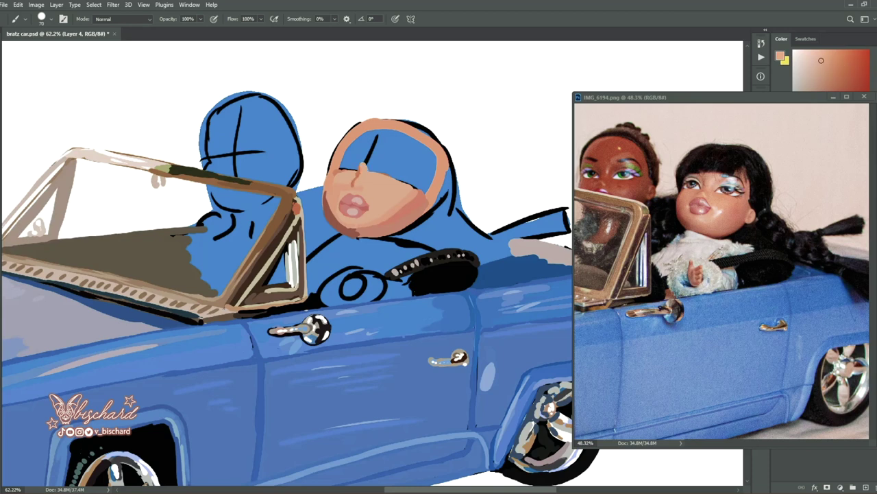
{"action": "left_click", "coordinate": [705, 218], "text": "alt"}
{"action": "left_click", "coordinate": [721, 237], "text": "alt"}
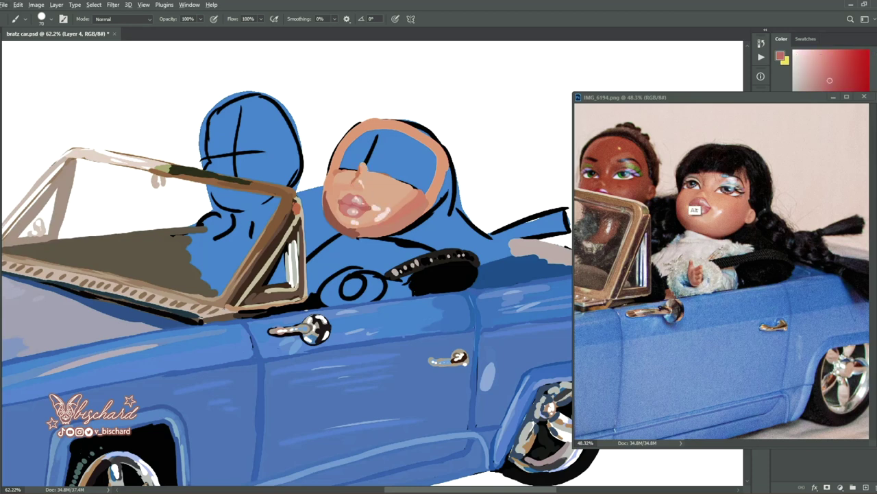
{"action": "left_click", "coordinate": [696, 210], "text": "alt"}
{"action": "mouse_move", "coordinate": [354, 161]}
{"action": "left_mouse_down"}
{"action": "mouse_move", "coordinate": [344, 173]}
{"action": "mouse_move", "coordinate": [405, 184]}
{"action": "mouse_move", "coordinate": [333, 184]}
{"action": "mouse_move", "coordinate": [335, 218]}
{"action": "left_mouse_up"}
- Cover the blue eye area with peach and add light peach highlights across the cheek
{"action": "left_click", "coordinate": [691, 217], "text": "alt"}
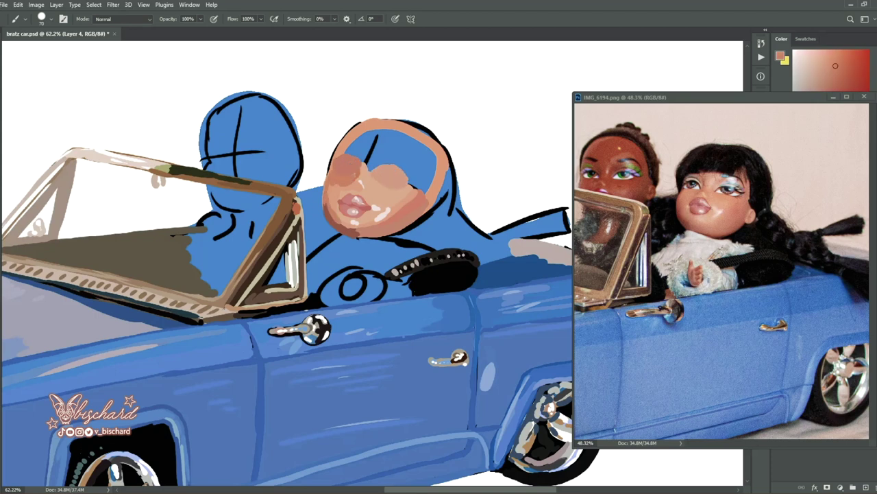
{"action": "left_click", "coordinate": [681, 232], "text": "alt"}
{"action": "left_click", "coordinate": [328, 223], "text": "alt"}
{"action": "left_click", "coordinate": [713, 206], "text": "alt"}
{"action": "left_click_drag", "start_coordinate": [370, 161], "coordinate": [375, 172]}
{"action": "left_click_drag", "start_coordinate": [425, 185], "coordinate": [405, 228]}
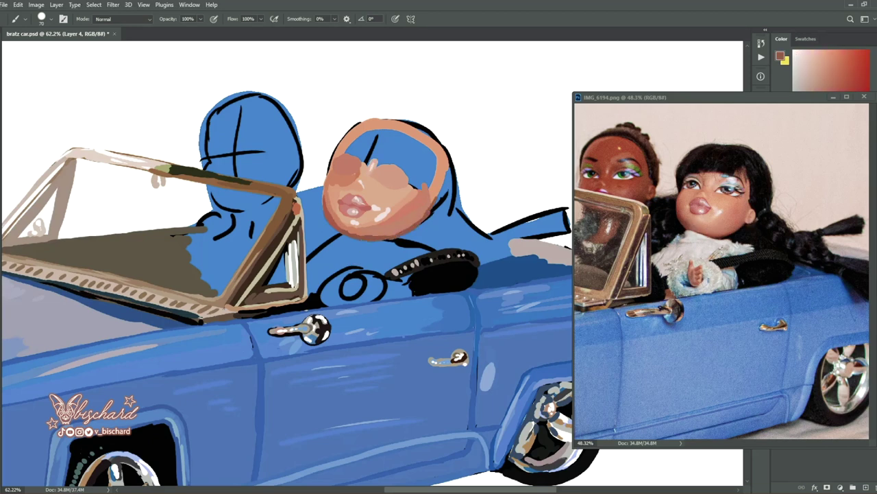
- Paint peach on the face's right side and shade it with darker brown
{"action": "left_click_drag", "start_coordinate": [433, 201], "coordinate": [433, 218]}
{"action": "left_click", "coordinate": [751, 233], "text": "alt"}
{"action": "left_click", "coordinate": [749, 213], "text": "alt"}
{"action": "mouse_move", "coordinate": [434, 183]}
{"action": "left_mouse_down"}
{"action": "mouse_move", "coordinate": [426, 205]}
{"action": "mouse_move", "coordinate": [432, 144]}
{"action": "mouse_move", "coordinate": [415, 185]}
{"action": "mouse_move", "coordinate": [364, 161]}
{"action": "mouse_move", "coordinate": [418, 154]}
{"action": "left_mouse_up"}
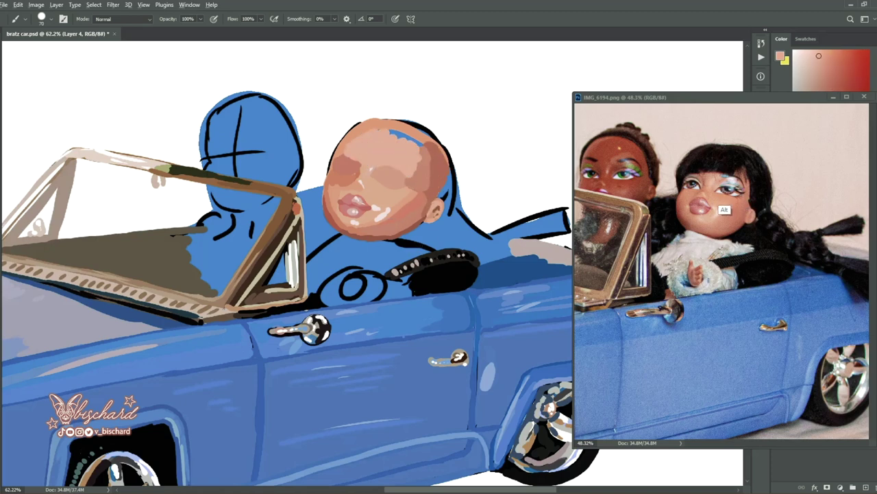
- Paint near-white eye whites and draw dark lash and crease lines over both eyes
{"action": "left_click", "coordinate": [724, 209], "text": "alt"}
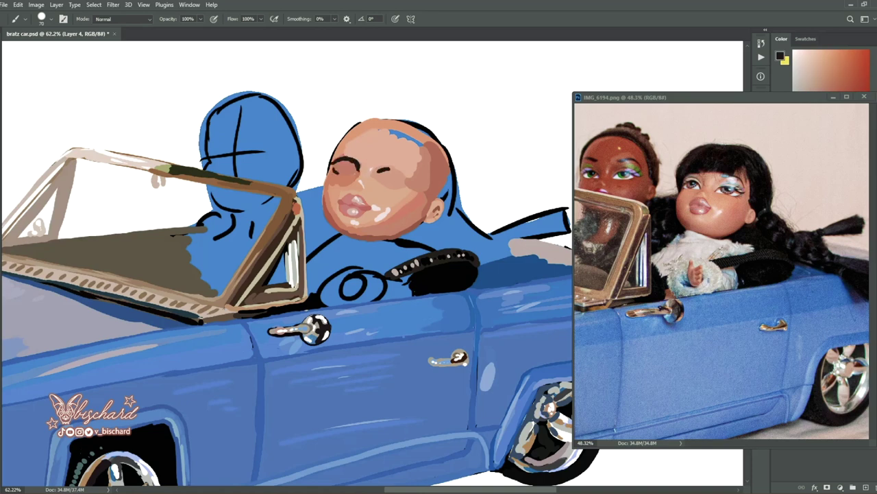
{"action": "left_click", "coordinate": [732, 184], "text": "alt"}
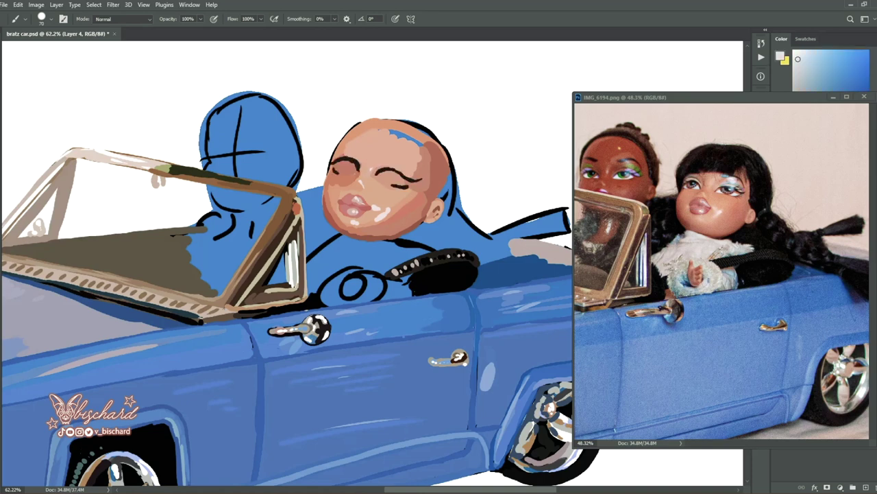
{"action": "left_click_drag", "start_coordinate": [378, 172], "coordinate": [409, 182]}
{"action": "mouse_move", "coordinate": [333, 169]}
{"action": "left_mouse_down"}
{"action": "mouse_move", "coordinate": [358, 164]}
{"action": "mouse_move", "coordinate": [412, 184]}
{"action": "left_mouse_up"}
{"action": "left_click", "coordinate": [720, 212], "text": "alt"}
{"action": "mouse_move", "coordinate": [333, 169]}
{"action": "left_mouse_down"}
{"action": "mouse_move", "coordinate": [358, 162]}
{"action": "mouse_move", "coordinate": [415, 180]}
{"action": "left_mouse_up"}
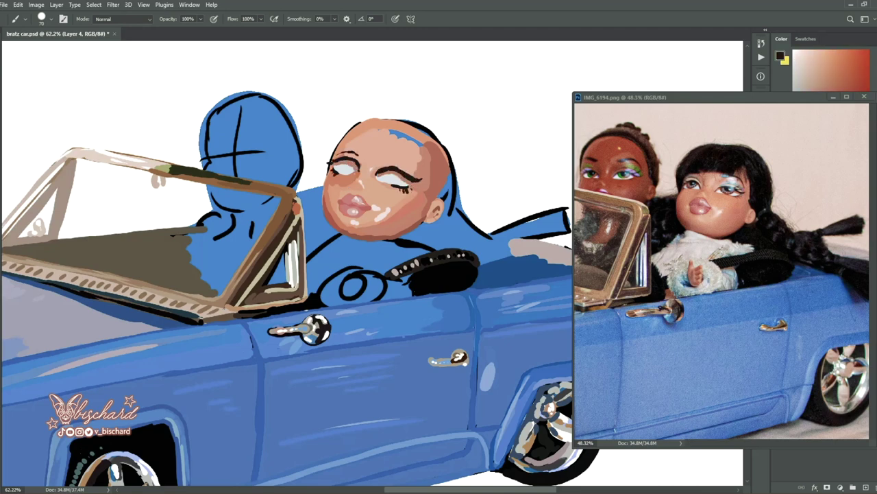
{"action": "mouse_move", "coordinate": [383, 155]}
{"action": "left_mouse_down"}
{"action": "mouse_move", "coordinate": [413, 151]}
{"action": "mouse_move", "coordinate": [424, 164]}
{"action": "mouse_move", "coordinate": [394, 181]}
{"action": "left_mouse_up"}
- Paint the left eye's iris mauve-brown and sample further colours from the photo
{"action": "left_click", "coordinate": [726, 217], "text": "alt"}
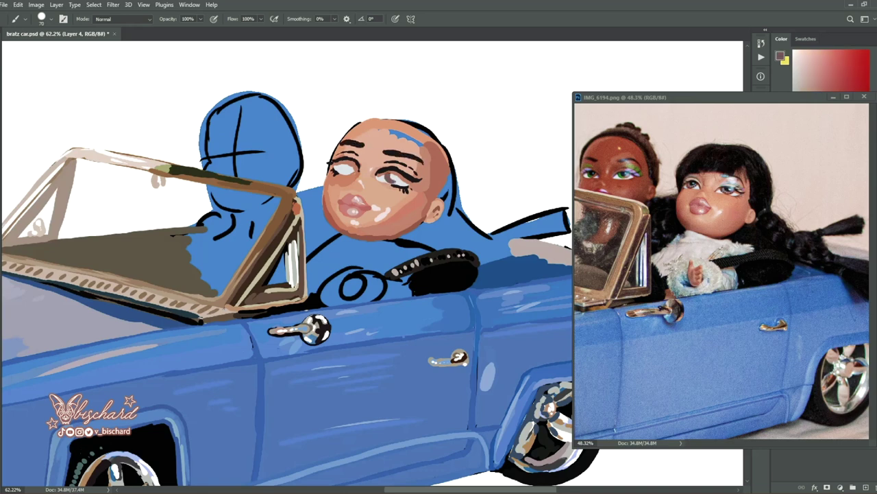
{"action": "left_click_drag", "start_coordinate": [339, 162], "coordinate": [352, 171]}
{"action": "left_click", "coordinate": [722, 205], "text": "alt"}
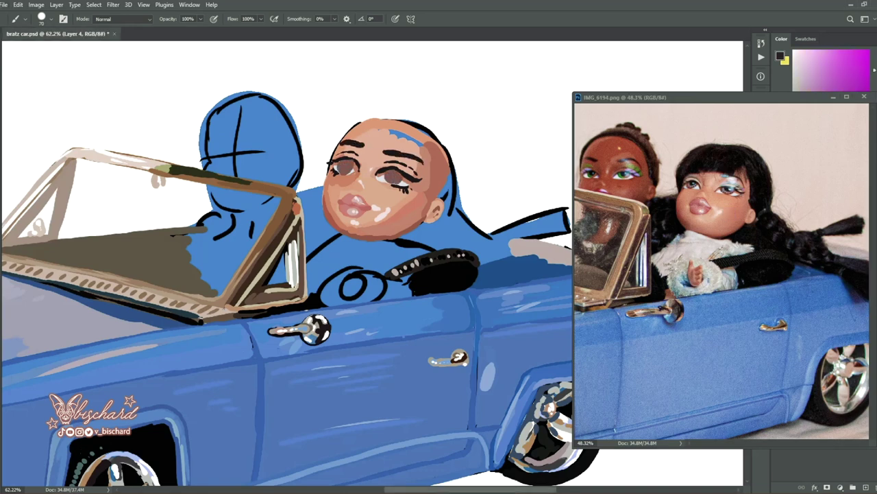
{"action": "left_click", "coordinate": [731, 209], "text": "alt"}
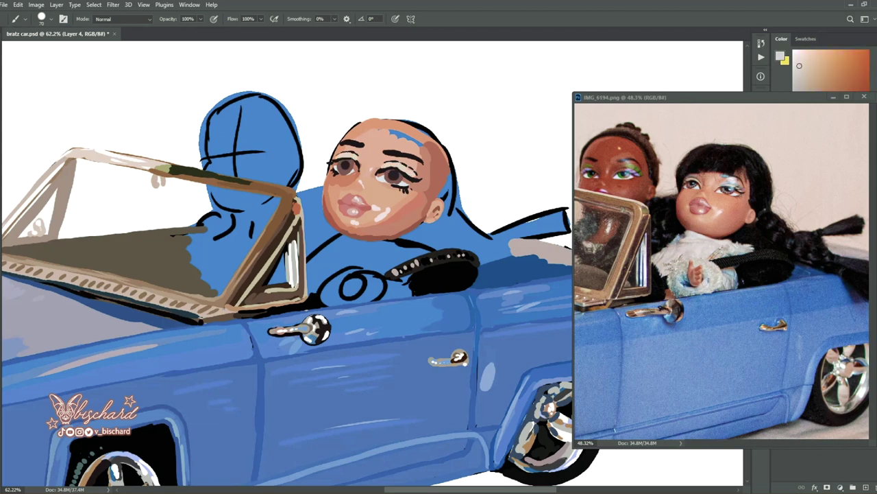
{"action": "left_click", "coordinate": [754, 302], "text": "alt"}
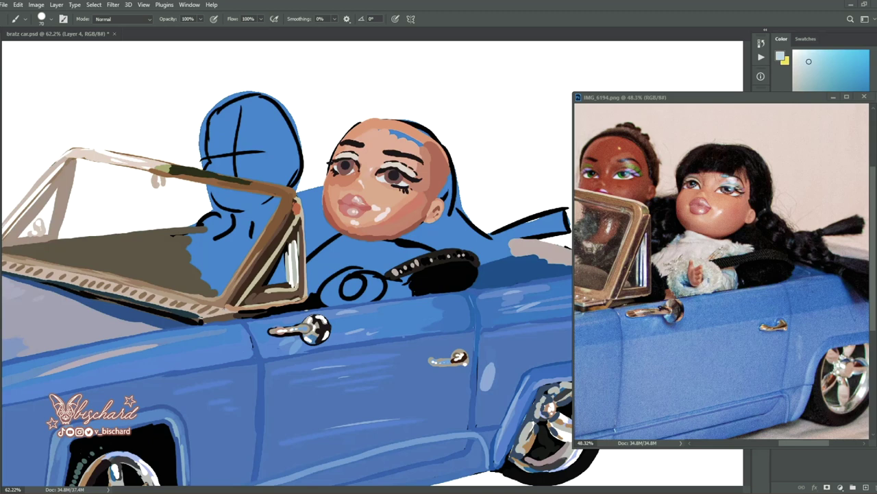
- Outline the front doll's head in black and fill it solid black with the Paint Bucket
{"action": "key", "text": "d"}
{"action": "mouse_move", "coordinate": [438, 142]}
{"action": "left_mouse_down"}
{"action": "mouse_move", "coordinate": [449, 212]}
{"action": "mouse_move", "coordinate": [401, 236]}
{"action": "left_mouse_up"}
{"action": "left_click_drag", "start_coordinate": [449, 205], "coordinate": [406, 233]}
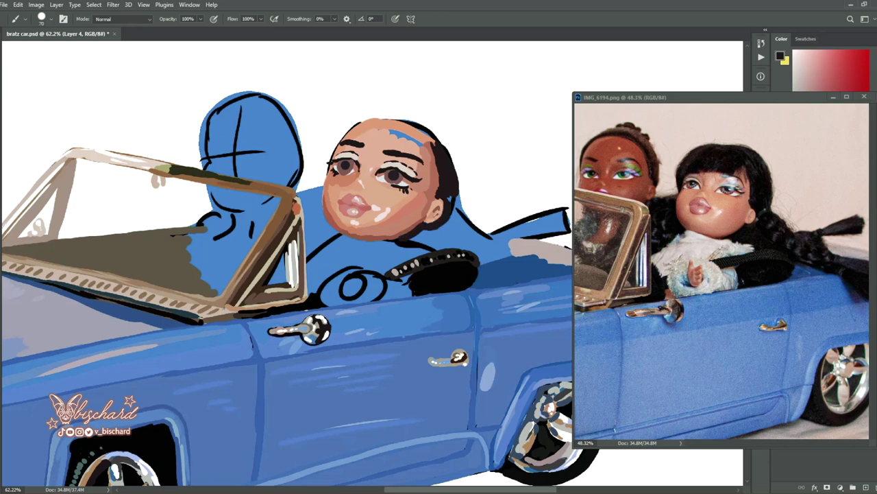
{"action": "mouse_move", "coordinate": [321, 153]}
{"action": "left_mouse_down"}
{"action": "mouse_move", "coordinate": [381, 104]}
{"action": "mouse_move", "coordinate": [428, 111]}
{"action": "mouse_move", "coordinate": [454, 165]}
{"action": "mouse_move", "coordinate": [461, 206]}
{"action": "left_mouse_up"}
{"action": "key", "text": "g"}
{"action": "left_click", "coordinate": [370, 116]}
- Brush thick dark bangs across the doll's forehead
{"action": "key", "text": "b"}
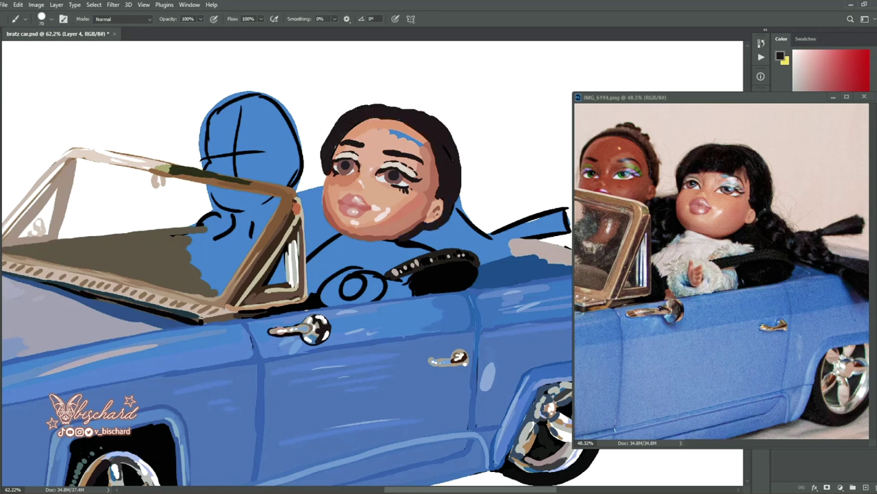
{"action": "mouse_move", "coordinate": [420, 126]}
{"action": "left_mouse_down"}
{"action": "mouse_move", "coordinate": [396, 150]}
{"action": "mouse_move", "coordinate": [351, 145]}
{"action": "left_mouse_up"}
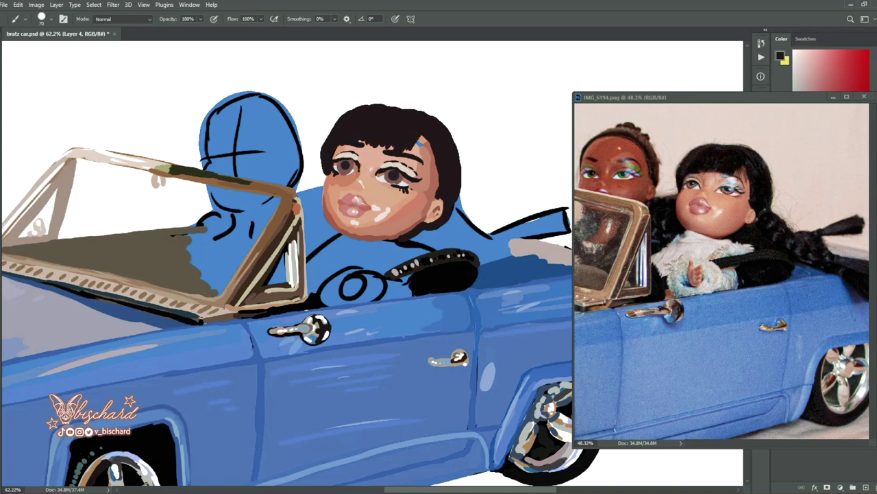
{"action": "left_click_drag", "start_coordinate": [411, 144], "coordinate": [363, 146]}
{"action": "left_click", "coordinate": [693, 201], "text": "alt"}
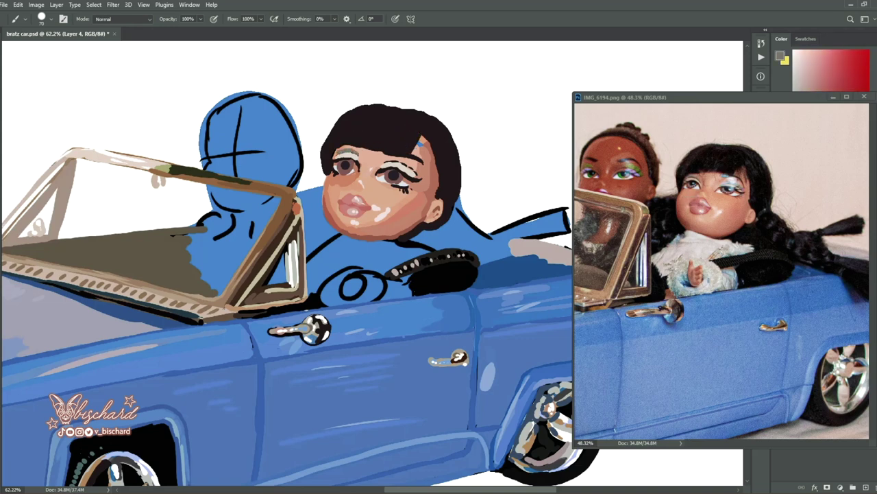
- Sample near-black, pale eyeshadow, red, skin and lip colours from the reference and face
{"action": "left_click", "coordinate": [732, 219], "text": "alt"}
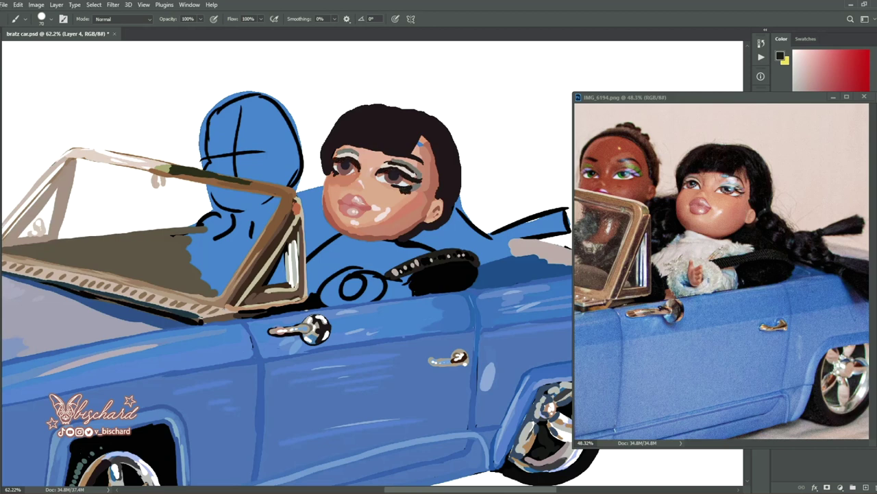
{"action": "left_click", "coordinate": [695, 210], "text": "alt"}
{"action": "left_click", "coordinate": [735, 217], "text": "alt"}
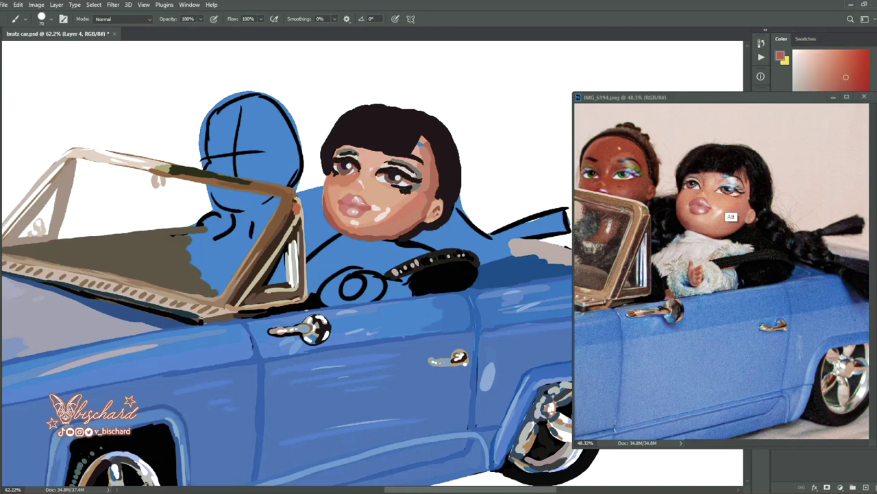
{"action": "left_click", "coordinate": [409, 196], "text": "alt"}
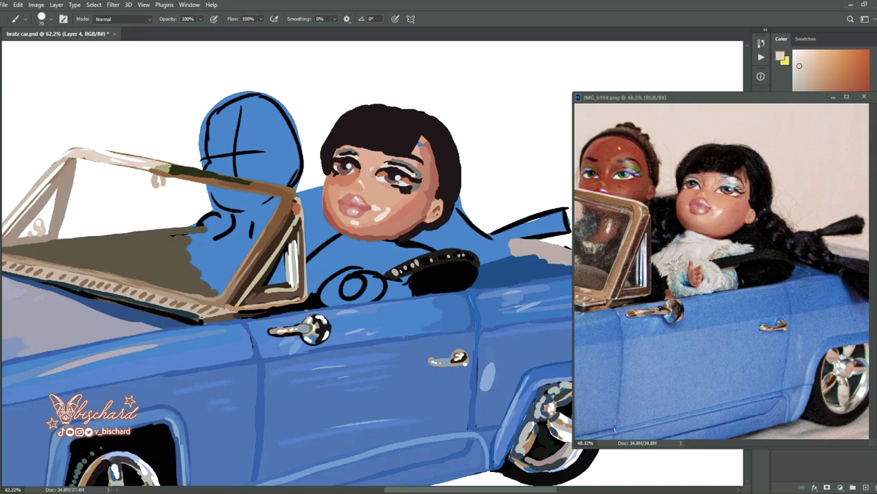
{"action": "left_click", "coordinate": [343, 201], "text": "alt"}
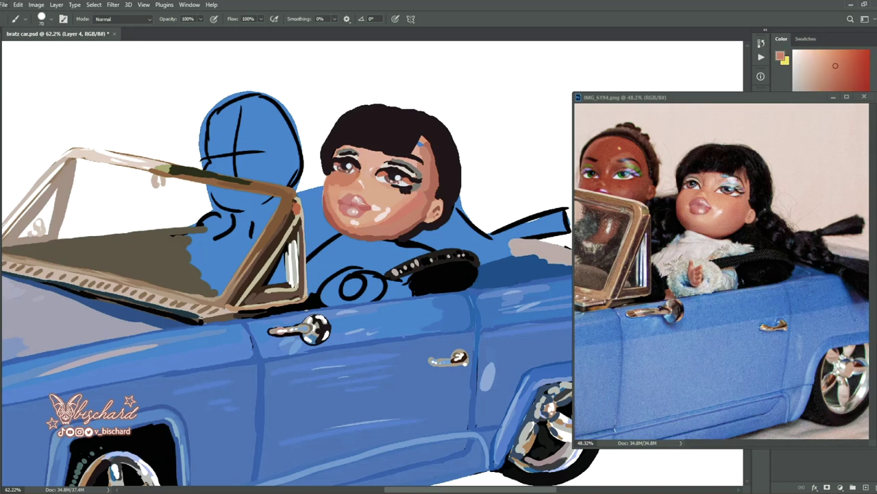
{"action": "left_click", "coordinate": [387, 187], "text": "alt"}
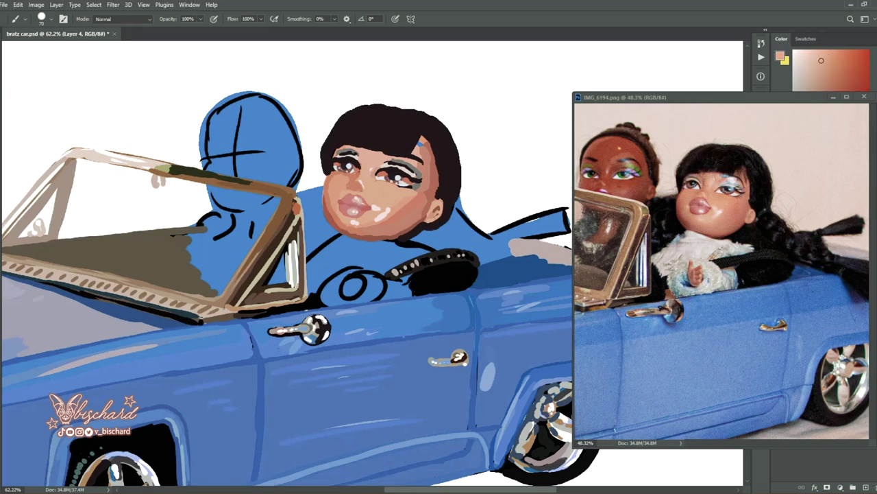
- Paint a white highlight on the right eye and dark strands into the bangs
{"action": "left_click", "coordinate": [410, 187], "text": "alt"}
{"action": "left_click", "coordinate": [374, 205], "text": "alt"}
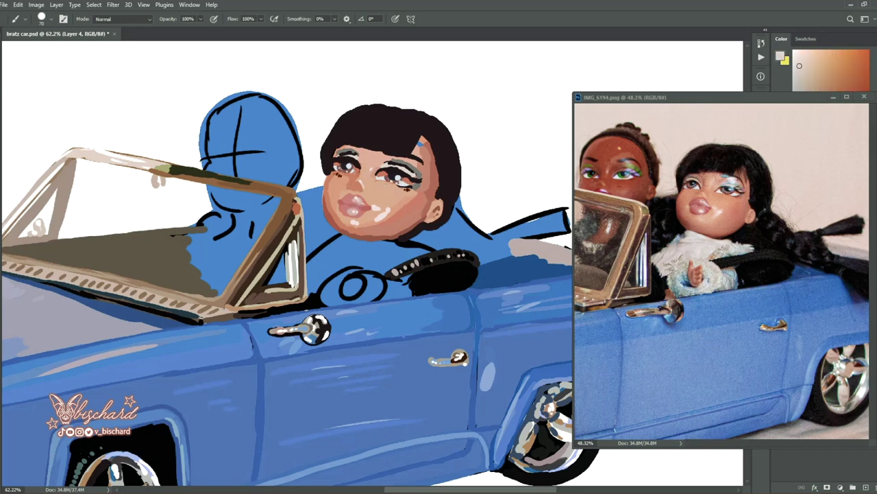
{"action": "left_click", "coordinate": [345, 166], "text": "alt"}
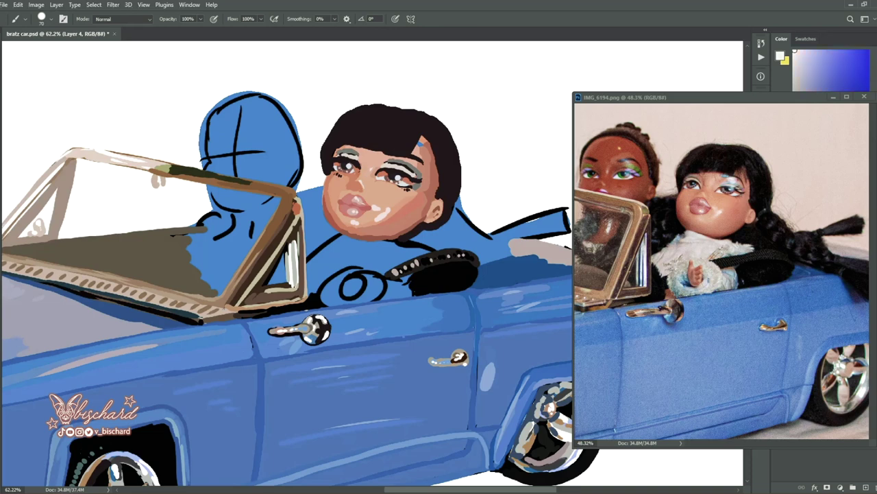
{"action": "left_click_drag", "start_coordinate": [403, 163], "coordinate": [442, 161]}
{"action": "left_click", "coordinate": [422, 172], "text": "alt"}
{"action": "left_click", "coordinate": [746, 190], "text": "alt"}
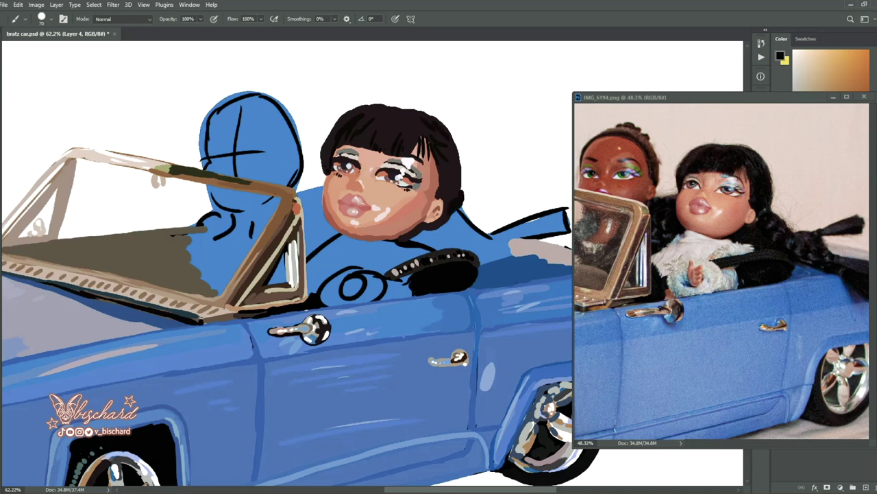
- Paint a black braid from the doll's neck curling across the car body
{"action": "left_click", "coordinate": [767, 183], "text": "alt"}
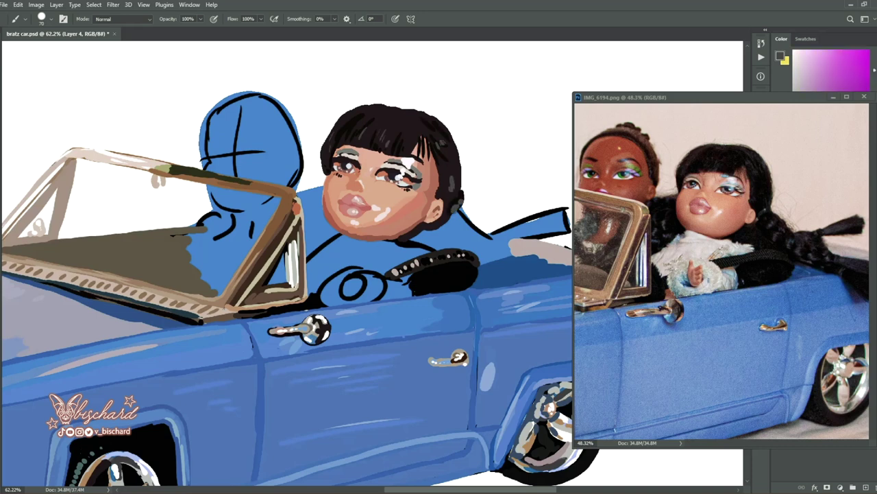
{"action": "left_click", "coordinate": [744, 259], "text": "alt"}
{"action": "mouse_move", "coordinate": [411, 231]}
{"action": "left_mouse_down"}
{"action": "mouse_move", "coordinate": [428, 242]}
{"action": "mouse_move", "coordinate": [423, 249]}
{"action": "left_mouse_up"}
{"action": "left_click_drag", "start_coordinate": [432, 219], "coordinate": [490, 236]}
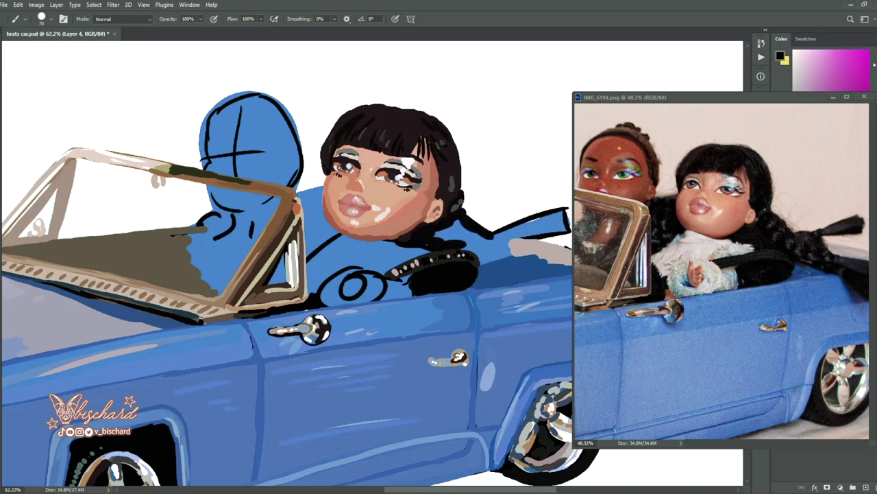
{"action": "left_click_drag", "start_coordinate": [480, 287], "coordinate": [360, 288]}
{"action": "left_click_drag", "start_coordinate": [719, 274], "coordinate": [597, 274]}
{"action": "mouse_move", "coordinate": [383, 226]}
{"action": "left_mouse_down"}
{"action": "mouse_move", "coordinate": [446, 220]}
{"action": "mouse_move", "coordinate": [392, 246]}
{"action": "mouse_move", "coordinate": [473, 276]}
{"action": "mouse_move", "coordinate": [473, 316]}
{"action": "left_mouse_up"}
{"action": "mouse_move", "coordinate": [428, 272]}
{"action": "left_mouse_down"}
{"action": "mouse_move", "coordinate": [437, 299]}
{"action": "mouse_move", "coordinate": [473, 315]}
{"action": "mouse_move", "coordinate": [342, 245]}
{"action": "mouse_move", "coordinate": [326, 222]}
{"action": "mouse_move", "coordinate": [288, 239]}
{"action": "mouse_move", "coordinate": [466, 312]}
{"action": "mouse_move", "coordinate": [483, 310]}
{"action": "left_mouse_up"}
{"action": "left_click_drag", "start_coordinate": [686, 274], "coordinate": [764, 274]}
- Add grey highlights along the braid, repaint the upper strand and darken the tip
{"action": "left_click_drag", "start_coordinate": [353, 234], "coordinate": [379, 261]}
{"action": "left_click_drag", "start_coordinate": [389, 255], "coordinate": [426, 277]}
{"action": "left_click_drag", "start_coordinate": [410, 222], "coordinate": [447, 218]}
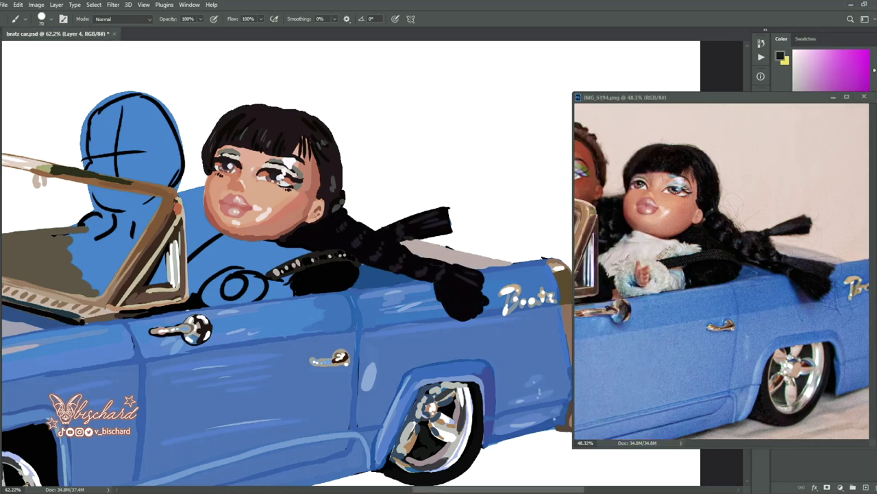
{"action": "left_click", "coordinate": [336, 220], "text": "alt"}
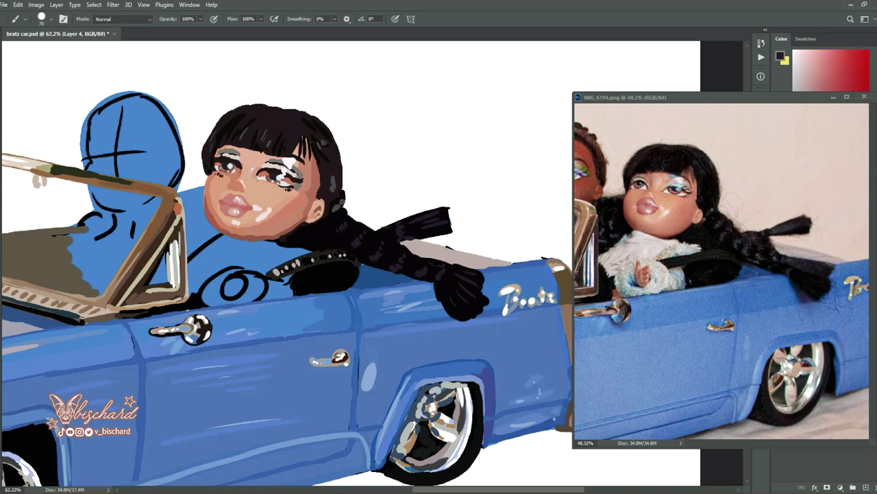
{"action": "left_click_drag", "start_coordinate": [414, 224], "coordinate": [388, 218]}
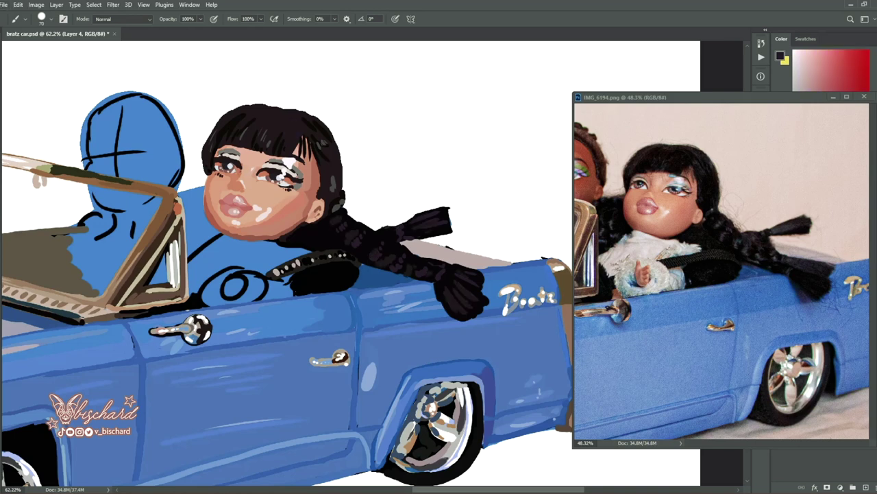
{"action": "left_click", "coordinate": [438, 302], "text": "alt"}
{"action": "mouse_move", "coordinate": [431, 284]}
{"action": "left_mouse_down"}
{"action": "mouse_move", "coordinate": [439, 319]}
{"action": "mouse_move", "coordinate": [452, 320]}
{"action": "left_mouse_up"}
- Add dark blue reflected strokes to the braid tip
{"action": "left_click", "coordinate": [811, 324], "text": "alt"}
{"action": "left_click_drag", "start_coordinate": [431, 284], "coordinate": [456, 324]}
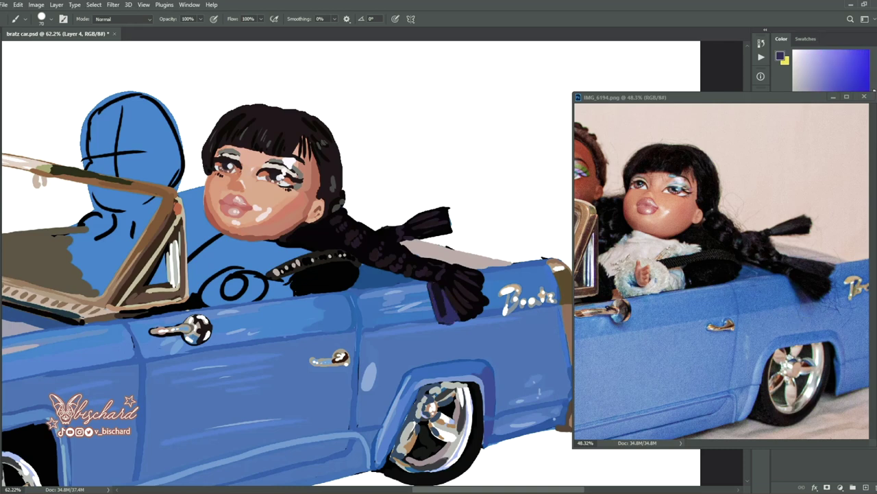
{"action": "left_click", "coordinate": [445, 301], "text": "alt"}
{"action": "left_click", "coordinate": [809, 324], "text": "alt"}
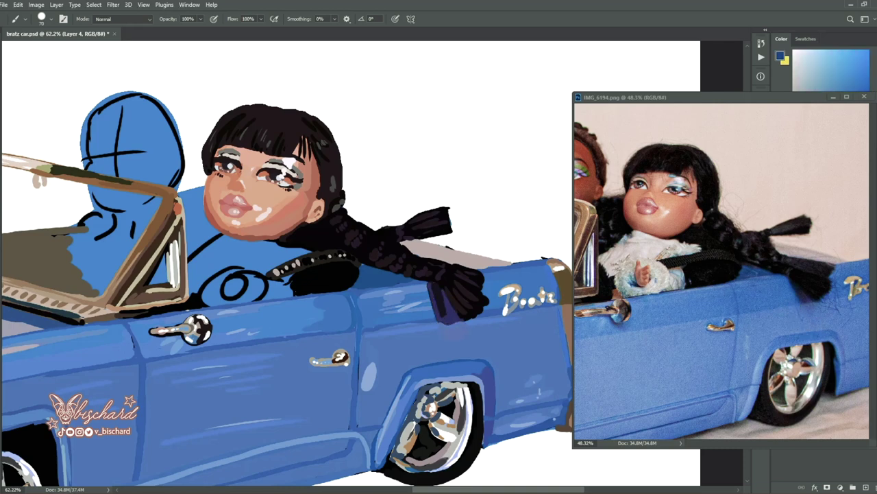
{"action": "left_click", "coordinate": [441, 308], "text": "alt"}
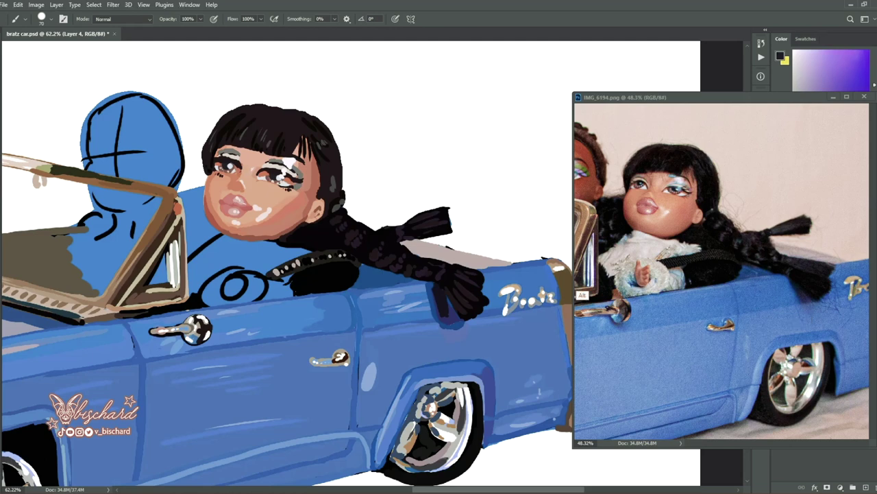
- At brush size 23, paint fine frayed strands at the braid tips
{"action": "left_click", "coordinate": [50, 19]}
{"action": "left_click_drag", "start_coordinate": [67, 50], "coordinate": [57, 50]}
{"action": "key", "text": "Return"}
{"action": "left_click_drag", "start_coordinate": [495, 299], "coordinate": [468, 326]}
{"action": "left_click_drag", "start_coordinate": [454, 291], "coordinate": [446, 311]}
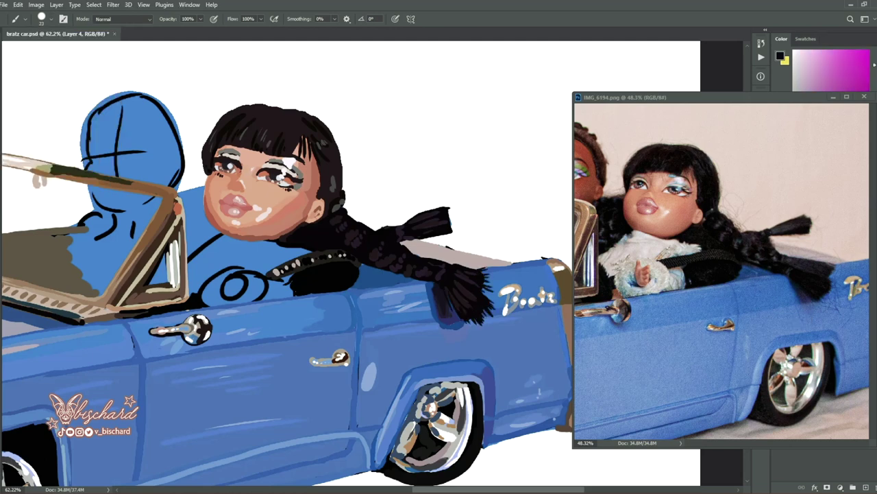
{"action": "mouse_move", "coordinate": [450, 222]}
{"action": "left_mouse_down"}
{"action": "mouse_move", "coordinate": [470, 215]}
{"action": "mouse_move", "coordinate": [459, 204]}
{"action": "left_mouse_up"}
{"action": "left_click_drag", "start_coordinate": [410, 218], "coordinate": [447, 203]}
{"action": "left_click_drag", "start_coordinate": [420, 241], "coordinate": [456, 232]}
- Add thin strands to the bangs and top of the hair, plus a winged eyeliner
{"action": "mouse_move", "coordinate": [233, 132]}
{"action": "left_mouse_down"}
{"action": "mouse_move", "coordinate": [249, 152]}
{"action": "mouse_move", "coordinate": [287, 160]}
{"action": "left_mouse_up"}
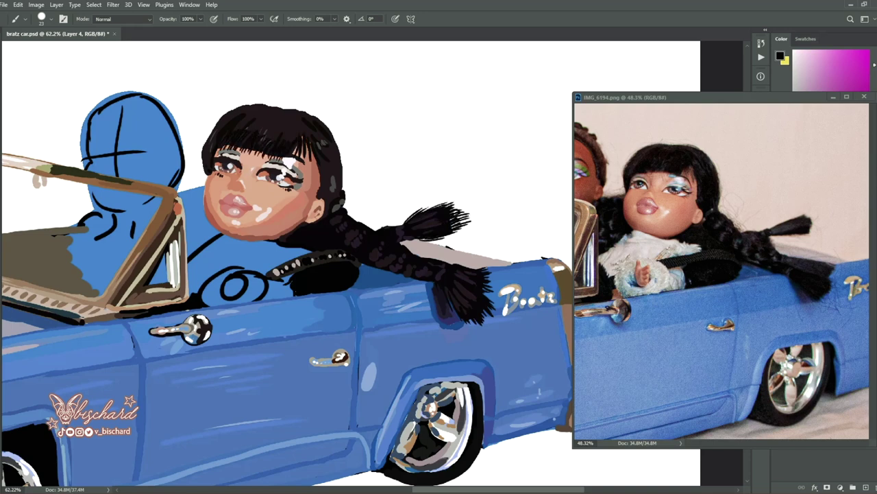
{"action": "left_click_drag", "start_coordinate": [340, 150], "coordinate": [346, 190]}
{"action": "left_click_drag", "start_coordinate": [331, 133], "coordinate": [348, 177]}
{"action": "mouse_move", "coordinate": [233, 106]}
{"action": "left_mouse_down"}
{"action": "mouse_move", "coordinate": [204, 145]}
{"action": "mouse_move", "coordinate": [199, 181]}
{"action": "left_mouse_up"}
{"action": "left_click_drag", "start_coordinate": [259, 101], "coordinate": [216, 123]}
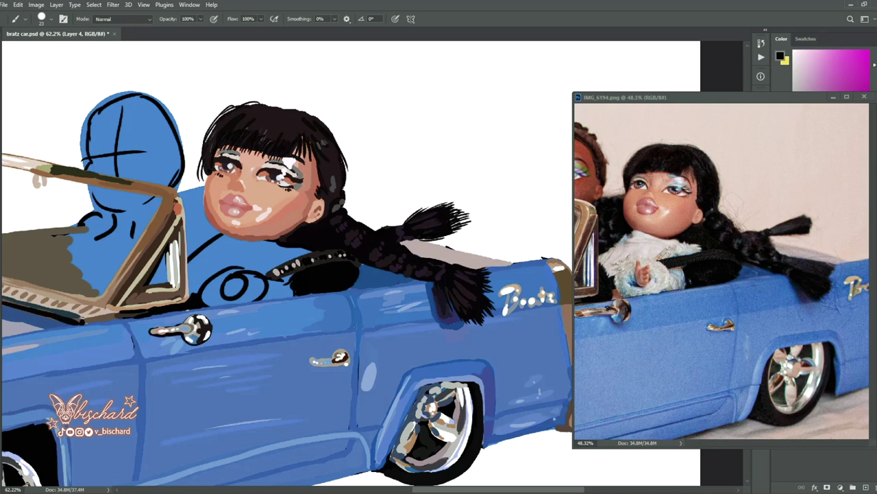
{"action": "left_click_drag", "start_coordinate": [281, 172], "coordinate": [309, 177]}
- Save the file, then sample hair and skin colours from the reference photo
{"action": "key", "text": "ctrl+s"}
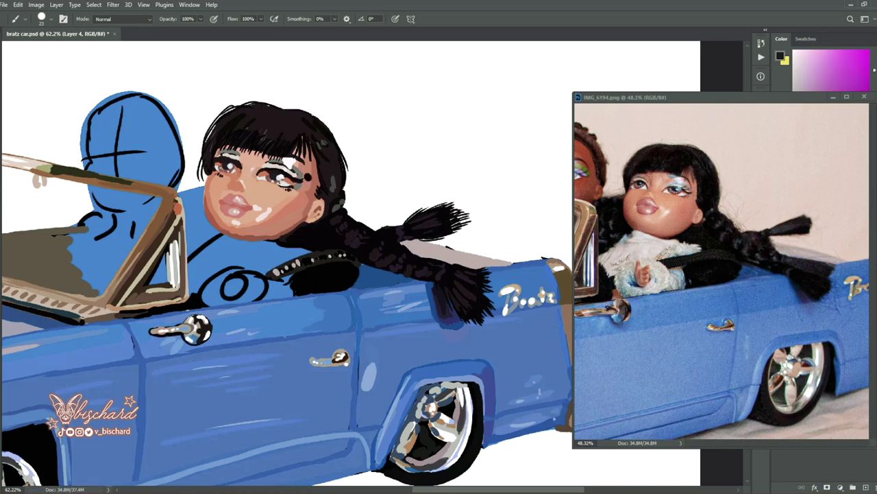
{"action": "left_click", "coordinate": [334, 219], "text": "alt"}
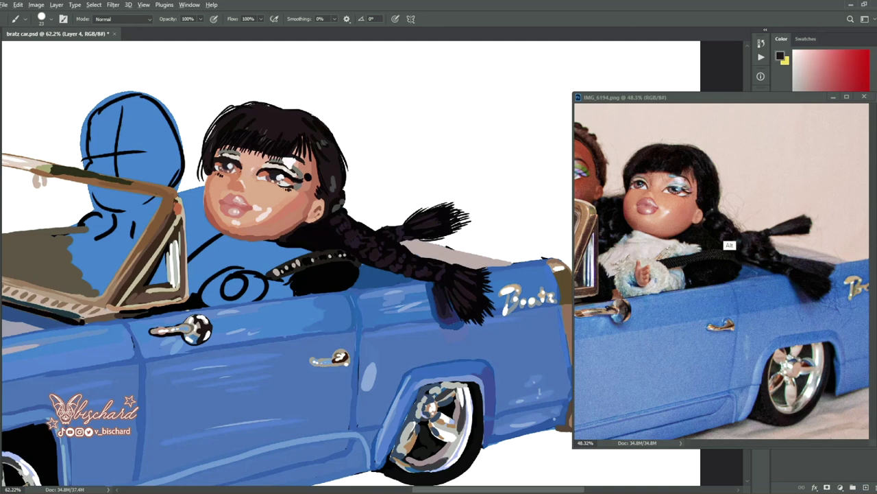
{"action": "left_click", "coordinate": [731, 245], "text": "alt"}
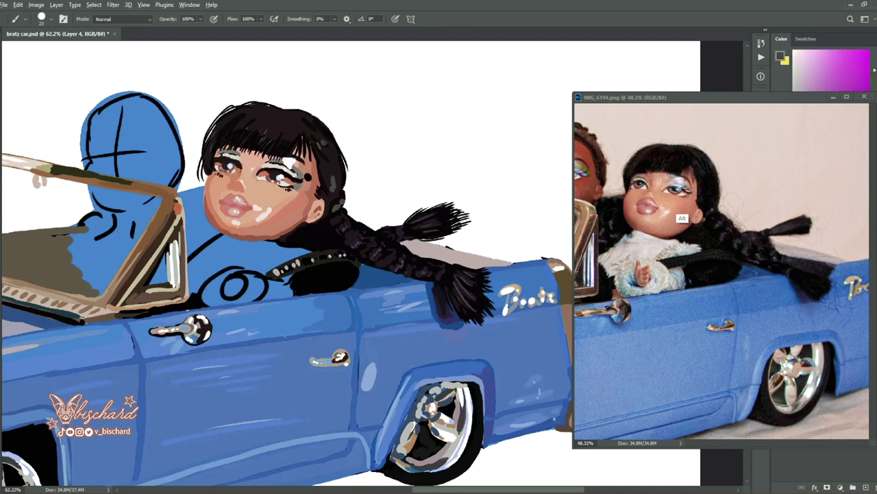
{"action": "left_click", "coordinate": [640, 205], "text": "alt"}
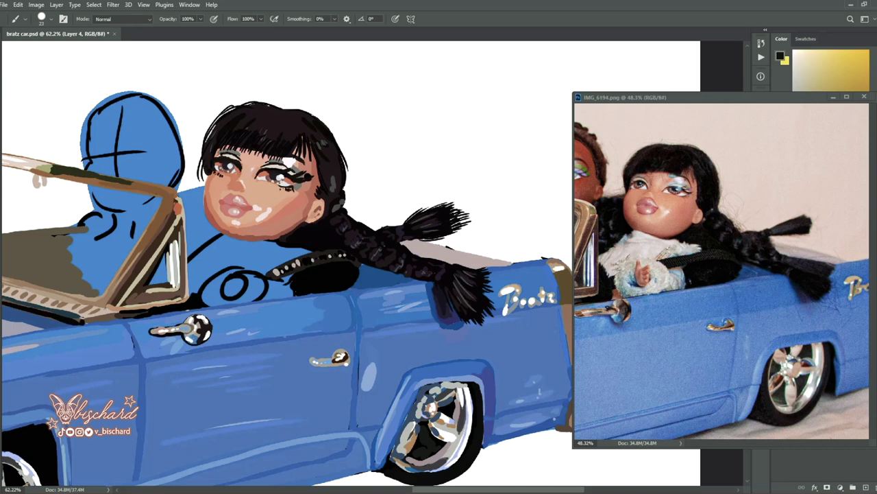
{"action": "left_click", "coordinate": [632, 225], "text": "alt"}
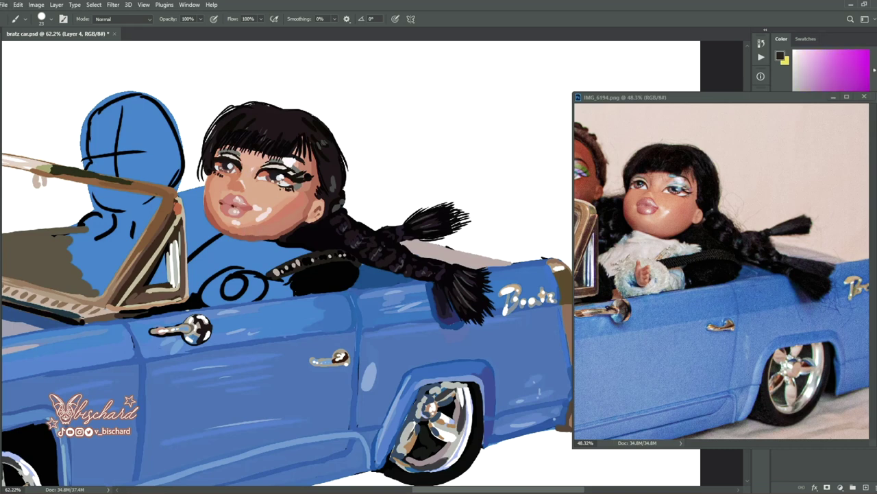
{"action": "left_click", "coordinate": [644, 264], "text": "alt"}
{"action": "left_click", "coordinate": [41, 19]}
- Fill the doll's torso and left side with light grey
{"action": "left_click_drag", "start_coordinate": [225, 237], "coordinate": [436, 244]}
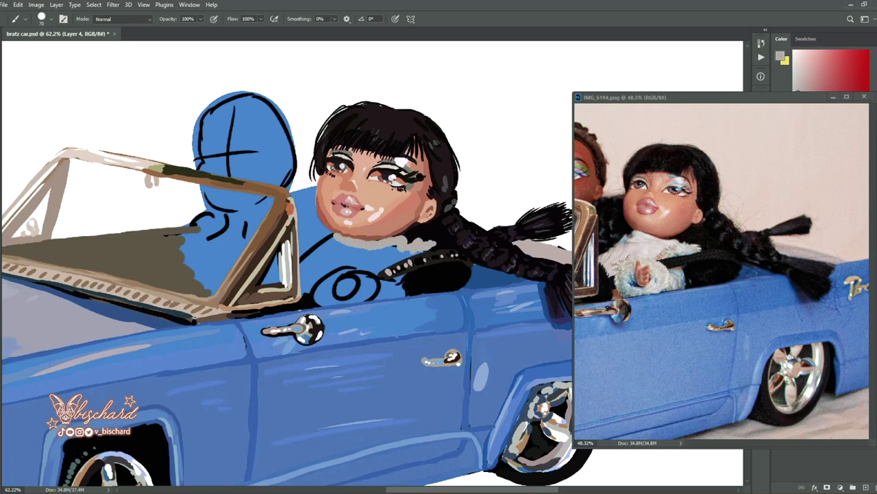
{"action": "left_click_drag", "start_coordinate": [335, 238], "coordinate": [301, 285]}
{"action": "left_click_drag", "start_coordinate": [327, 244], "coordinate": [304, 286]}
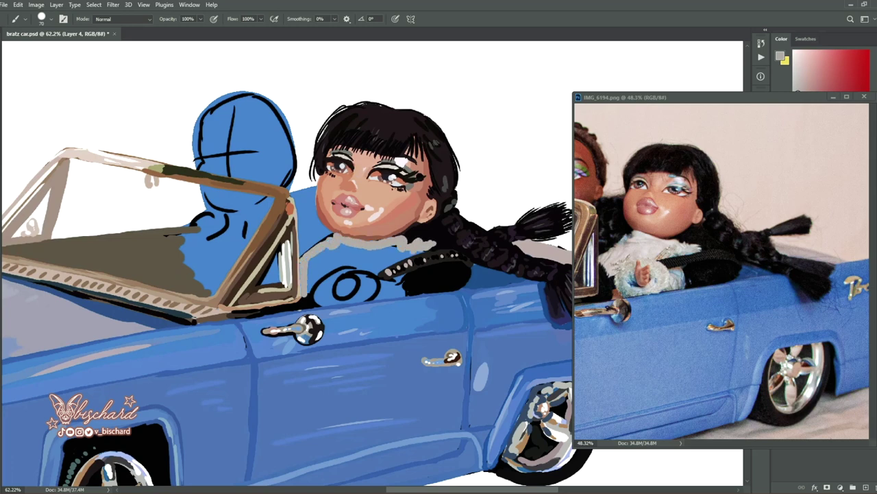
{"action": "left_click_drag", "start_coordinate": [411, 276], "coordinate": [309, 305]}
{"action": "mouse_move", "coordinate": [377, 301]}
{"action": "left_mouse_down"}
{"action": "mouse_move", "coordinate": [322, 277]}
{"action": "mouse_move", "coordinate": [321, 306]}
{"action": "mouse_move", "coordinate": [361, 298]}
{"action": "left_mouse_up"}
{"action": "left_click_drag", "start_coordinate": [376, 296], "coordinate": [405, 287]}
- Paint a teal-petalled flower emblem on the torso
{"action": "left_click", "coordinate": [636, 308], "text": "alt"}
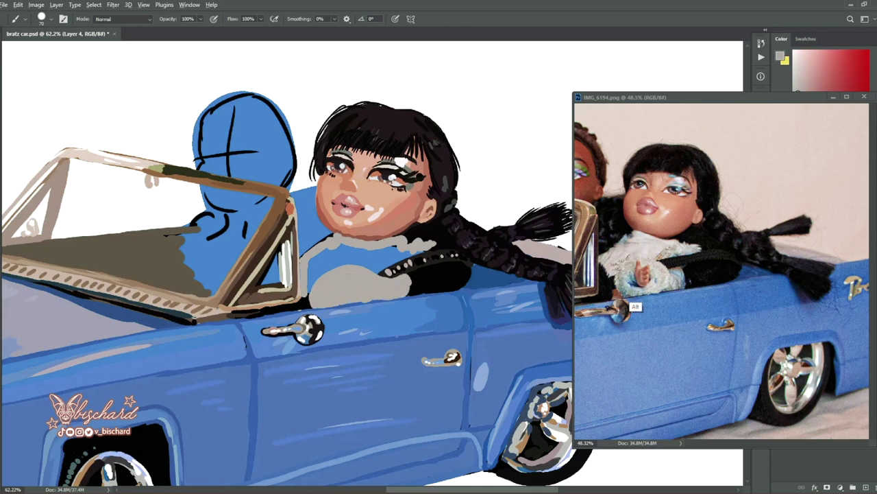
{"action": "mouse_move", "coordinate": [336, 282]}
{"action": "left_mouse_down"}
{"action": "mouse_move", "coordinate": [357, 301]}
{"action": "mouse_move", "coordinate": [362, 294]}
{"action": "mouse_move", "coordinate": [329, 303]}
{"action": "left_mouse_up"}
{"action": "left_click", "coordinate": [339, 319], "text": "alt"}
{"action": "left_click", "coordinate": [622, 303], "text": "alt"}
{"action": "mouse_move", "coordinate": [336, 268]}
{"action": "left_mouse_down"}
{"action": "mouse_move", "coordinate": [318, 288]}
{"action": "mouse_move", "coordinate": [353, 286]}
{"action": "mouse_move", "coordinate": [353, 299]}
{"action": "left_mouse_up"}
{"action": "left_click", "coordinate": [640, 291], "text": "alt"}
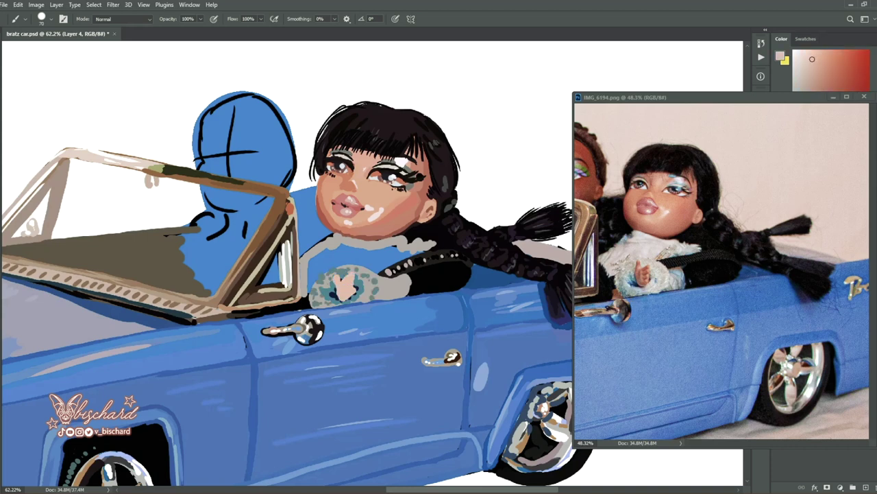
- Dab pale pinkish-white and grey-blue paint onto the jacket
{"action": "left_click", "coordinate": [634, 281], "text": "alt"}
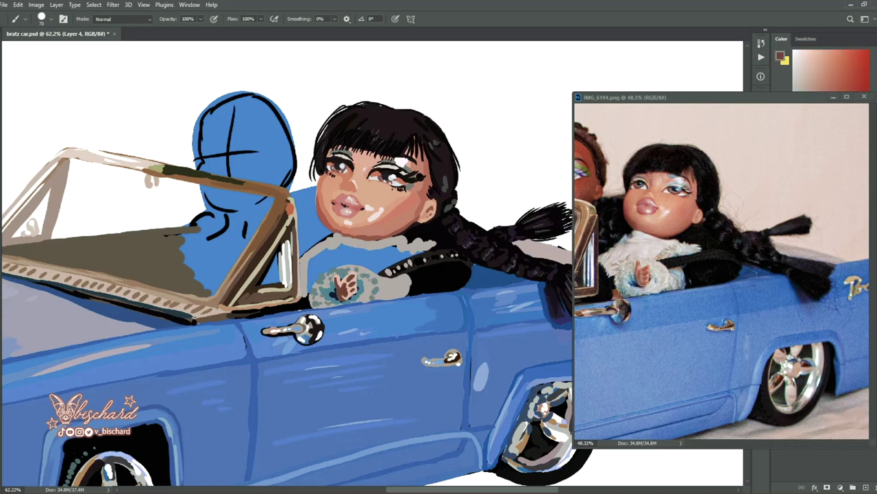
{"action": "left_click", "coordinate": [640, 296], "text": "alt"}
{"action": "left_click", "coordinate": [676, 302], "text": "alt"}
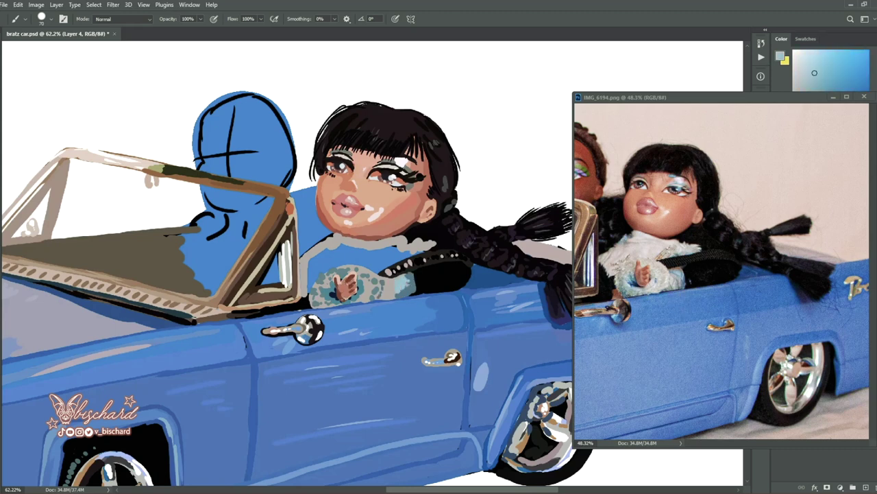
{"action": "left_click_drag", "start_coordinate": [404, 281], "coordinate": [392, 294]}
{"action": "left_click", "coordinate": [651, 271], "text": "alt"}
{"action": "left_click_drag", "start_coordinate": [325, 275], "coordinate": [321, 293]}
{"action": "left_click_drag", "start_coordinate": [361, 271], "coordinate": [360, 299]}
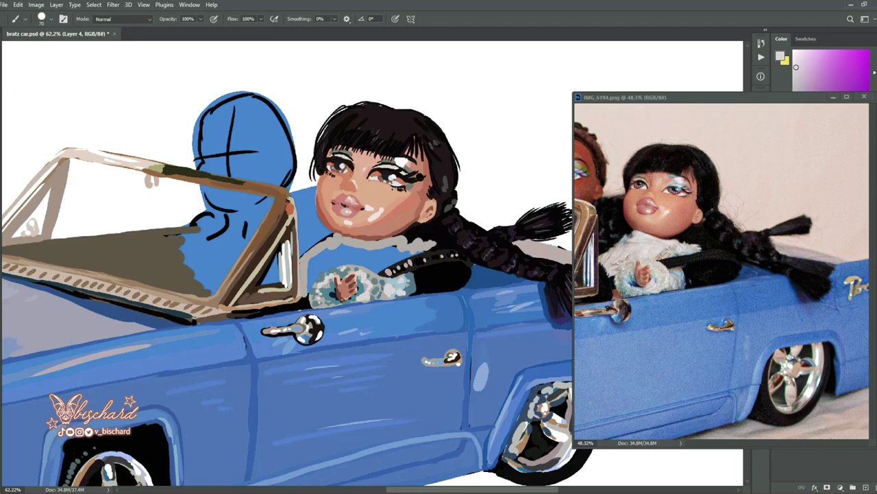
- Add pale and teal-blue fur strokes along the collar
{"action": "left_click", "coordinate": [662, 280], "text": "alt"}
{"action": "left_click_drag", "start_coordinate": [376, 268], "coordinate": [428, 240]}
{"action": "left_click", "coordinate": [675, 279], "text": "alt"}
{"action": "left_click_drag", "start_coordinate": [380, 272], "coordinate": [411, 251]}
{"action": "left_click", "coordinate": [416, 238], "text": "alt"}
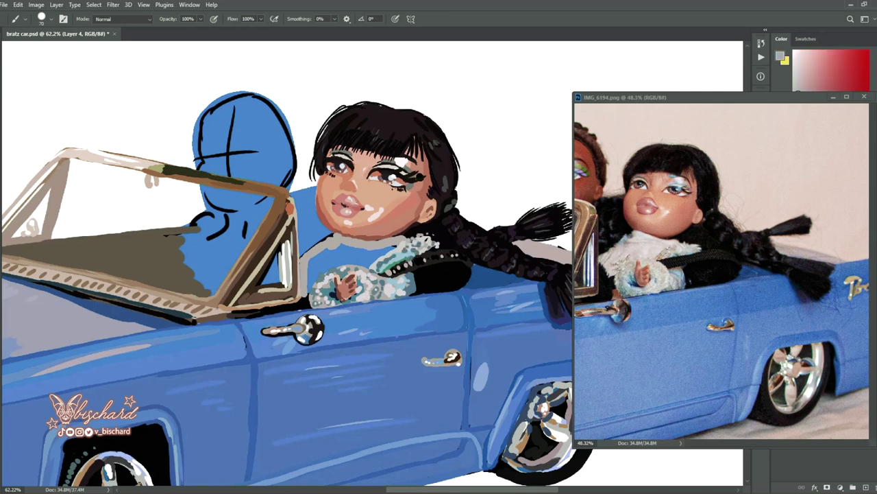
{"action": "left_click", "coordinate": [623, 266], "text": "alt"}
- Extend near-white and pale grey strokes across the jacket and the collar's left
{"action": "mouse_move", "coordinate": [305, 292]}
{"action": "left_mouse_down"}
{"action": "mouse_move", "coordinate": [328, 263]}
{"action": "mouse_move", "coordinate": [399, 243]}
{"action": "left_mouse_up"}
{"action": "mouse_move", "coordinate": [308, 266]}
{"action": "left_mouse_down"}
{"action": "mouse_move", "coordinate": [395, 242]}
{"action": "mouse_move", "coordinate": [367, 254]}
{"action": "left_mouse_up"}
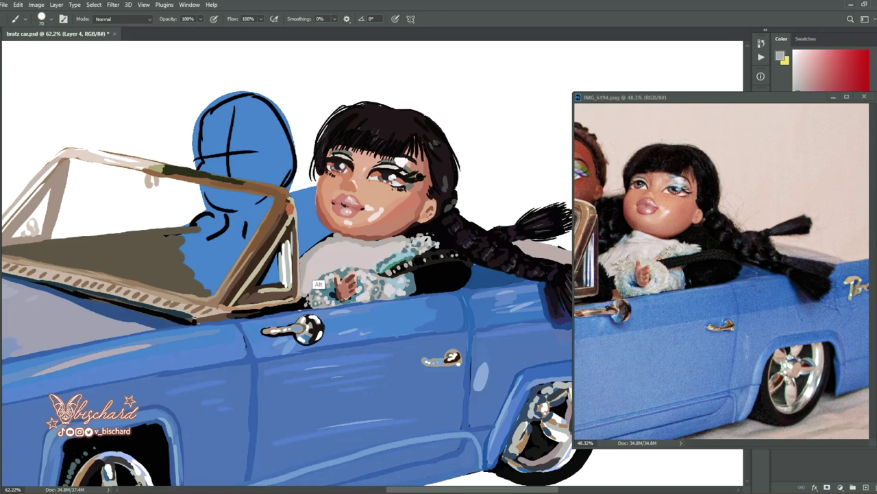
{"action": "left_click", "coordinate": [628, 259], "text": "alt"}
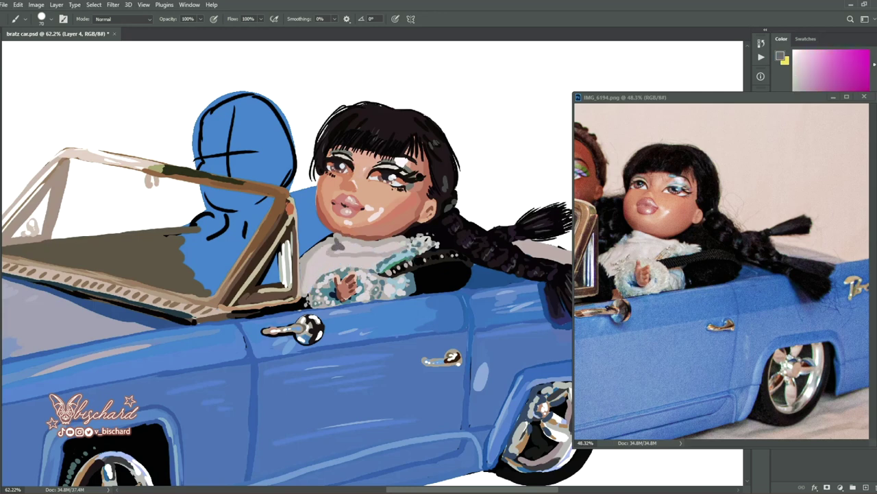
{"action": "left_click_drag", "start_coordinate": [303, 260], "coordinate": [334, 238]}
{"action": "left_click", "coordinate": [392, 272], "text": "alt"}
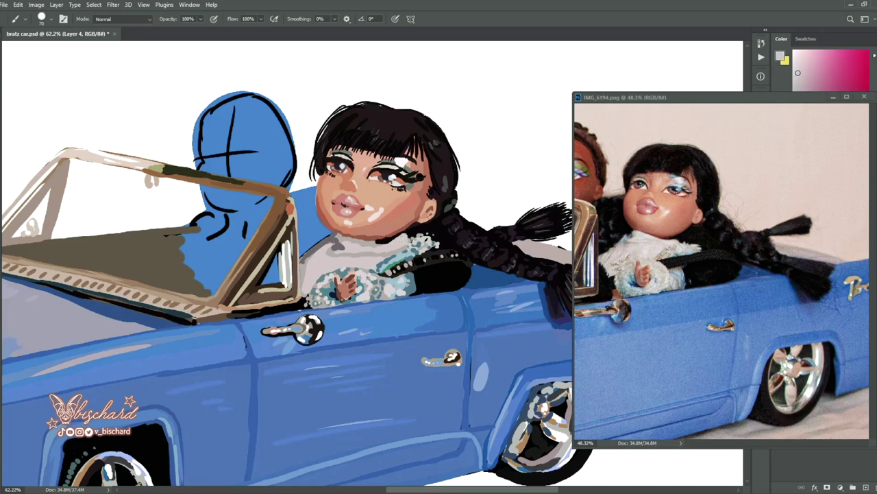
{"action": "left_click", "coordinate": [391, 239], "text": "alt"}
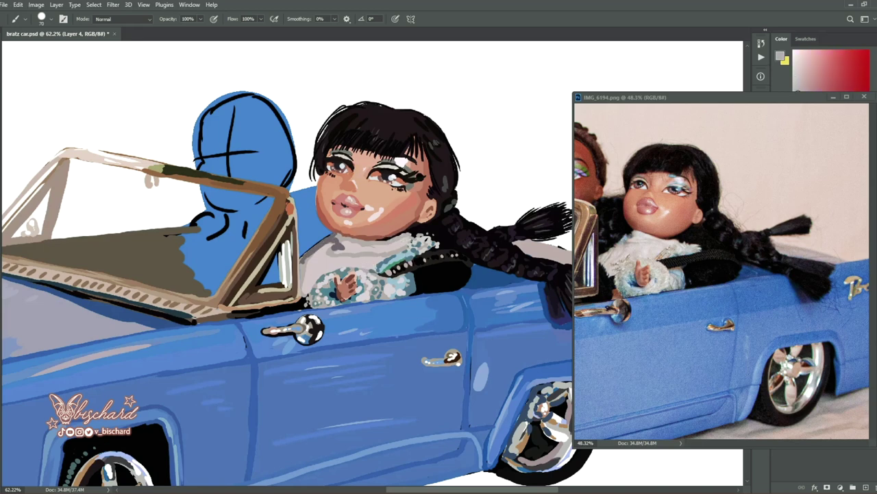
- Paint the car interior black inside the windshield beside the doll's arm
{"action": "left_click", "coordinate": [623, 271], "text": "alt"}
{"action": "mouse_move", "coordinate": [274, 255]}
{"action": "left_mouse_down"}
{"action": "mouse_move", "coordinate": [268, 283]}
{"action": "mouse_move", "coordinate": [309, 303]}
{"action": "left_mouse_up"}
{"action": "mouse_move", "coordinate": [300, 269]}
{"action": "left_mouse_down"}
{"action": "mouse_move", "coordinate": [316, 308]}
{"action": "mouse_move", "coordinate": [321, 302]}
{"action": "left_mouse_up"}
{"action": "left_click", "coordinate": [647, 206], "text": "alt"}
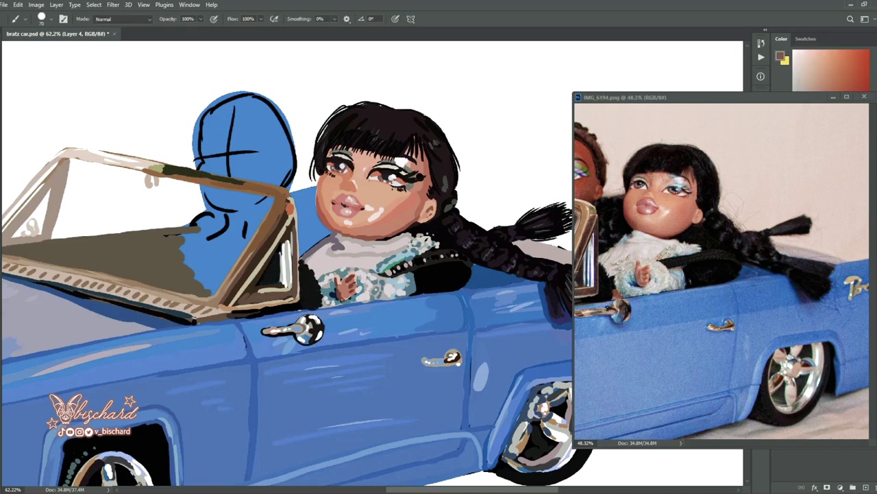
{"action": "left_click", "coordinate": [332, 270], "text": "alt"}
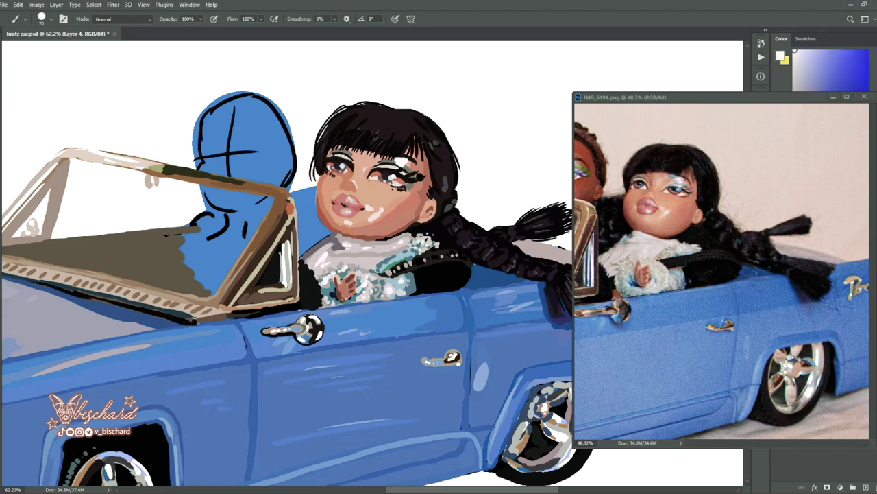
{"action": "left_click", "coordinate": [710, 296], "text": "alt"}
- Outline the doll's hair and cheek edge in black and fill the gap beside her face
{"action": "left_click_drag", "start_coordinate": [720, 275], "coordinate": [754, 261]}
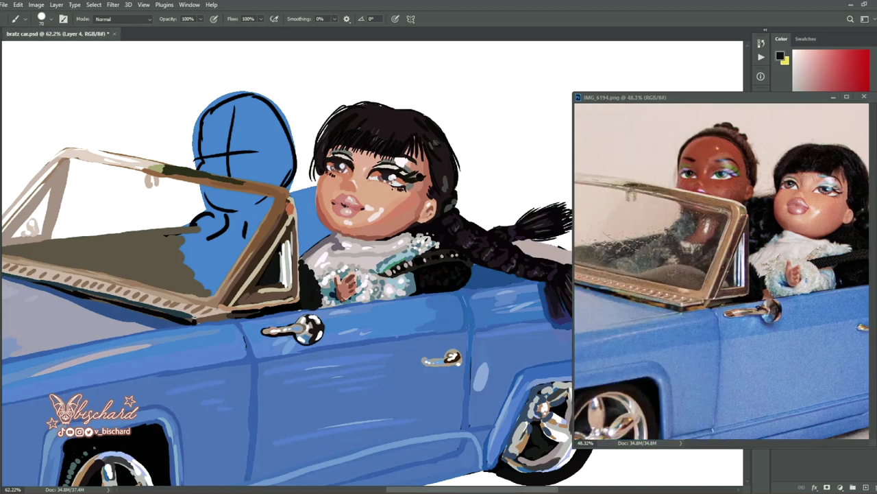
{"action": "left_click_drag", "start_coordinate": [308, 274], "coordinate": [394, 274]}
{"action": "mouse_move", "coordinate": [405, 174]}
{"action": "left_mouse_down"}
{"action": "mouse_move", "coordinate": [397, 211]}
{"action": "mouse_move", "coordinate": [411, 235]}
{"action": "mouse_move", "coordinate": [391, 255]}
{"action": "left_mouse_up"}
{"action": "mouse_move", "coordinate": [376, 189]}
{"action": "left_mouse_down"}
{"action": "mouse_move", "coordinate": [385, 254]}
{"action": "mouse_move", "coordinate": [409, 237]}
{"action": "left_mouse_up"}
- Outline the blue sketched head behind the windshield in terracotta orange
{"action": "left_click", "coordinate": [540, 223], "text": "alt"}
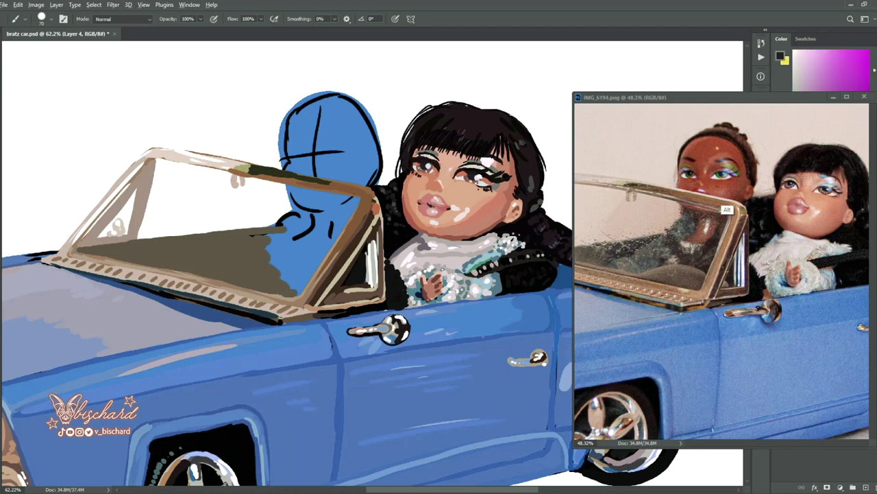
{"action": "left_click", "coordinate": [729, 210], "text": "alt"}
{"action": "left_click_drag", "start_coordinate": [284, 147], "coordinate": [380, 162]}
{"action": "mouse_move", "coordinate": [284, 143]}
{"action": "left_mouse_down"}
{"action": "mouse_move", "coordinate": [286, 163]}
{"action": "mouse_move", "coordinate": [317, 103]}
{"action": "left_mouse_up"}
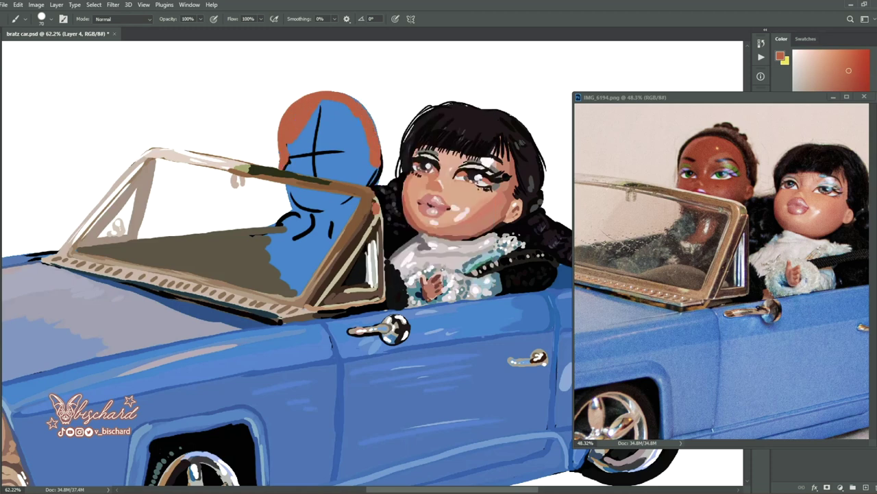
{"action": "left_click_drag", "start_coordinate": [369, 186], "coordinate": [381, 158]}
{"action": "mouse_move", "coordinate": [282, 184]}
{"action": "left_mouse_down"}
{"action": "mouse_move", "coordinate": [331, 205]}
{"action": "mouse_move", "coordinate": [308, 236]}
{"action": "mouse_move", "coordinate": [331, 237]}
{"action": "left_mouse_up"}
- Shade below the second head with dark brown and grey strokes
{"action": "left_click", "coordinate": [713, 236], "text": "alt"}
{"action": "left_click", "coordinate": [697, 260], "text": "alt"}
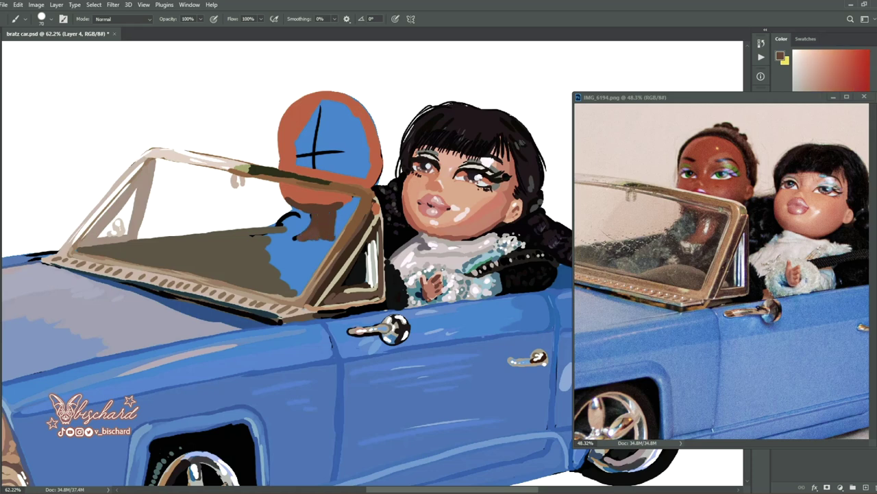
{"action": "left_click", "coordinate": [684, 247], "text": "alt"}
{"action": "left_click_drag", "start_coordinate": [279, 218], "coordinate": [307, 231]}
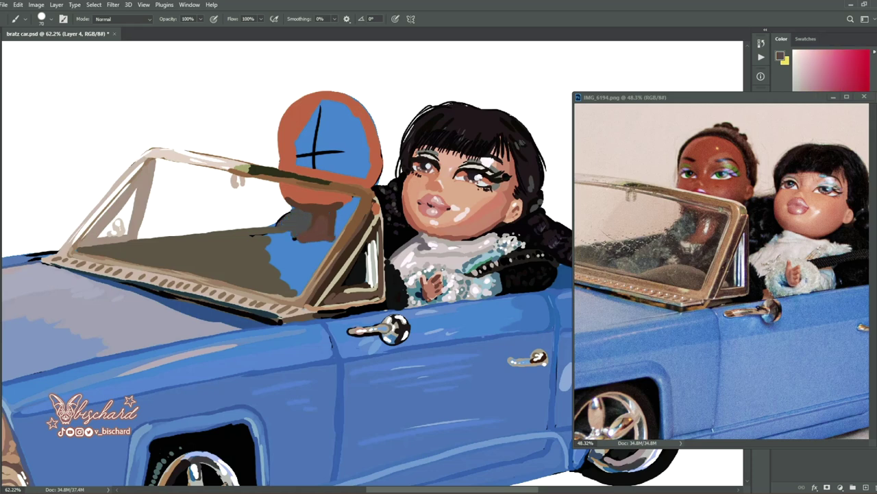
{"action": "mouse_move", "coordinate": [308, 274]}
{"action": "left_mouse_down"}
{"action": "mouse_move", "coordinate": [388, 275]}
{"action": "mouse_move", "coordinate": [388, 265]}
{"action": "left_mouse_up"}
{"action": "left_click_drag", "start_coordinate": [315, 278], "coordinate": [389, 299]}
- Shade the lower-left car interior with sampled brown and olive tones
{"action": "left_click", "coordinate": [660, 301], "text": "alt"}
{"action": "left_click_drag", "start_coordinate": [322, 273], "coordinate": [411, 295]}
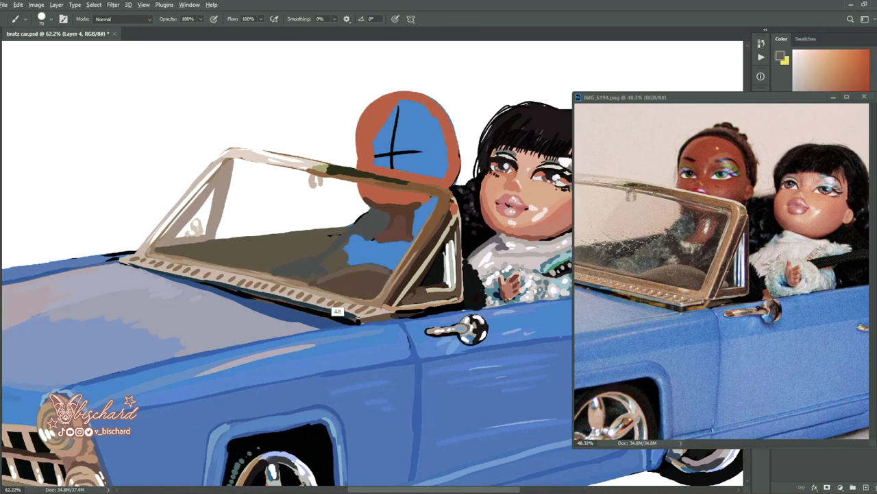
{"action": "left_click", "coordinate": [338, 311], "text": "alt"}
{"action": "left_click_drag", "start_coordinate": [185, 260], "coordinate": [263, 269]}
{"action": "left_click_drag", "start_coordinate": [205, 260], "coordinate": [305, 280]}
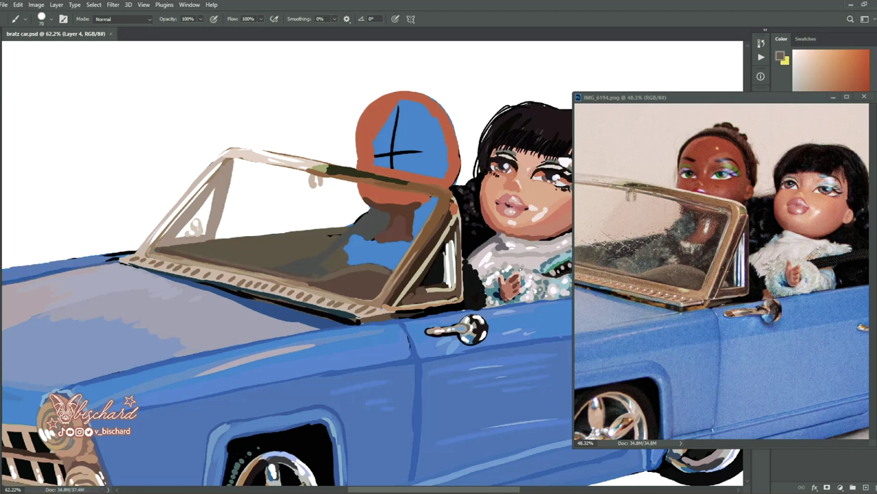
- Paint dark grey diagonal strokes across the car interior
{"action": "left_click", "coordinate": [671, 278], "text": "alt"}
{"action": "left_click_drag", "start_coordinate": [362, 235], "coordinate": [338, 264]}
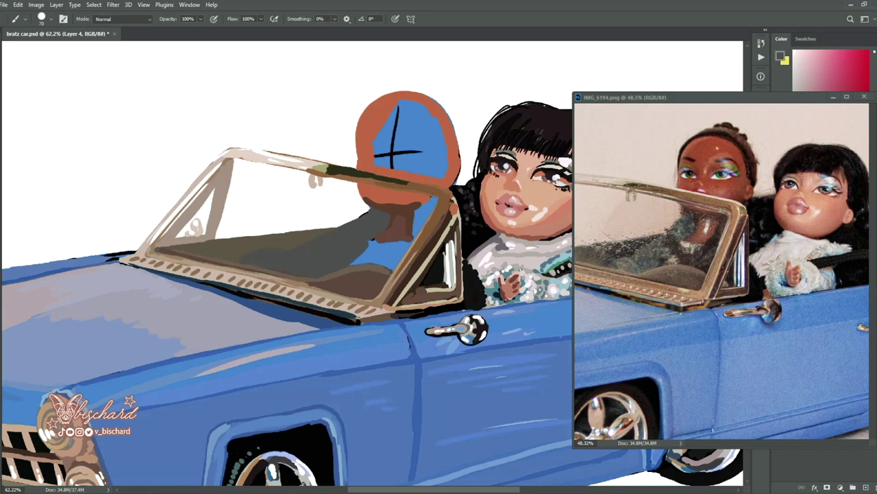
{"action": "left_click", "coordinate": [675, 278], "text": "alt"}
{"action": "left_click_drag", "start_coordinate": [328, 233], "coordinate": [341, 265]}
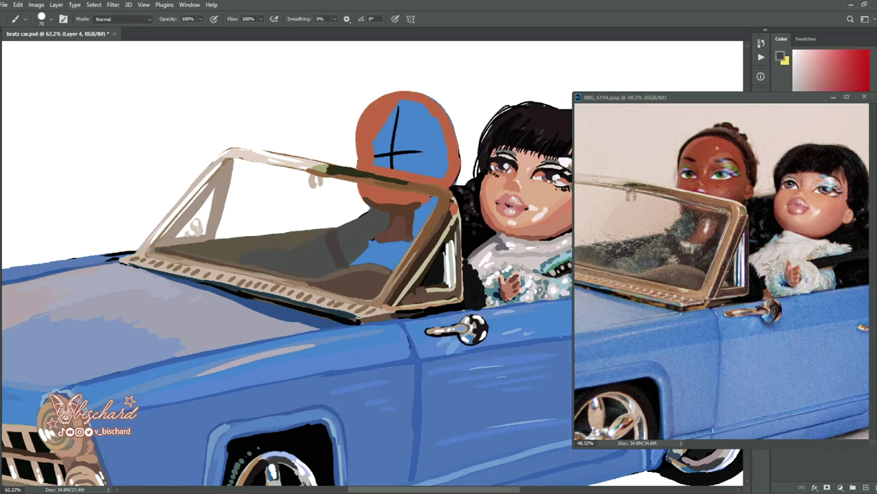
{"action": "mouse_move", "coordinate": [329, 234]}
{"action": "left_mouse_down"}
{"action": "mouse_move", "coordinate": [379, 263]}
{"action": "mouse_move", "coordinate": [409, 239]}
{"action": "mouse_move", "coordinate": [382, 265]}
{"action": "left_mouse_up"}
- Add tan, near-black and light highlight strokes to the interior near the windshield frame
{"action": "left_click", "coordinate": [362, 299], "text": "alt"}
{"action": "left_click", "coordinate": [652, 272], "text": "alt"}
{"action": "left_click_drag", "start_coordinate": [417, 210], "coordinate": [411, 246]}
{"action": "left_click_drag", "start_coordinate": [437, 198], "coordinate": [421, 235]}
{"action": "left_click", "coordinate": [410, 273], "text": "alt"}
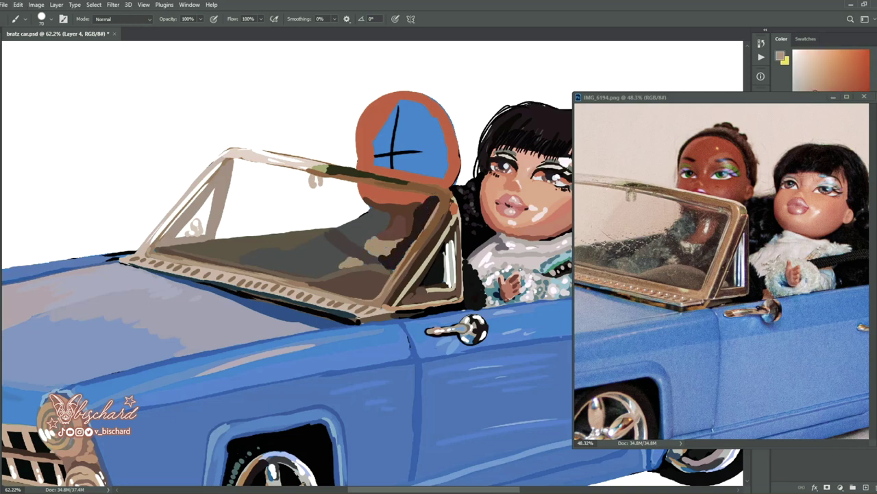
{"action": "left_click", "coordinate": [359, 279], "text": "alt"}
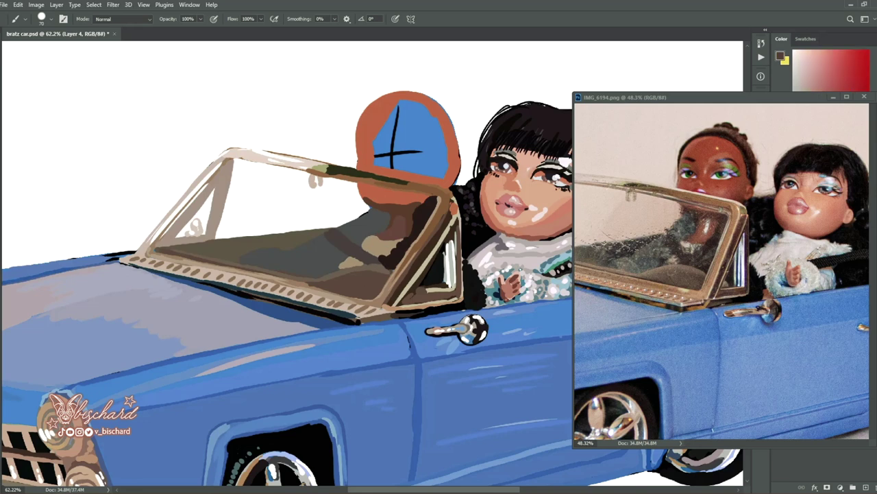
{"action": "left_click", "coordinate": [642, 292], "text": "alt"}
{"action": "left_click_drag", "start_coordinate": [268, 265], "coordinate": [324, 240]}
{"action": "left_click_drag", "start_coordinate": [350, 229], "coordinate": [381, 221]}
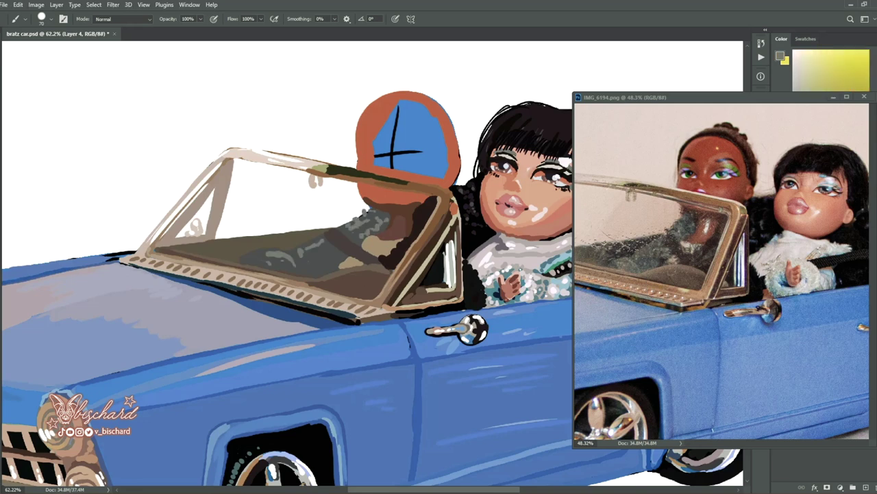
- Outline the second doll's head in dark red-brown and rough in two oval eye shapes
{"action": "left_click", "coordinate": [689, 267], "text": "alt"}
{"action": "left_click", "coordinate": [731, 208], "text": "alt"}
{"action": "mouse_move", "coordinate": [453, 165]}
{"action": "left_mouse_down"}
{"action": "mouse_move", "coordinate": [444, 185]}
{"action": "mouse_move", "coordinate": [455, 182]}
{"action": "left_mouse_up"}
{"action": "mouse_move", "coordinate": [451, 137]}
{"action": "left_mouse_down"}
{"action": "mouse_move", "coordinate": [450, 176]}
{"action": "mouse_move", "coordinate": [363, 196]}
{"action": "mouse_move", "coordinate": [414, 200]}
{"action": "left_mouse_up"}
{"action": "left_click", "coordinate": [729, 213], "text": "alt"}
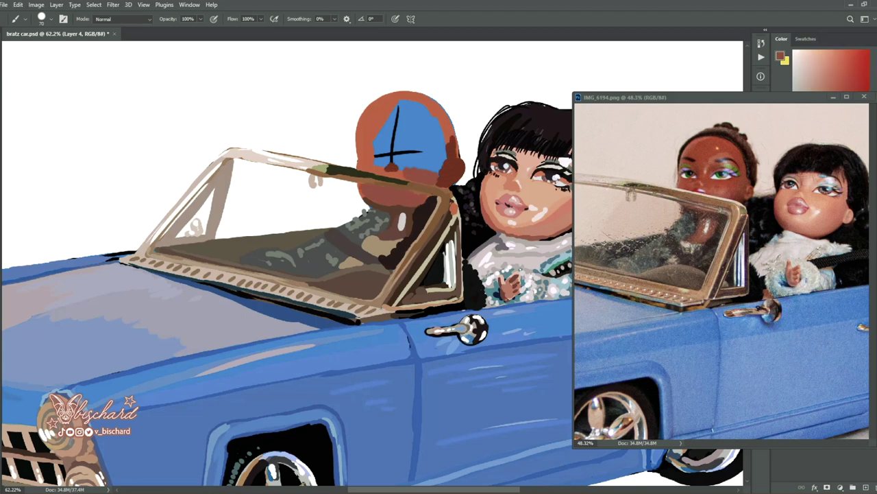
{"action": "mouse_move", "coordinate": [362, 195]}
{"action": "left_mouse_down"}
{"action": "mouse_move", "coordinate": [404, 171]}
{"action": "mouse_move", "coordinate": [362, 121]}
{"action": "mouse_move", "coordinate": [449, 141]}
{"action": "mouse_move", "coordinate": [445, 177]}
{"action": "left_mouse_up"}
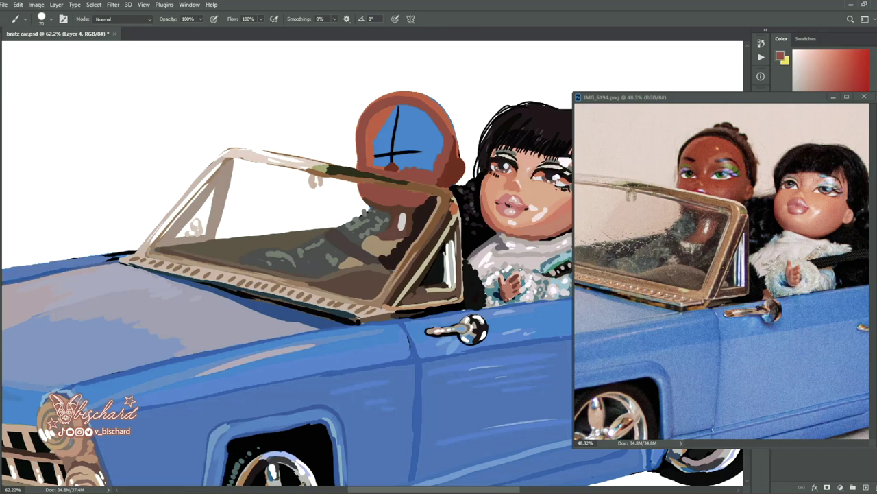
{"action": "left_click", "coordinate": [370, 209], "text": "alt"}
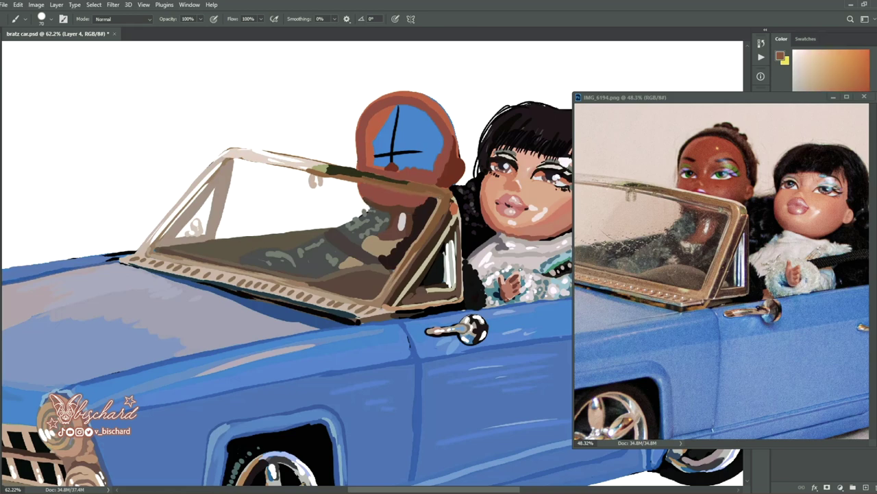
{"action": "left_click", "coordinate": [719, 201], "text": "alt"}
- Cover the left doll's blue face with orange-brown skin and dark eye sockets
{"action": "mouse_move", "coordinate": [403, 147]}
{"action": "left_mouse_down"}
{"action": "mouse_move", "coordinate": [432, 155]}
{"action": "mouse_move", "coordinate": [365, 156]}
{"action": "left_mouse_up"}
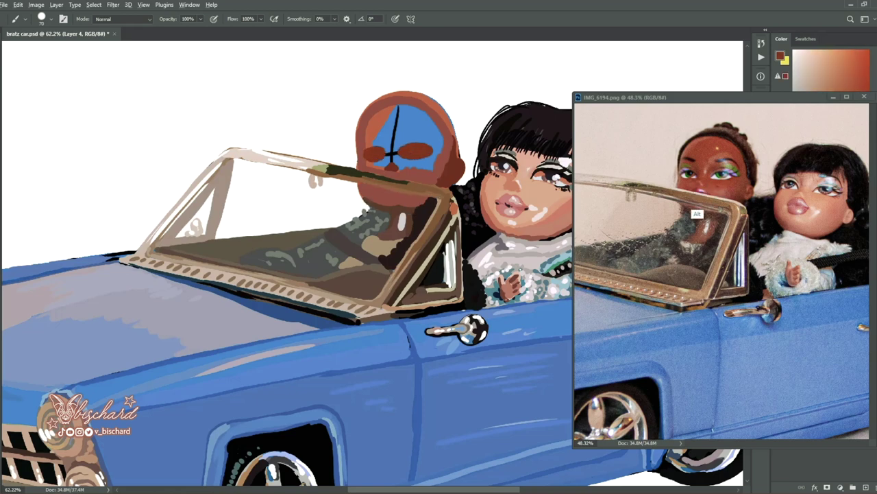
{"action": "left_click", "coordinate": [696, 214], "text": "alt"}
{"action": "left_click", "coordinate": [391, 211], "text": "alt"}
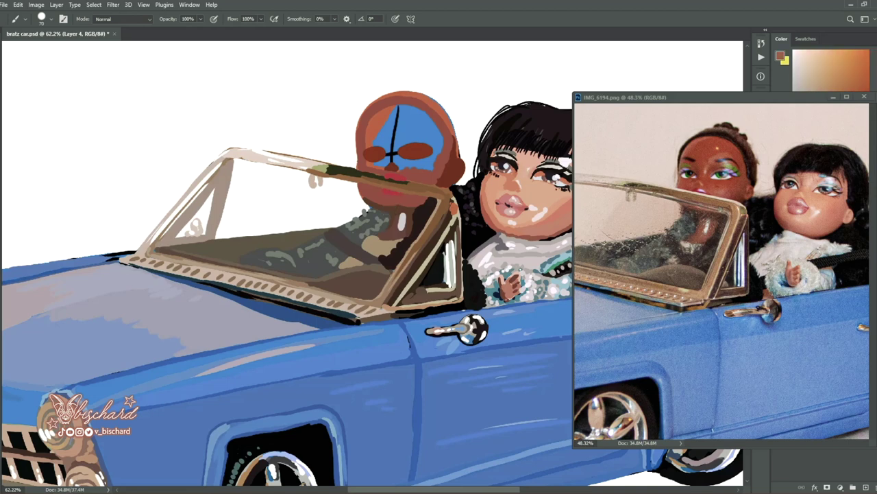
{"action": "left_click", "coordinate": [418, 184], "text": "alt"}
{"action": "left_click", "coordinate": [695, 204], "text": "alt"}
{"action": "left_click_drag", "start_coordinate": [392, 151], "coordinate": [443, 125]}
{"action": "left_click_drag", "start_coordinate": [406, 150], "coordinate": [433, 154]}
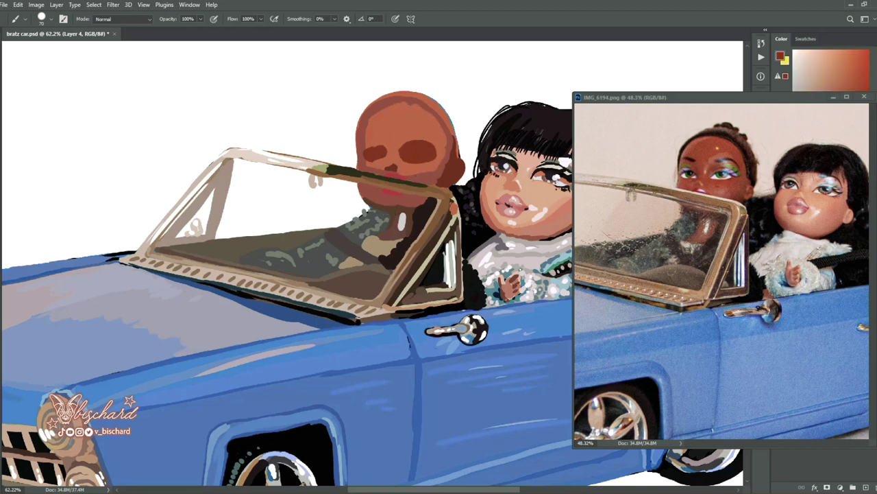
{"action": "mouse_move", "coordinate": [368, 151]}
{"action": "left_mouse_down"}
{"action": "mouse_move", "coordinate": [388, 154]}
{"action": "mouse_move", "coordinate": [398, 107]}
{"action": "left_mouse_up"}
- Shade the forehead and right side of the head in darker, redder browns
{"action": "left_click", "coordinate": [688, 173], "text": "alt"}
{"action": "left_click_drag", "start_coordinate": [397, 145], "coordinate": [426, 130]}
{"action": "left_click", "coordinate": [701, 170], "text": "alt"}
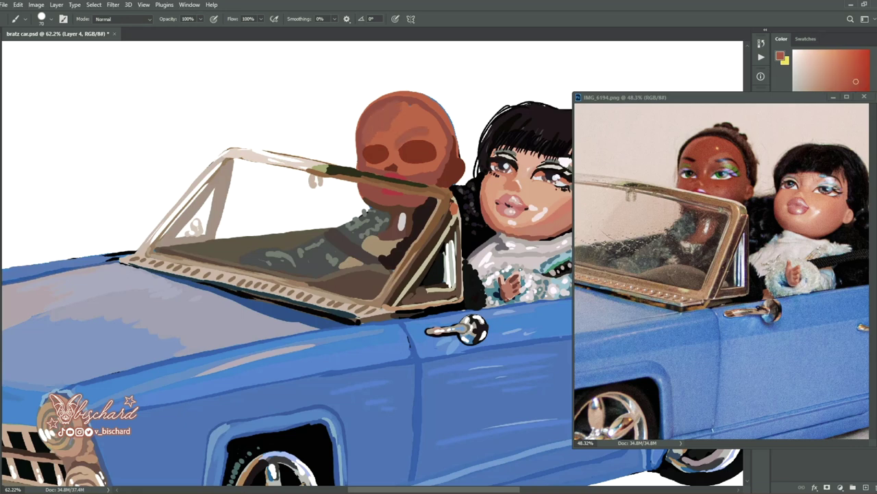
{"action": "mouse_move", "coordinate": [376, 144]}
{"action": "left_mouse_down"}
{"action": "mouse_move", "coordinate": [414, 109]}
{"action": "mouse_move", "coordinate": [432, 126]}
{"action": "left_mouse_up"}
{"action": "mouse_move", "coordinate": [411, 141]}
{"action": "left_mouse_down"}
{"action": "mouse_move", "coordinate": [441, 137]}
{"action": "mouse_move", "coordinate": [442, 147]}
{"action": "left_mouse_up"}
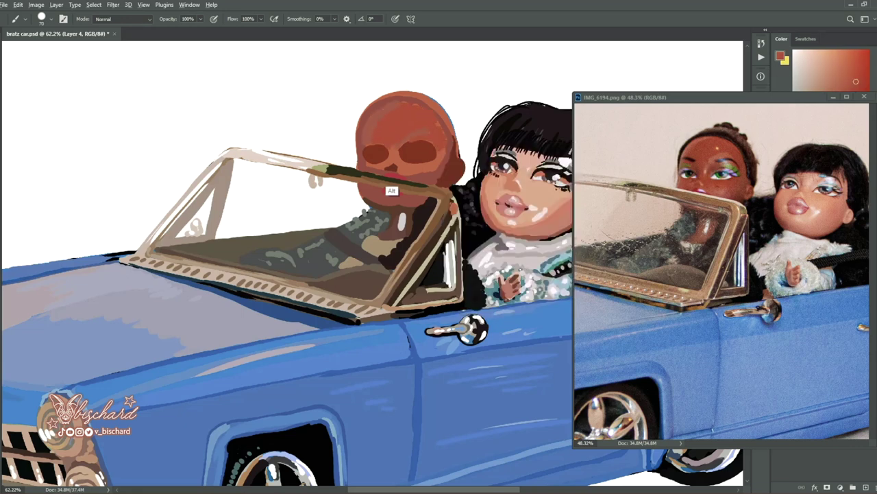
{"action": "left_click", "coordinate": [460, 253], "text": "alt"}
- Paint near-black hair around the head with a bun on top
{"action": "left_click", "coordinate": [682, 173], "text": "alt"}
{"action": "mouse_move", "coordinate": [353, 147]}
{"action": "left_mouse_down"}
{"action": "mouse_move", "coordinate": [374, 92]}
{"action": "mouse_move", "coordinate": [449, 96]}
{"action": "mouse_move", "coordinate": [456, 157]}
{"action": "left_mouse_up"}
{"action": "left_click_drag", "start_coordinate": [418, 93], "coordinate": [449, 148]}
{"action": "mouse_move", "coordinate": [357, 130]}
{"action": "left_mouse_down"}
{"action": "mouse_move", "coordinate": [418, 89]}
{"action": "mouse_move", "coordinate": [446, 99]}
{"action": "left_mouse_up"}
{"action": "left_click_drag", "start_coordinate": [442, 103], "coordinate": [456, 154]}
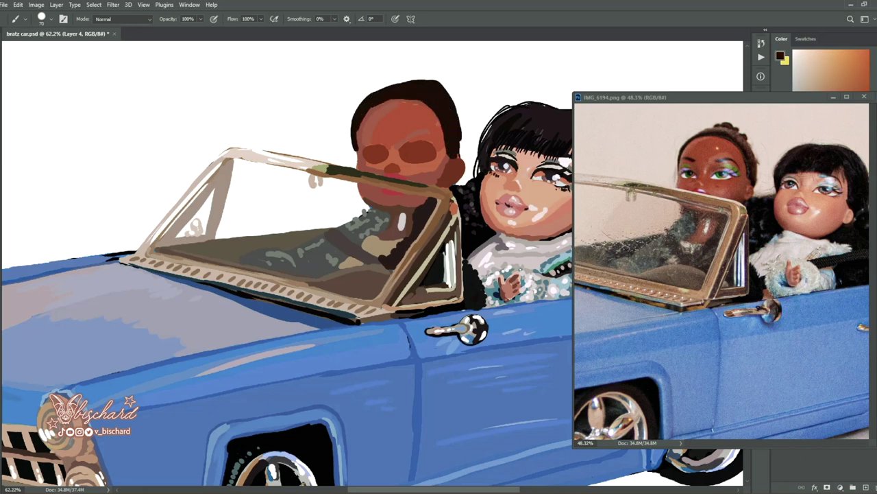
{"action": "left_click_drag", "start_coordinate": [449, 96], "coordinate": [464, 151]}
{"action": "mouse_move", "coordinate": [370, 93]}
{"action": "left_mouse_down"}
{"action": "mouse_move", "coordinate": [439, 69]}
{"action": "mouse_move", "coordinate": [454, 99]}
{"action": "mouse_move", "coordinate": [431, 85]}
{"action": "mouse_move", "coordinate": [460, 130]}
{"action": "left_mouse_up"}
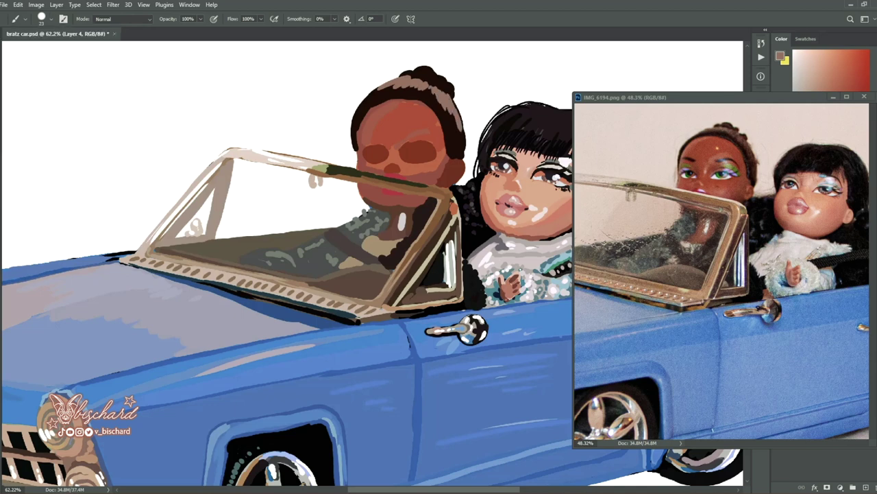
{"action": "left_click", "coordinate": [702, 215], "text": "alt"}
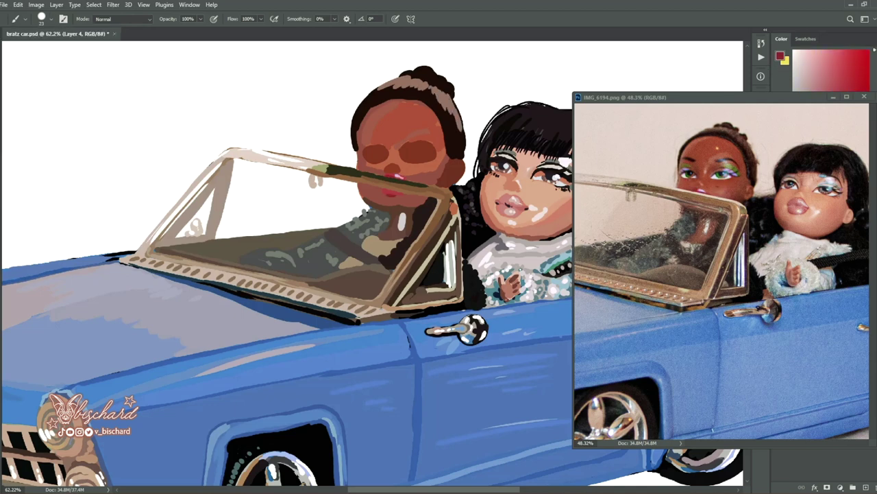
{"action": "left_click", "coordinate": [718, 207], "text": "alt"}
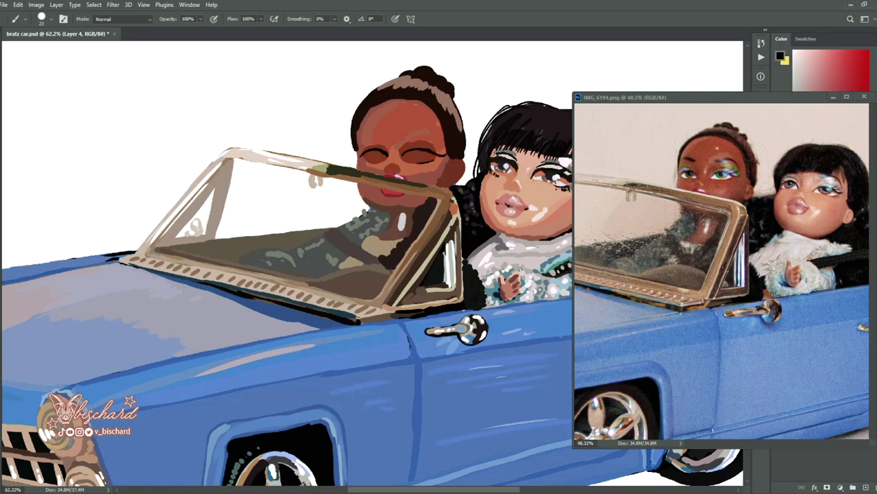
- Paint olive-green eyeshadow and white eyes on the second doll
{"action": "left_click", "coordinate": [697, 170], "text": "alt"}
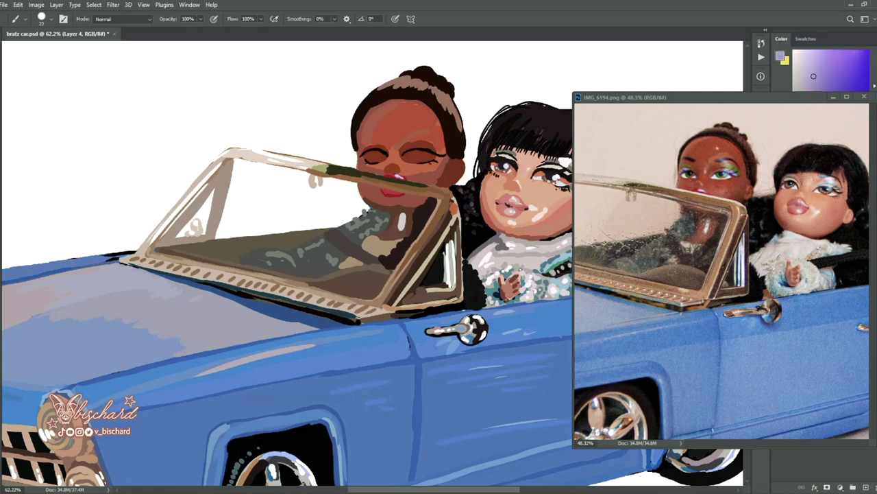
{"action": "left_click", "coordinate": [720, 194], "text": "alt"}
{"action": "mouse_move", "coordinate": [425, 146]}
{"action": "left_mouse_down"}
{"action": "mouse_move", "coordinate": [439, 145]}
{"action": "mouse_move", "coordinate": [414, 135]}
{"action": "left_mouse_up"}
{"action": "left_click", "coordinate": [687, 183], "text": "alt"}
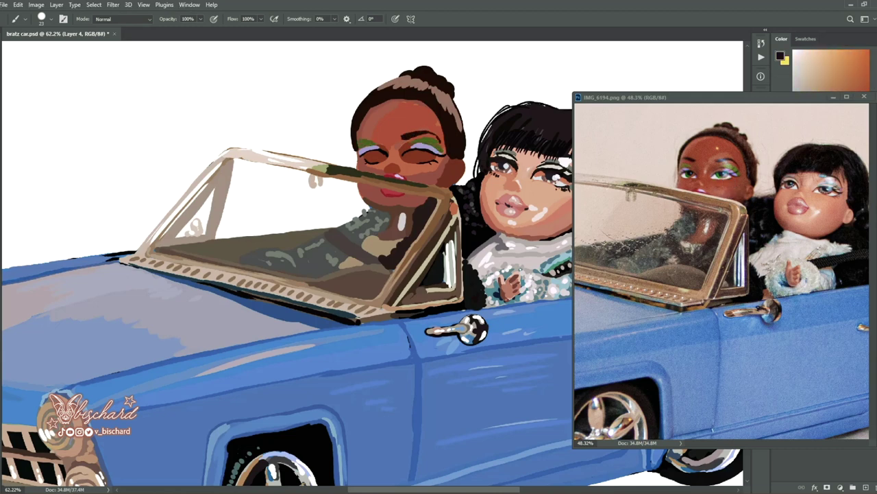
{"action": "left_click", "coordinate": [685, 194], "text": "alt"}
{"action": "left_click_drag", "start_coordinate": [365, 155], "coordinate": [432, 152]}
- Add purple eyeshadow, dark green irises and a peach forehead highlight to the left doll
{"action": "left_click", "coordinate": [727, 167], "text": "alt"}
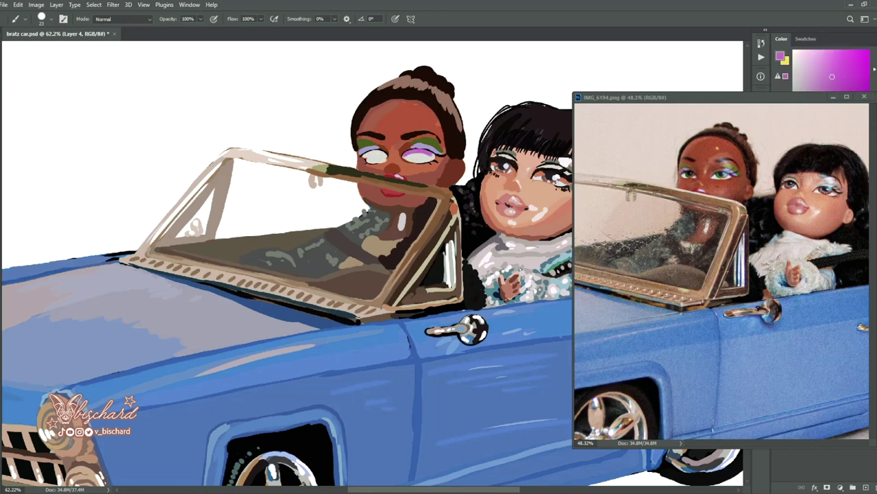
{"action": "left_click", "coordinate": [516, 188], "text": "alt"}
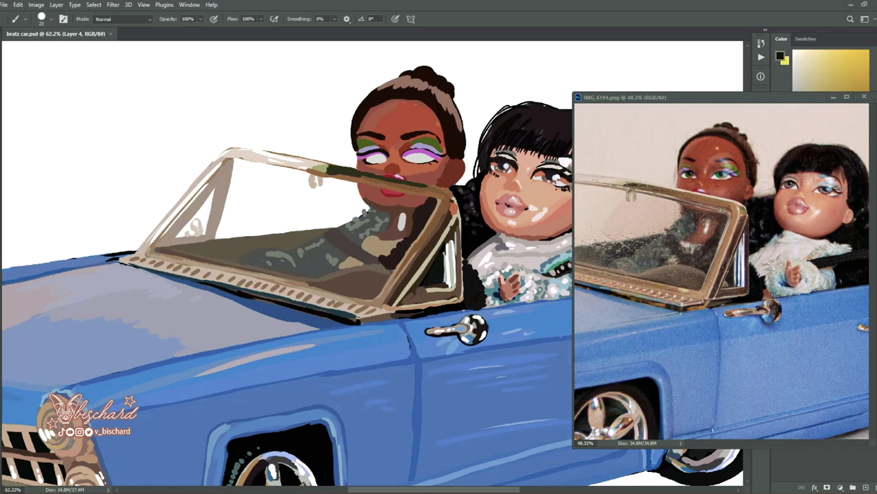
{"action": "left_click", "coordinate": [686, 200], "text": "alt"}
{"action": "left_click", "coordinate": [727, 200], "text": "alt"}
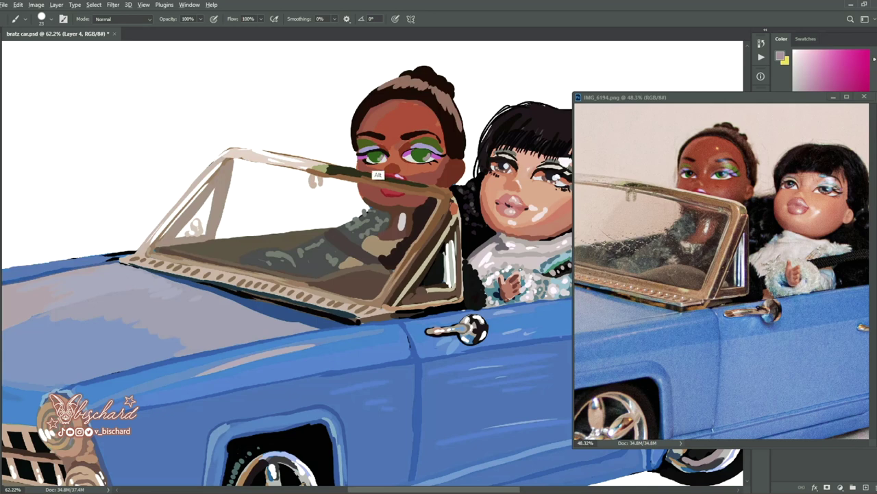
{"action": "left_click", "coordinate": [378, 175], "text": "alt"}
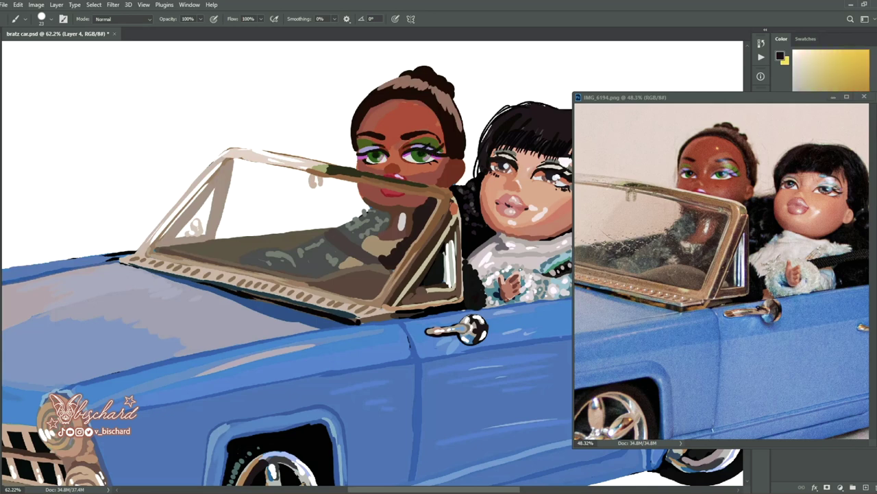
{"action": "left_click", "coordinate": [717, 141], "text": "alt"}
{"action": "left_click", "coordinate": [416, 116]}
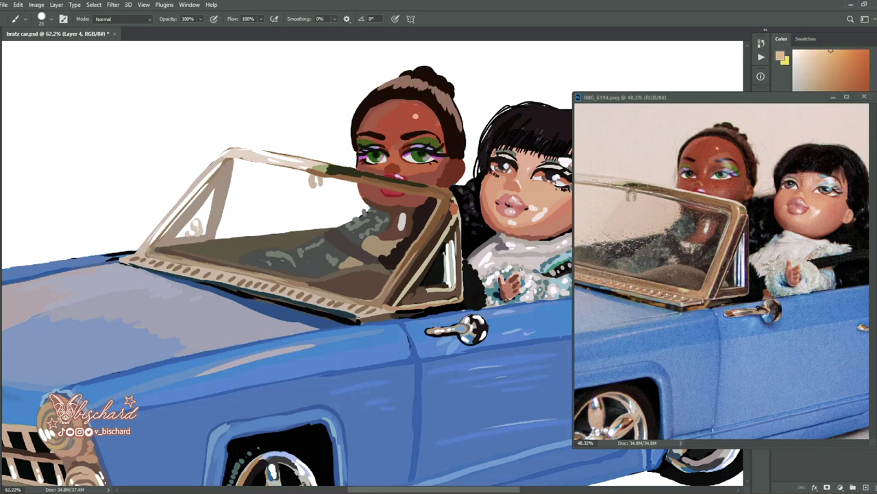
- Fill the windshield interior with a very dark colour using the Paint Bucket
{"action": "left_click", "coordinate": [750, 204], "text": "alt"}
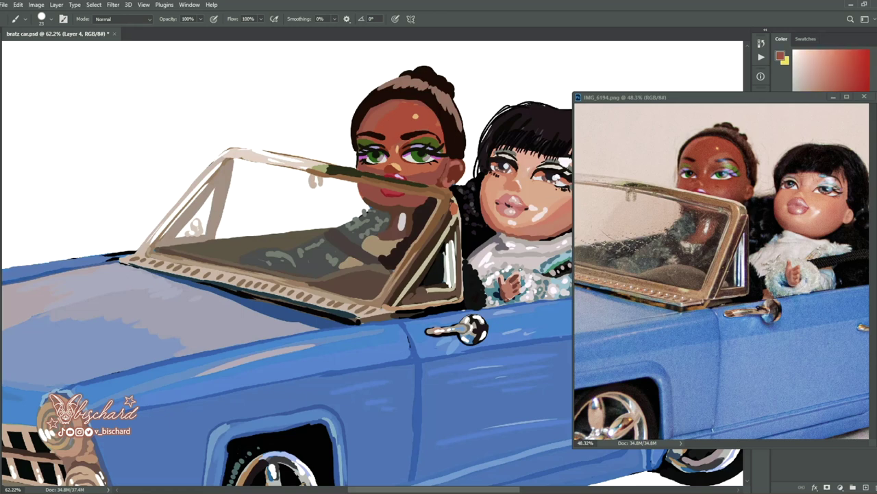
{"action": "left_click", "coordinate": [450, 180], "text": "alt"}
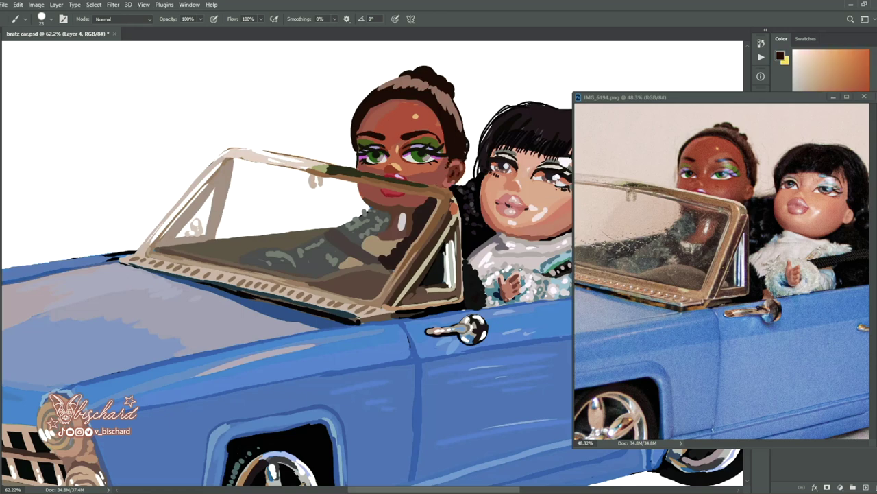
{"action": "left_click", "coordinate": [389, 117], "text": "alt"}
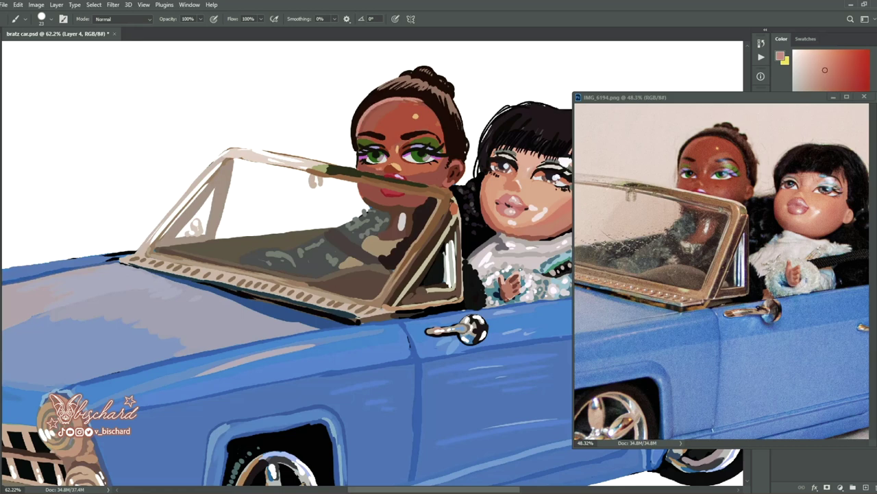
{"action": "left_click", "coordinate": [691, 272], "text": "alt"}
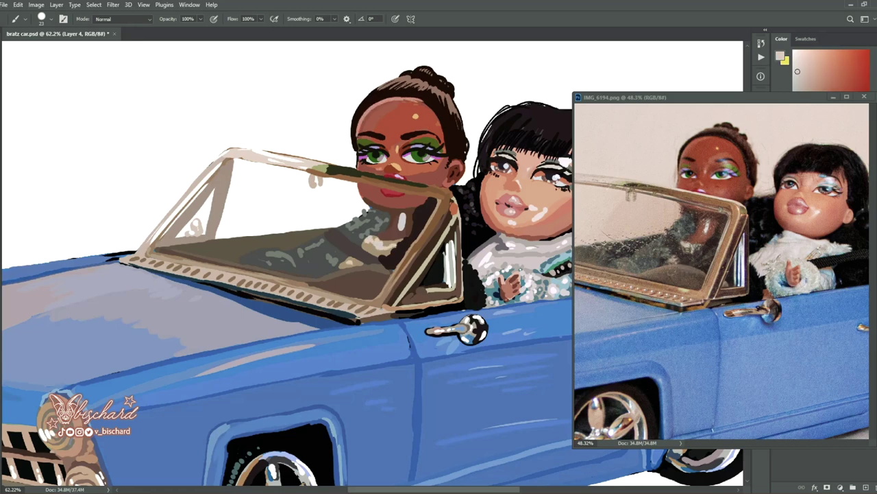
{"action": "left_click", "coordinate": [668, 258], "text": "alt"}
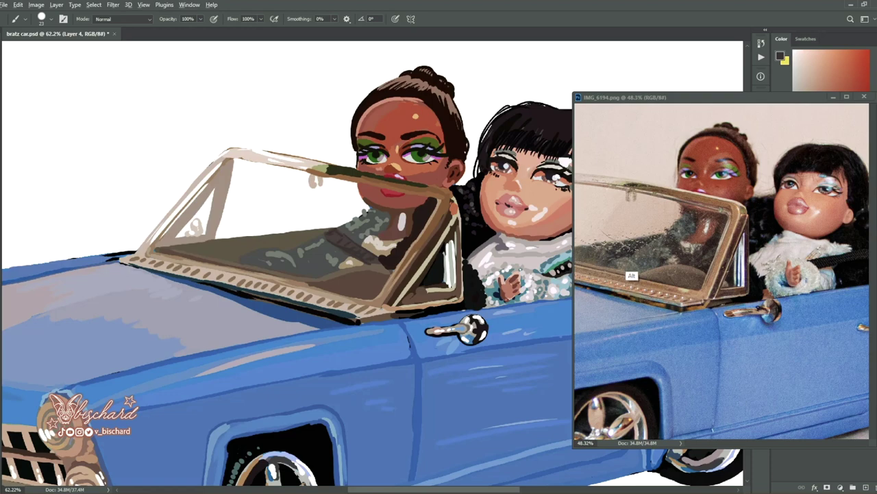
{"action": "key", "text": "g"}
{"action": "left_click", "coordinate": [240, 247]}
- Paint white eyeliner above the right doll's eyes
{"action": "scroll", "coordinate": [739, 71], "scroll_direction": "up", "scroll_amount": 2}
{"action": "scroll", "coordinate": [739, 70], "scroll_direction": "up", "scroll_amount": 1}
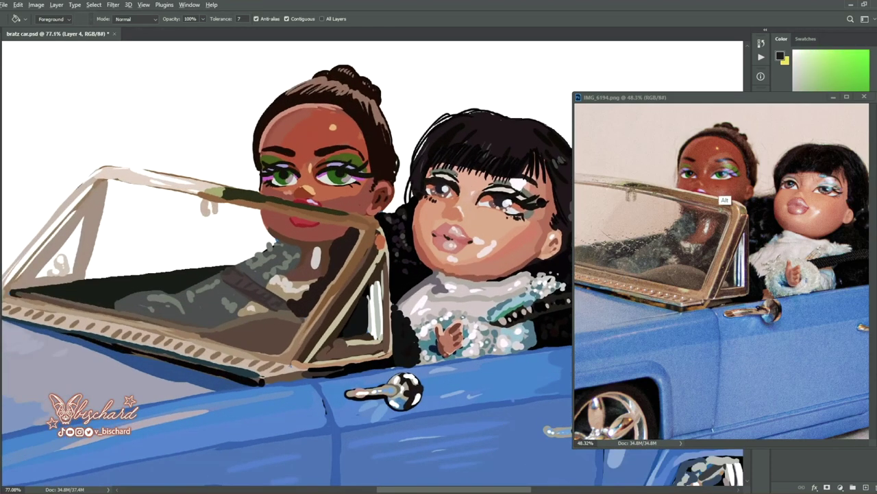
{"action": "left_click", "coordinate": [725, 200], "text": "alt"}
{"action": "key", "text": "b"}
{"action": "left_click", "coordinate": [496, 219], "text": "alt"}
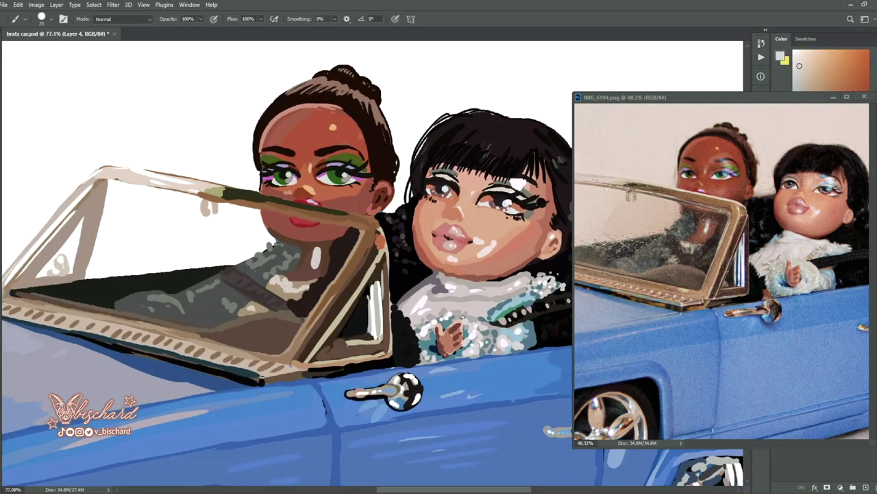
{"action": "left_click_drag", "start_coordinate": [478, 195], "coordinate": [543, 202]}
{"action": "left_click_drag", "start_coordinate": [425, 175], "coordinate": [461, 184]}
- Add a grey stroke under the right doll's eye and pick up red-brown and skin tones
{"action": "left_click", "coordinate": [525, 216], "text": "alt"}
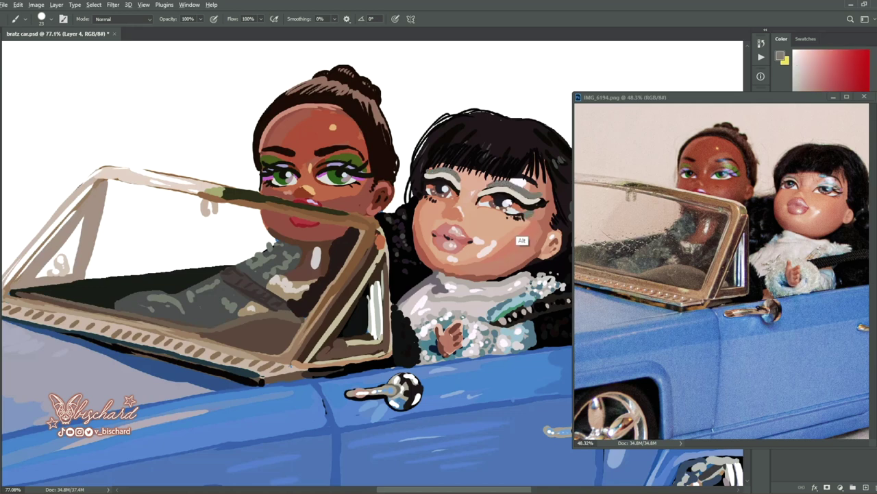
{"action": "left_click_drag", "start_coordinate": [506, 218], "coordinate": [525, 216]}
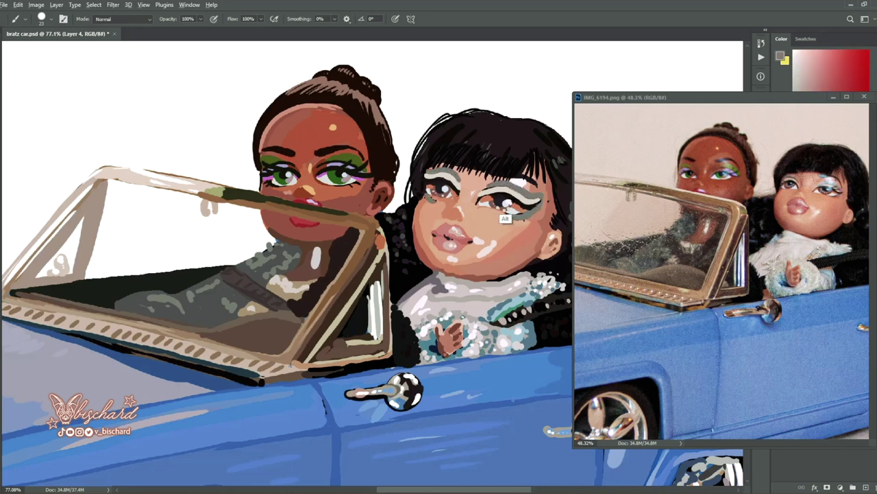
{"action": "left_click", "coordinate": [498, 193], "text": "alt"}
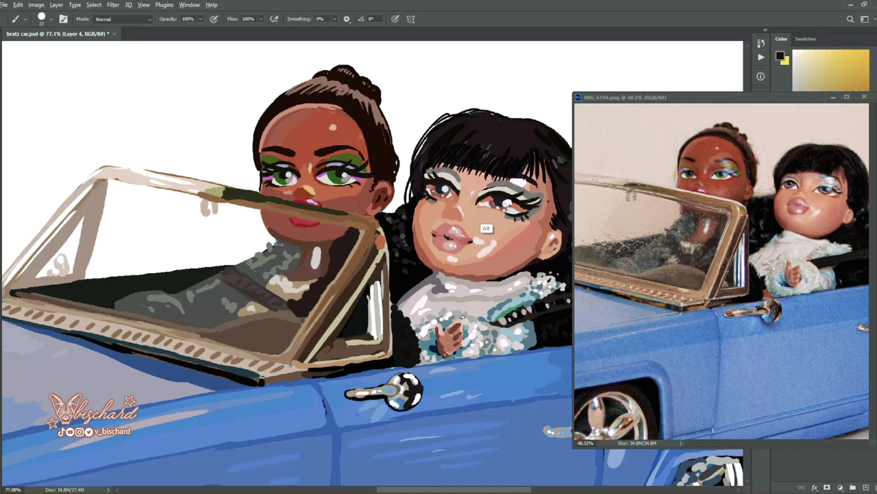
{"action": "left_click", "coordinate": [442, 197], "text": "alt"}
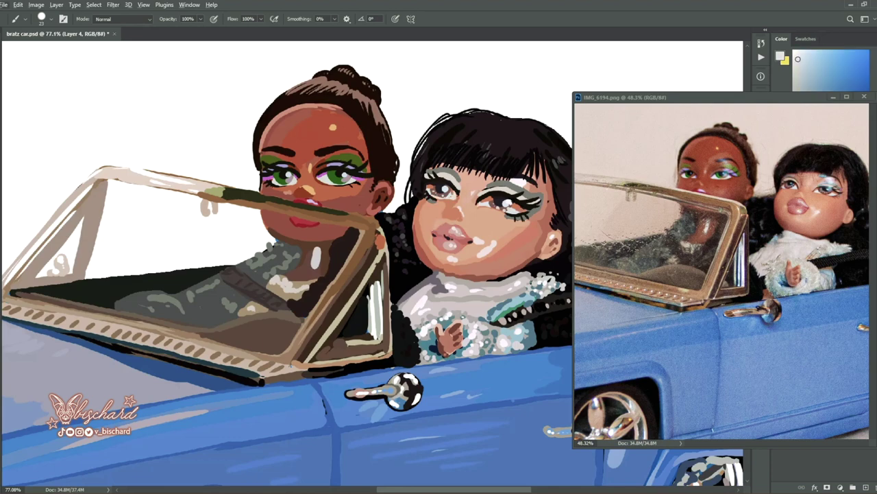
{"action": "scroll", "coordinate": [336, 127], "scroll_direction": "down", "scroll_amount": 2}
{"action": "left_click", "coordinate": [726, 207], "text": "alt"}
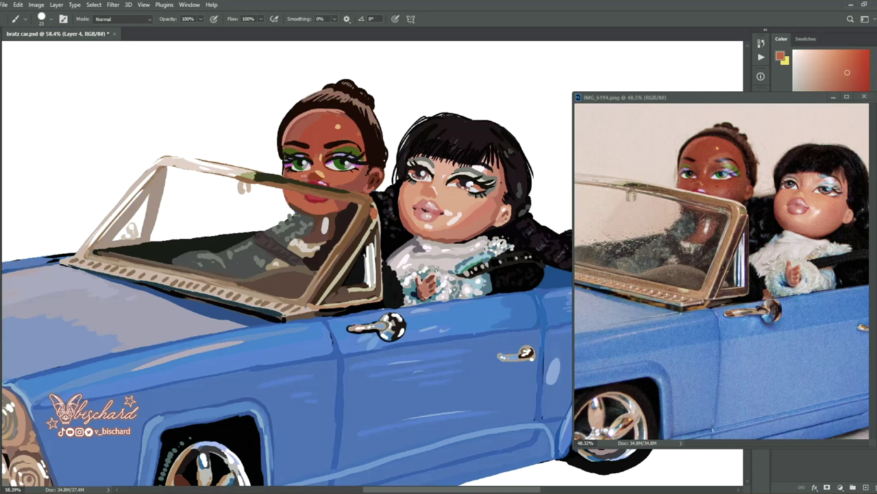
{"action": "left_click", "coordinate": [338, 206], "text": "alt"}
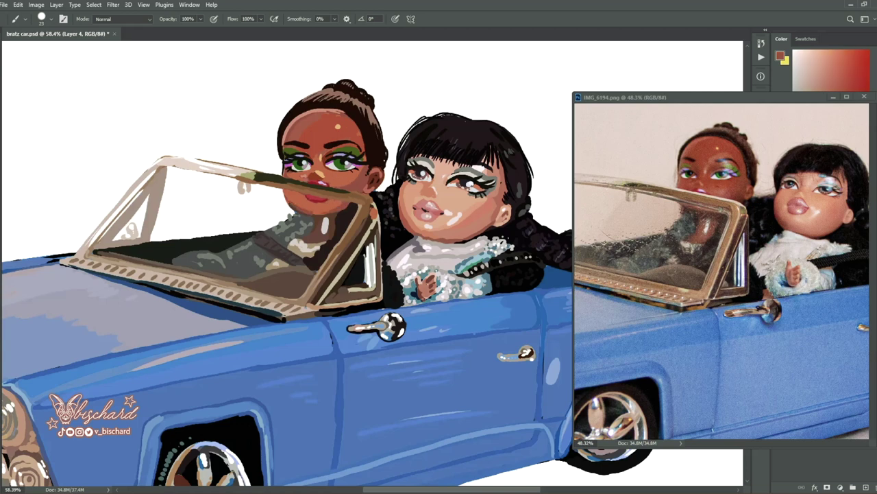
{"action": "left_click", "coordinate": [336, 213], "text": "alt"}
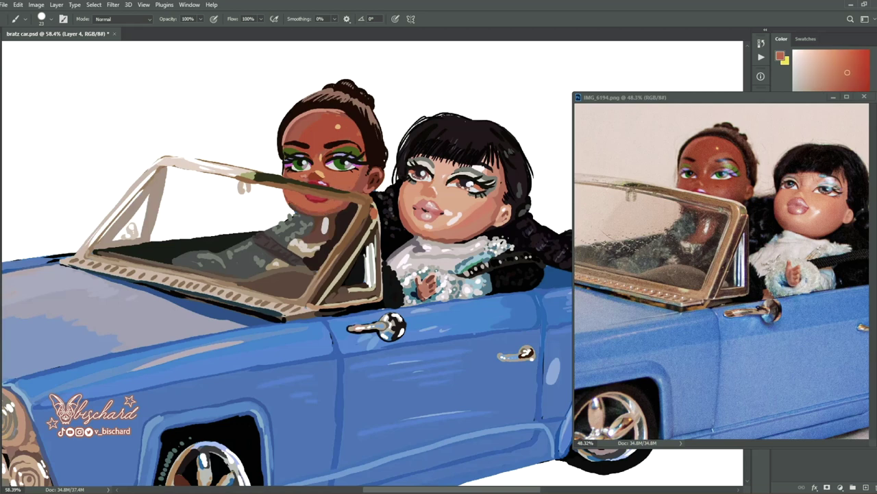
{"action": "left_click", "coordinate": [722, 153], "text": "alt"}
- Darken the hair outline in near-black, then apply the Vintage 04 Camera Raw grade to the car
{"action": "left_click", "coordinate": [288, 142], "text": "alt"}
{"action": "left_click_drag", "start_coordinate": [282, 125], "coordinate": [343, 79]}
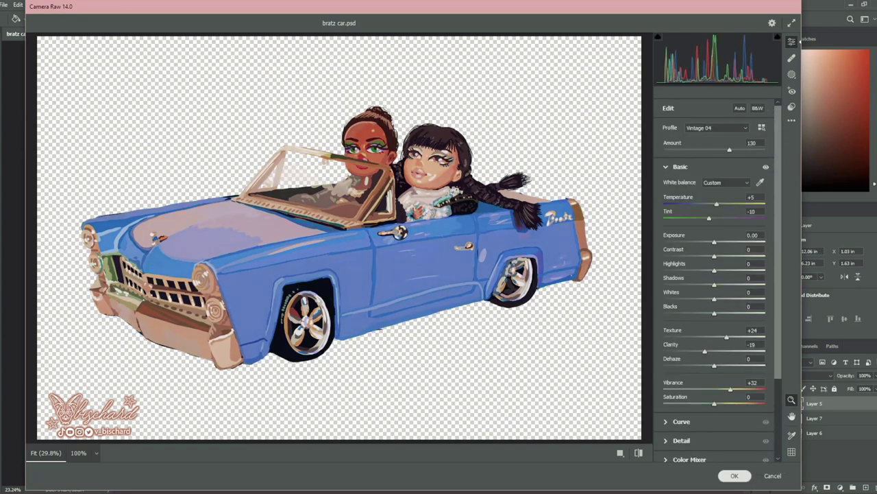
{"action": "left_click", "coordinate": [734, 475]}
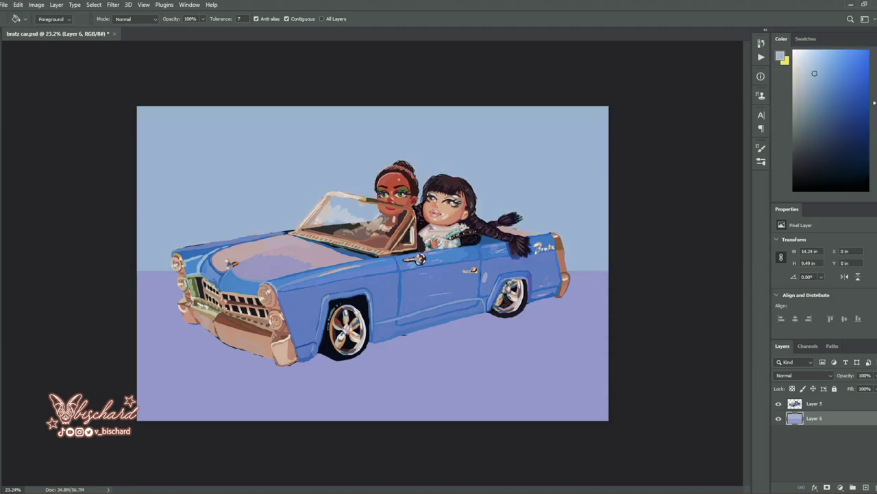
- Apply a Camera Raw Filter adjustment to the backdrop
{"action": "left_click", "coordinate": [113, 5]}
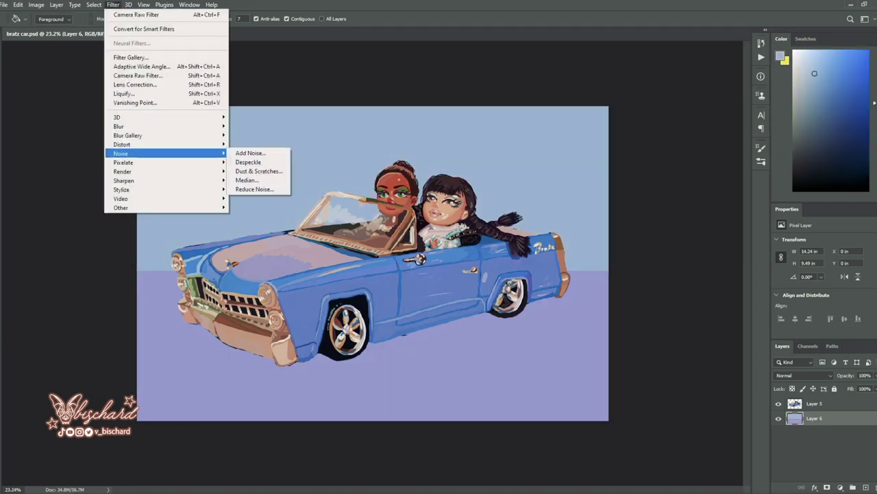
{"action": "left_click", "coordinate": [131, 74]}
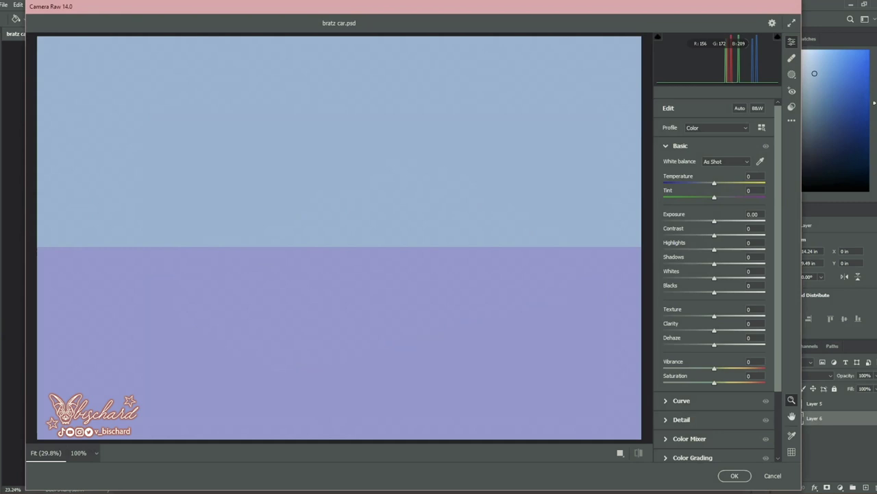
{"action": "left_click", "coordinate": [680, 146]}
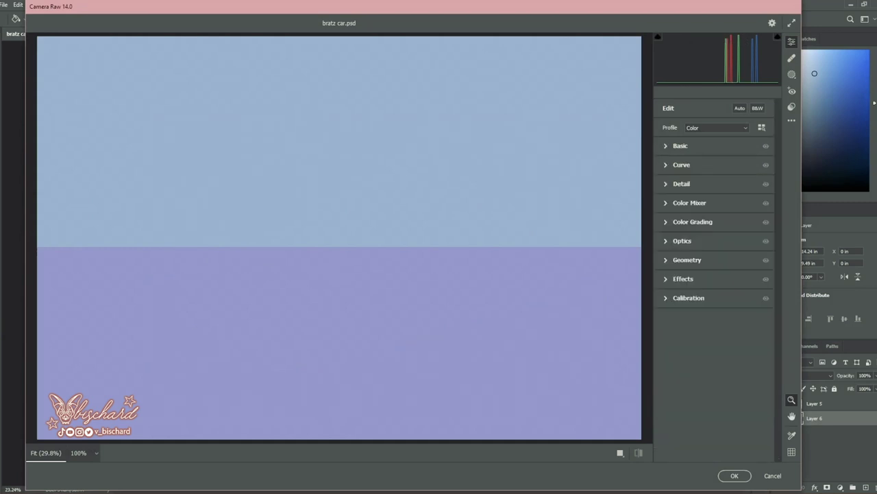
{"action": "left_click", "coordinate": [681, 279]}
{"action": "left_click", "coordinate": [772, 476]}
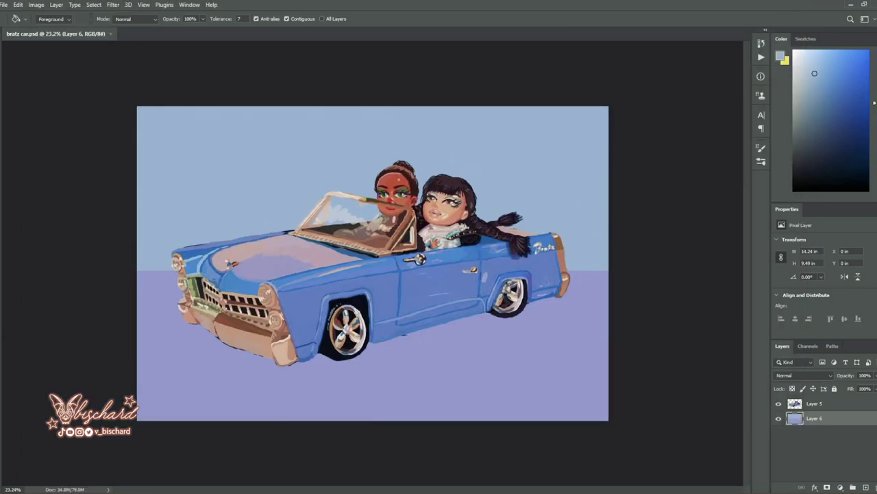
- Add a teal layer with a feathered car-shaped mask and lighten the windshield clouds
{"action": "key", "text": "ctrl+shift+alt+n"}
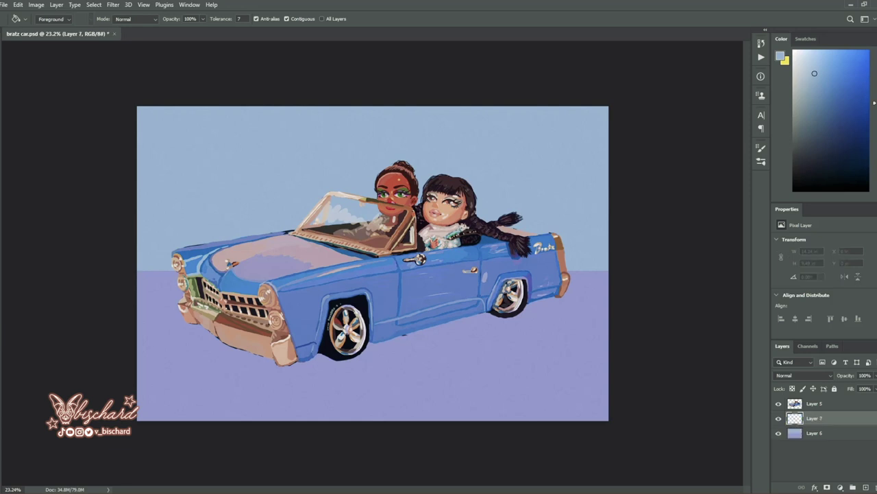
{"action": "key", "text": "alt+BackSpace"}
{"action": "key", "text": "ctrl+alt+r"}
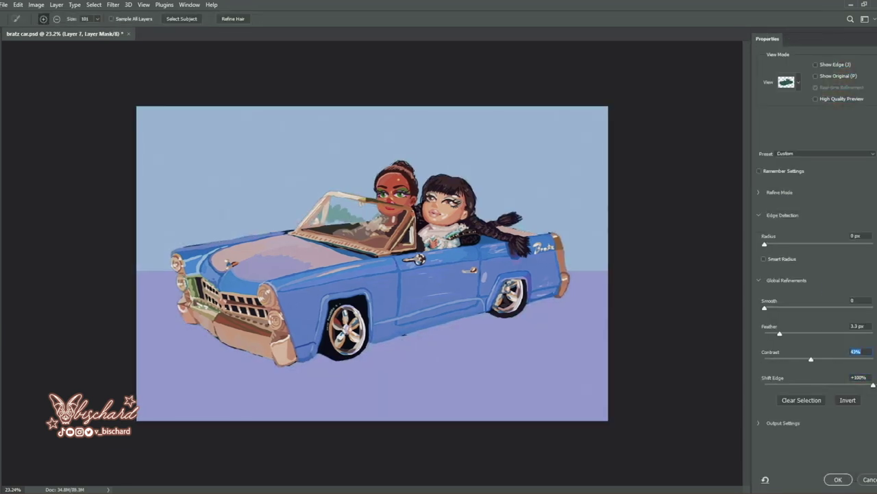
{"action": "key", "text": "Return"}
{"action": "scroll", "coordinate": [353, 236], "scroll_direction": "up", "scroll_amount": 2}
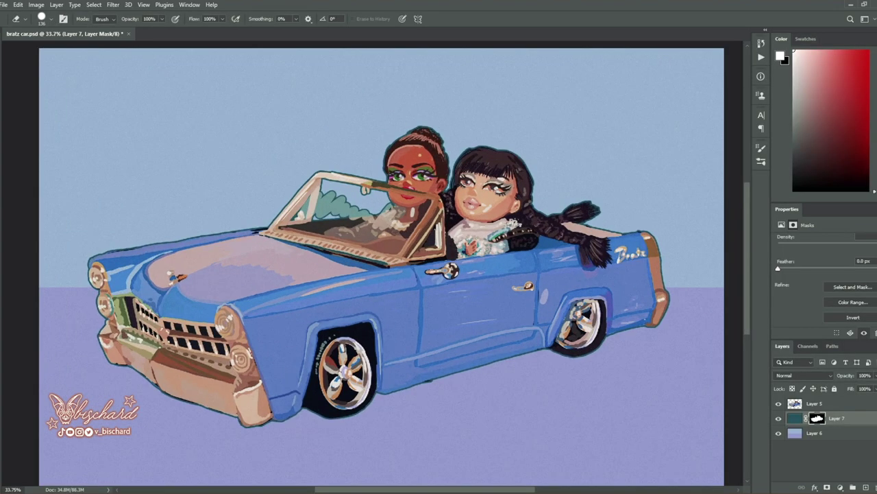
{"action": "left_click_drag", "start_coordinate": [322, 195], "coordinate": [363, 213]}
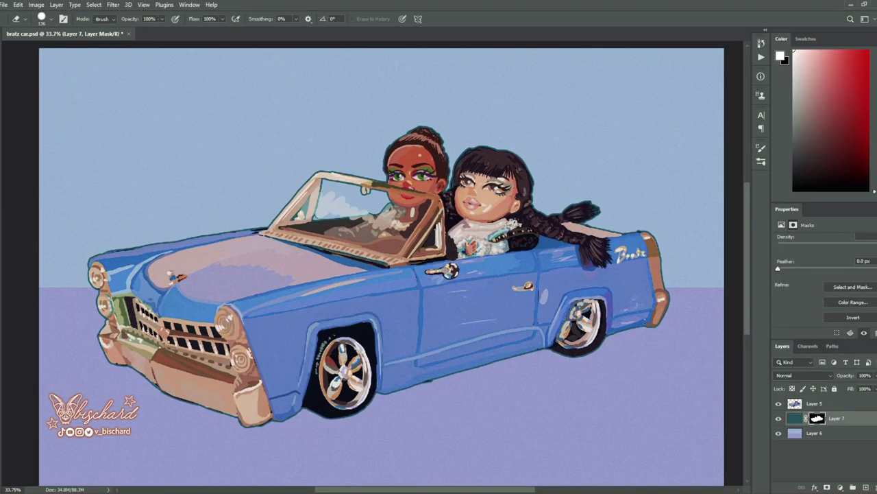
{"action": "key", "text": "ctrl+0"}
- Duplicate the car layer (Layer 5)
{"action": "key", "text": "alt+bracketright"}
{"action": "key", "text": "ctrl+j"}
{"action": "left_click", "coordinate": [17, 4]}
- Flip the car copy vertically, move it below the teal layer and blend it as Overlay
{"action": "left_click", "coordinate": [178, 404]}
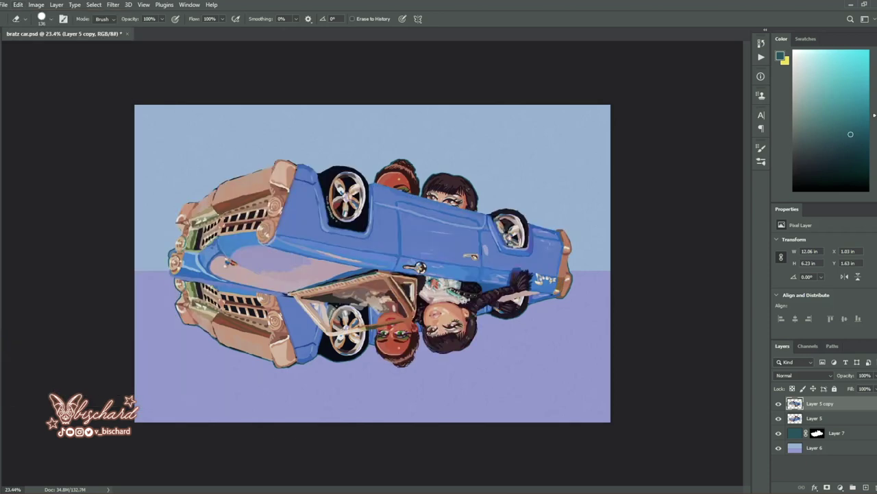
{"action": "key", "text": "ctrl+bracketleft"}
{"action": "key", "text": "ctrl+bracketleft"}
{"action": "mouse_move", "coordinate": [370, 205]}
{"action": "left_mouse_down"}
{"action": "mouse_move", "coordinate": [370, 322]}
{"action": "mouse_move", "coordinate": [410, 333]}
{"action": "mouse_move", "coordinate": [412, 322]}
{"action": "left_mouse_up"}
{"action": "left_click", "coordinate": [803, 375]}
- Warp the reflection up to meet the car, then add a new layer for the shadow
{"action": "key", "text": "ctrl+t"}
{"action": "key", "text": "Return"}
{"action": "left_click", "coordinate": [18, 4]}
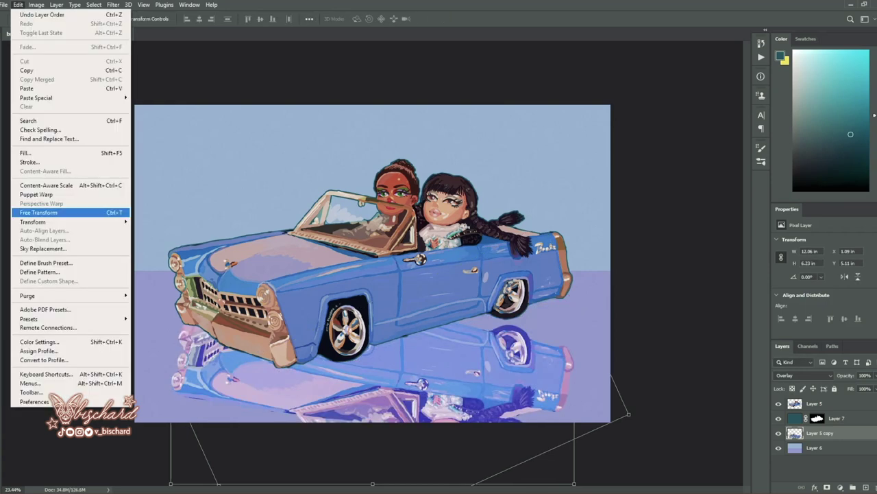
{"action": "left_click", "coordinate": [38, 213]}
{"action": "mouse_move", "coordinate": [370, 480]}
{"action": "left_mouse_down"}
{"action": "mouse_move", "coordinate": [440, 469]}
{"action": "mouse_move", "coordinate": [439, 425]}
{"action": "left_mouse_up"}
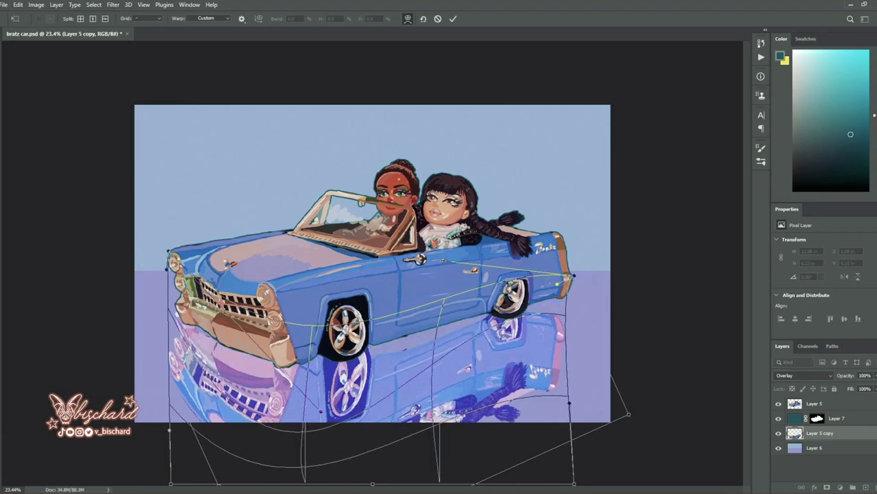
{"action": "key", "text": "Return"}
{"action": "left_click", "coordinate": [814, 403]}
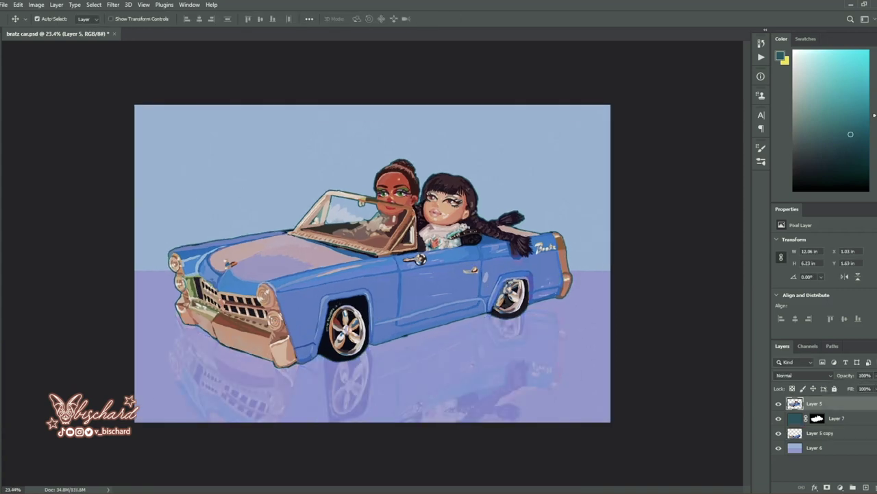
{"action": "key", "text": "ctrl+shift+alt+n"}
- Fill Layer 8 with a dark fill masked to the car's outline
{"action": "key", "text": "g"}
{"action": "key", "text": "alt+BackSpace"}
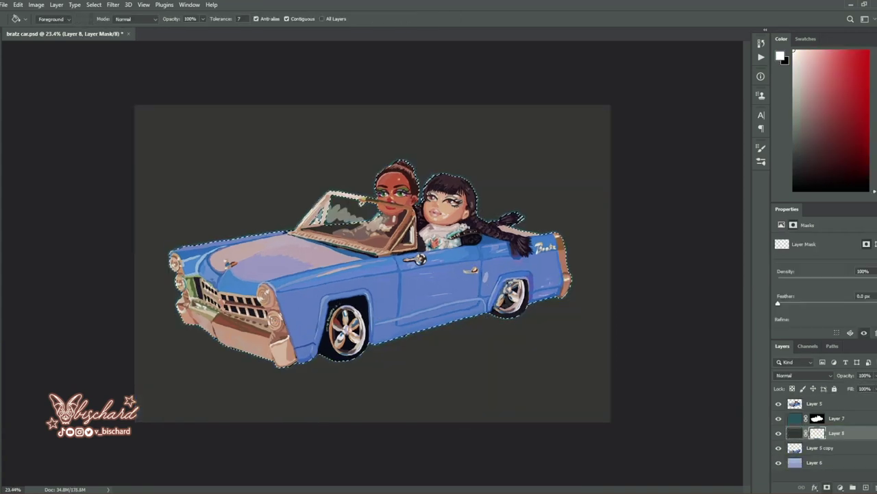
{"action": "key", "text": "ctrl+shift+i"}
{"action": "key", "text": "ctrl+BackSpace"}
{"action": "key", "text": "ctrl+d"}
{"action": "left_click", "coordinate": [18, 5]}
{"action": "key", "text": "Escape"}
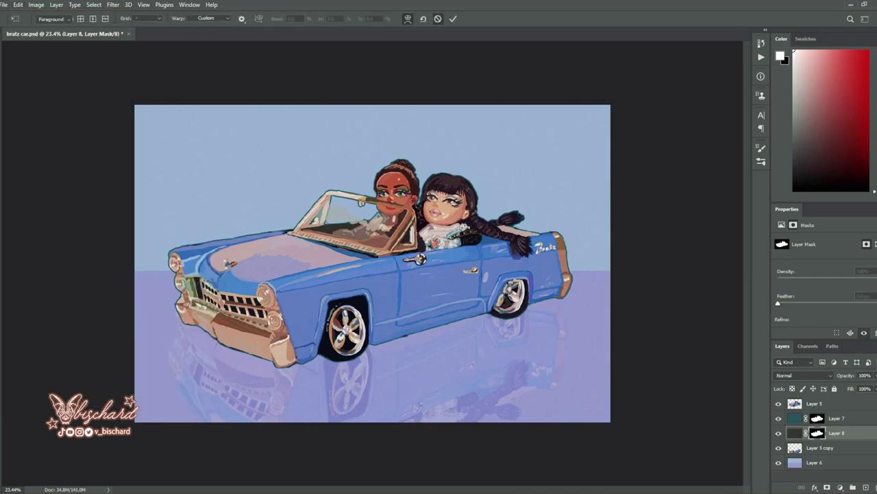
- Rotate the dark car shape 180° and move it up under the car
{"action": "right_click", "coordinate": [817, 433]}
{"action": "left_click", "coordinate": [18, 5]}
{"action": "left_click", "coordinate": [32, 221]}
{"action": "left_click", "coordinate": [151, 365]}
{"action": "key", "text": "ctrl+t"}
{"action": "left_click_drag", "start_coordinate": [486, 352], "coordinate": [411, 257]}
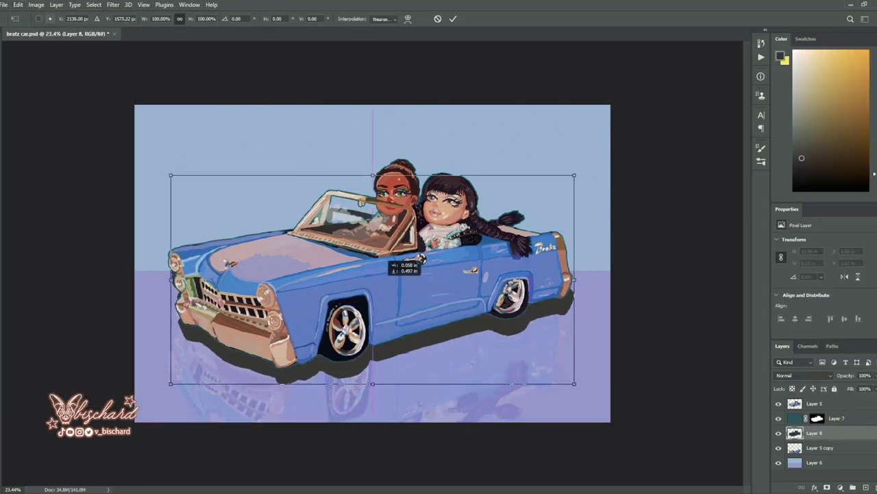
{"action": "key", "text": "Return"}
- Blend the shadow as Overlay at 54% opacity and nudge it beneath the car
{"action": "left_click", "coordinate": [804, 375]}
{"action": "left_click", "coordinate": [804, 322]}
{"action": "left_click_drag", "start_coordinate": [846, 375], "coordinate": [822, 375]}
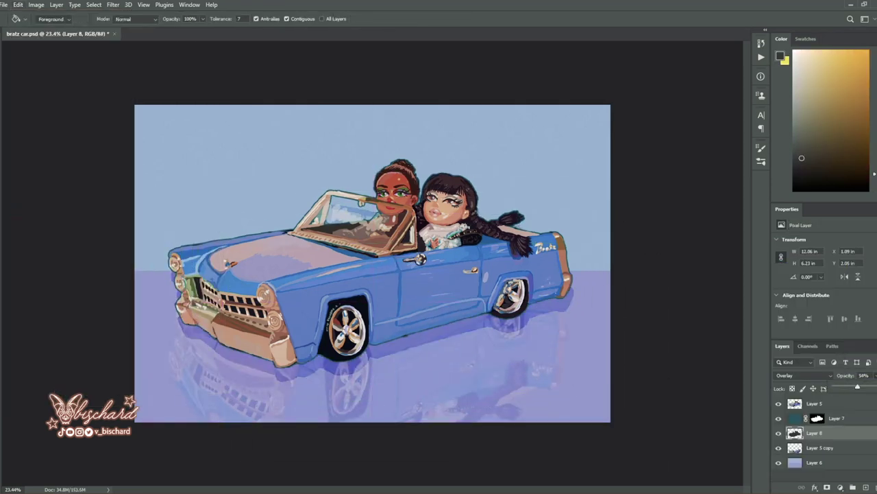
{"action": "key", "text": "v"}
{"action": "left_click_drag", "start_coordinate": [449, 328], "coordinate": [449, 321]}
- Soften the shadow with a 7 px Gaussian Blur
{"action": "key", "text": "e"}
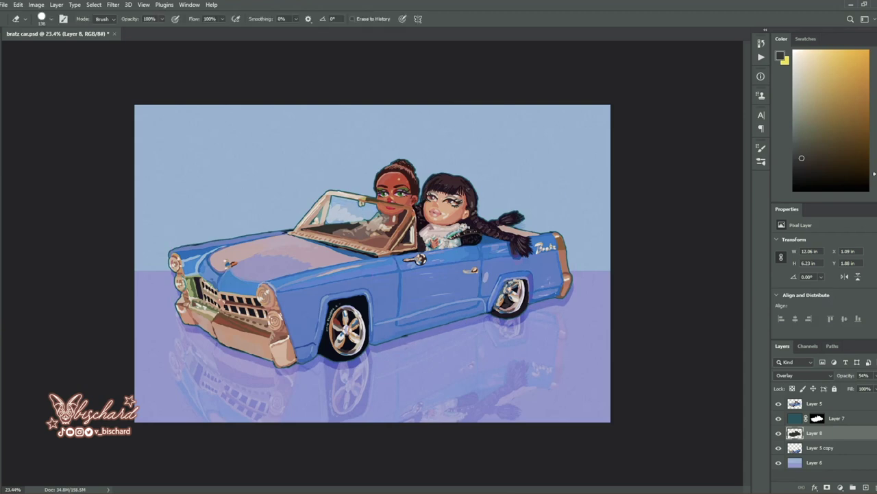
{"action": "left_click", "coordinate": [113, 4]}
{"action": "left_click", "coordinate": [254, 162]}
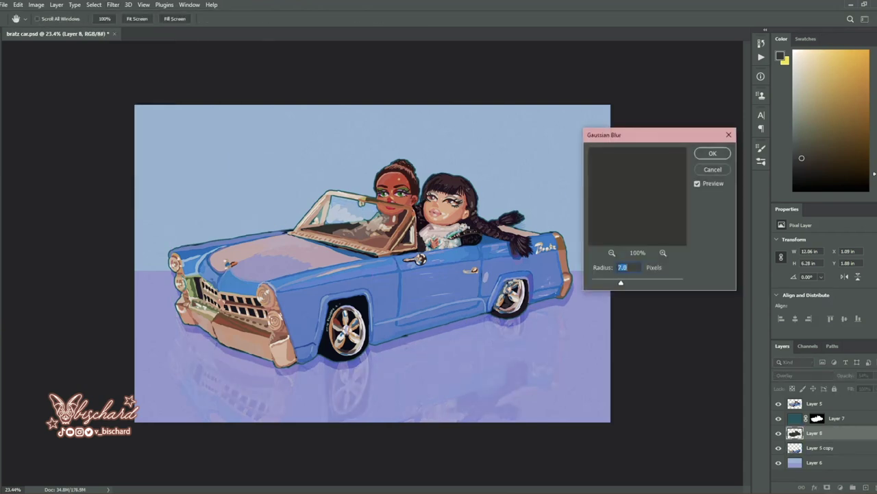
{"action": "key", "text": "Return"}
- Duplicate the shadow layer and flip the copy vertically
{"action": "key", "text": "ctrl+j"}
{"action": "left_click", "coordinate": [18, 4]}
{"action": "left_click", "coordinate": [144, 285]}
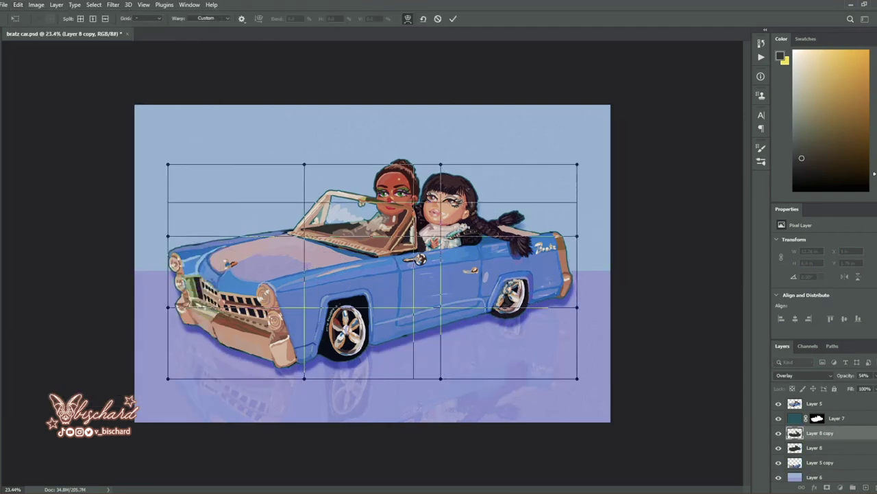
{"action": "key", "text": "Return"}
{"action": "left_click", "coordinate": [18, 5]}
{"action": "left_click", "coordinate": [38, 212]}
{"action": "left_click", "coordinate": [18, 5]}
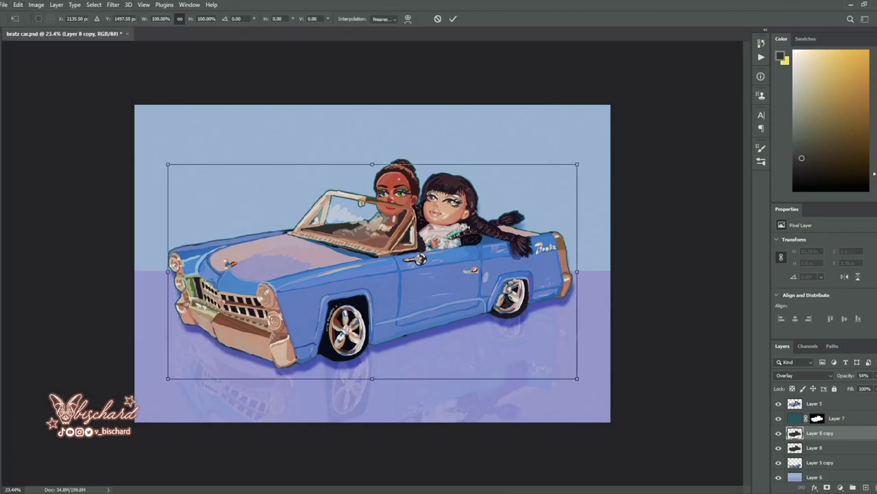
{"action": "left_click", "coordinate": [152, 406]}
- Angle and squash the shadow copy under the car, then show Layer 5 copy's reflection
{"action": "left_click_drag", "start_coordinate": [576, 384], "coordinate": [655, 412]}
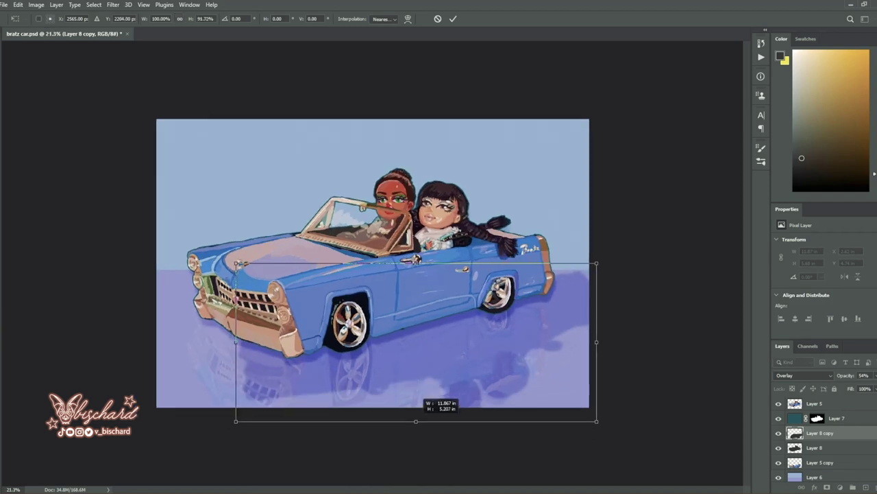
{"action": "left_click_drag", "start_coordinate": [416, 417], "coordinate": [416, 380]}
{"action": "key", "text": "Return"}
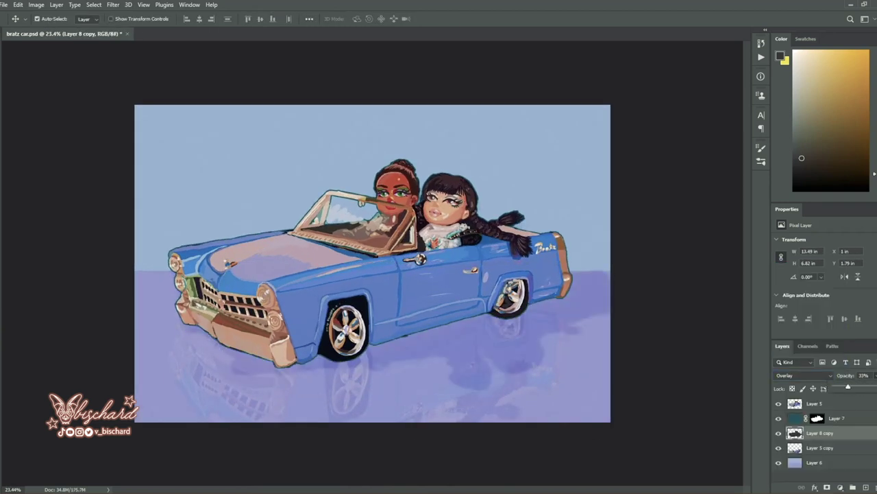
{"action": "left_click", "coordinate": [778, 448]}
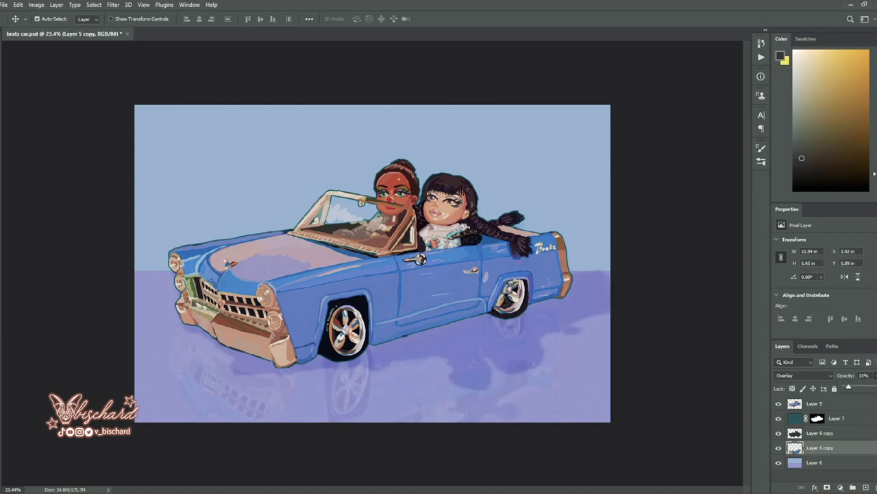
- Group all layers, duplicate the group and merge the copy into one layer
{"action": "key", "text": "ctrl+alt+a"}
{"action": "key", "text": "ctrl+g"}
{"action": "key", "text": "ctrl+j"}
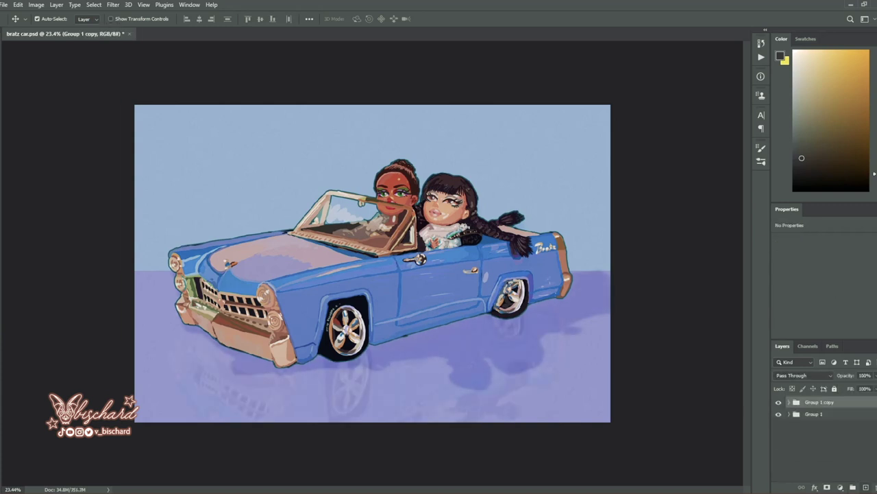
{"action": "key", "text": "ctrl+e"}
- Apply a Camera Raw Filter vignette to brighten the merged image's edges
{"action": "left_click", "coordinate": [113, 5]}
{"action": "left_click", "coordinate": [156, 72]}
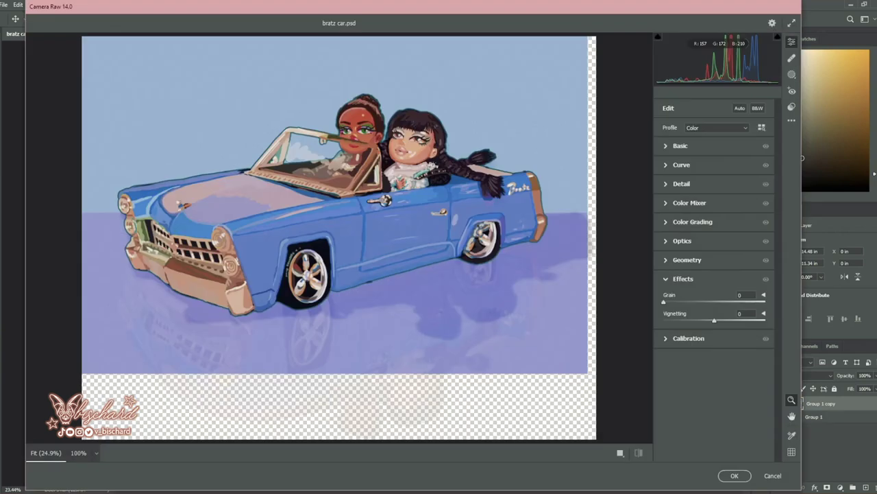
{"action": "key", "text": "Return"}
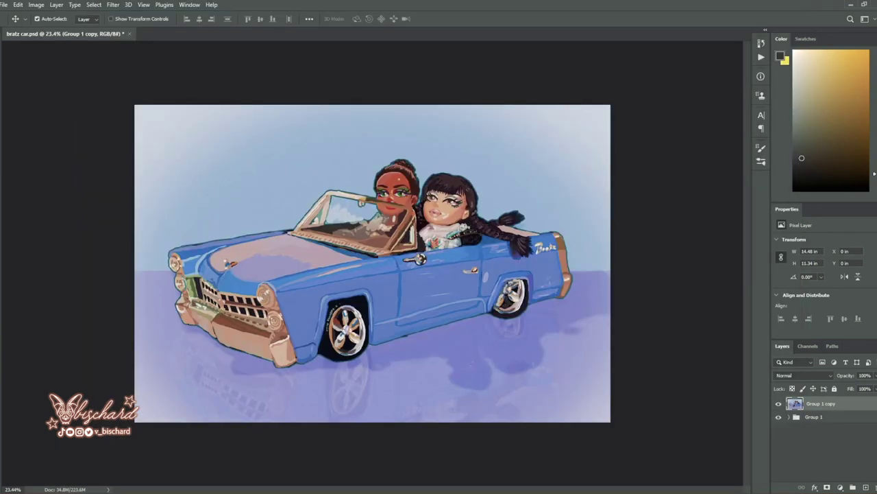